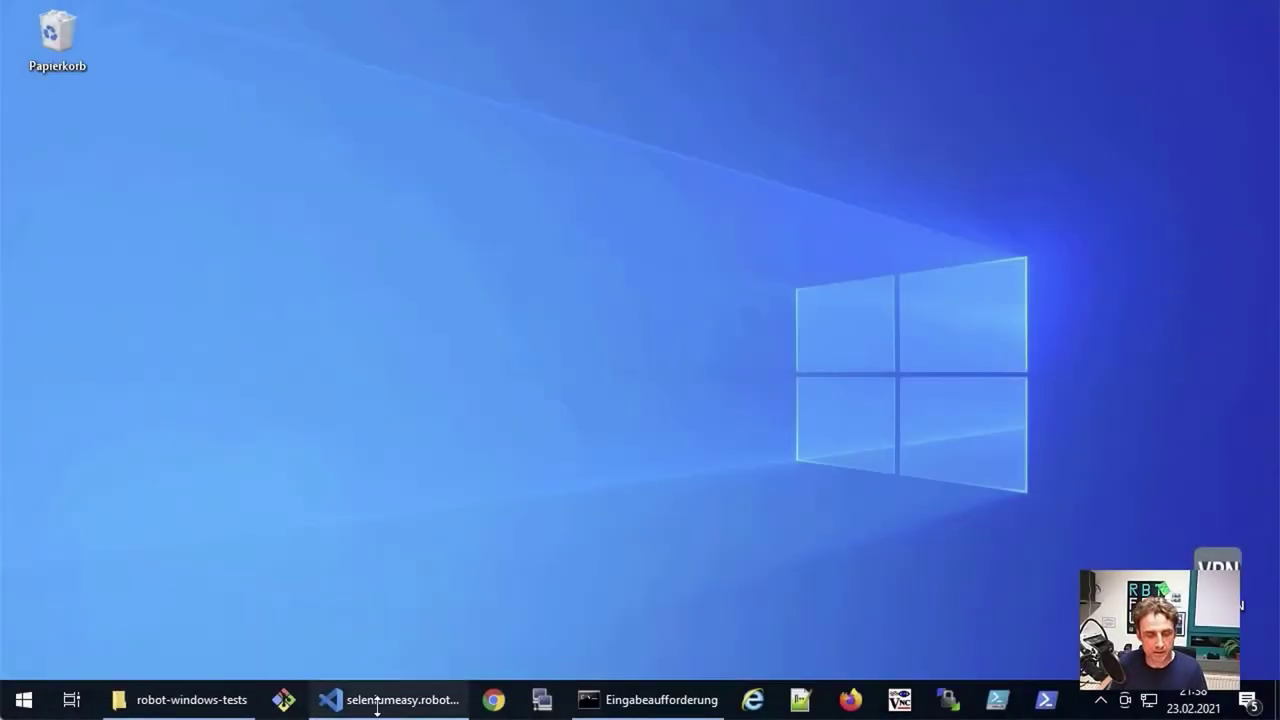
Step: Bring seleniumeasy.robot forward in VS Code and select the ${TEXT1} definition on line 12
{"action": "left_click", "coordinate": [389, 702]}
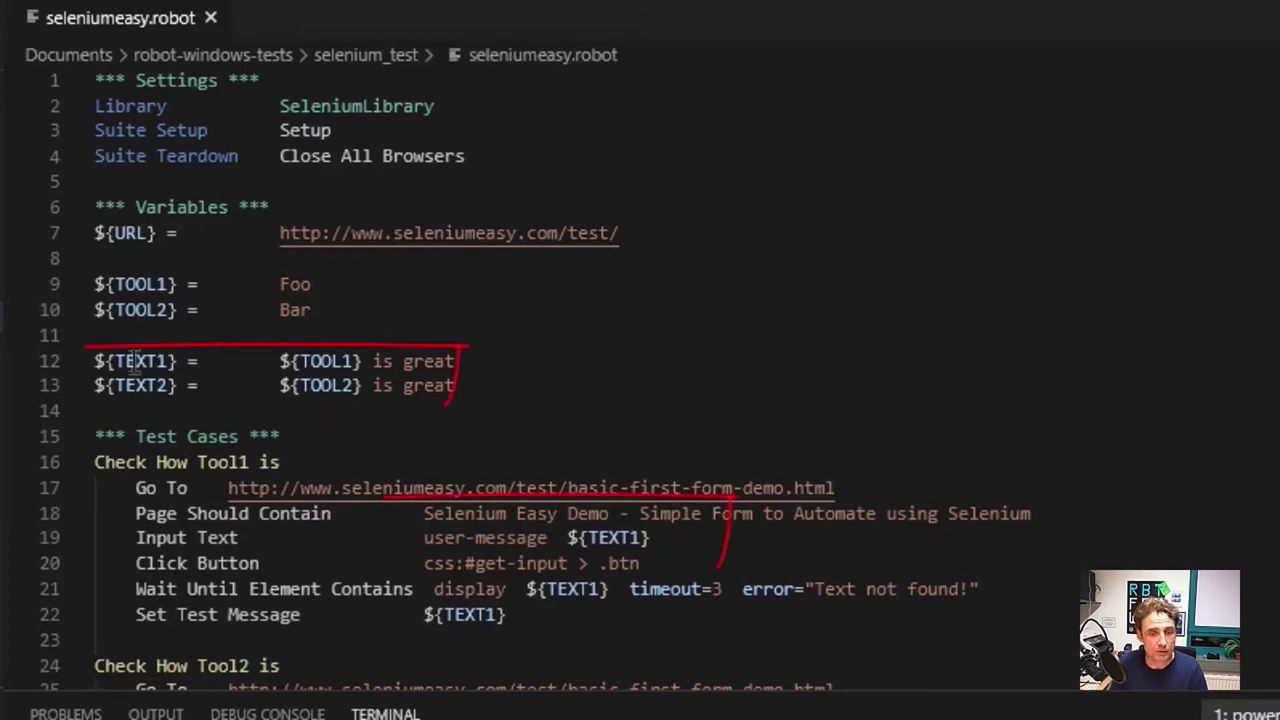
{"action": "left_click_drag", "start_coordinate": [106, 361], "coordinate": [207, 361]}
{"action": "left_click_drag", "start_coordinate": [318, 370], "coordinate": [366, 368]}
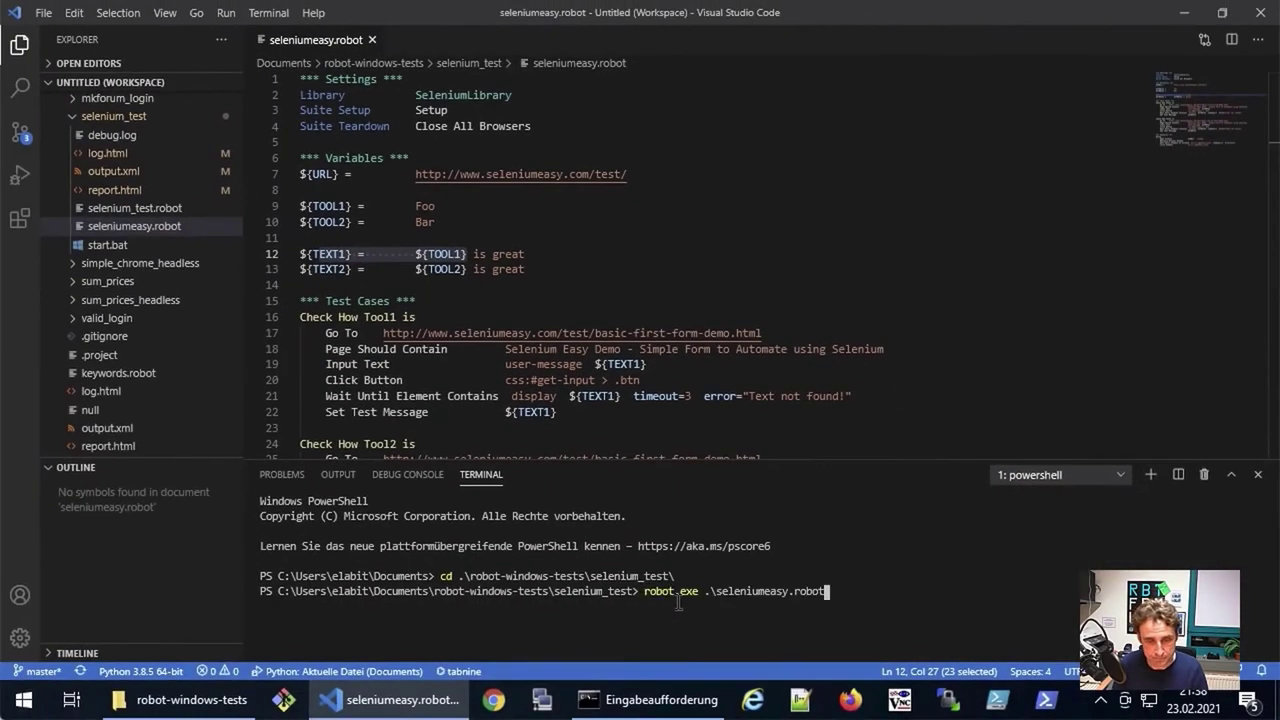
Step: Run the robot command on seleniumeasy.robot so both Seleniumeasy tests pass, printing 'Bar is great'
{"action": "key", "text": "Return"}
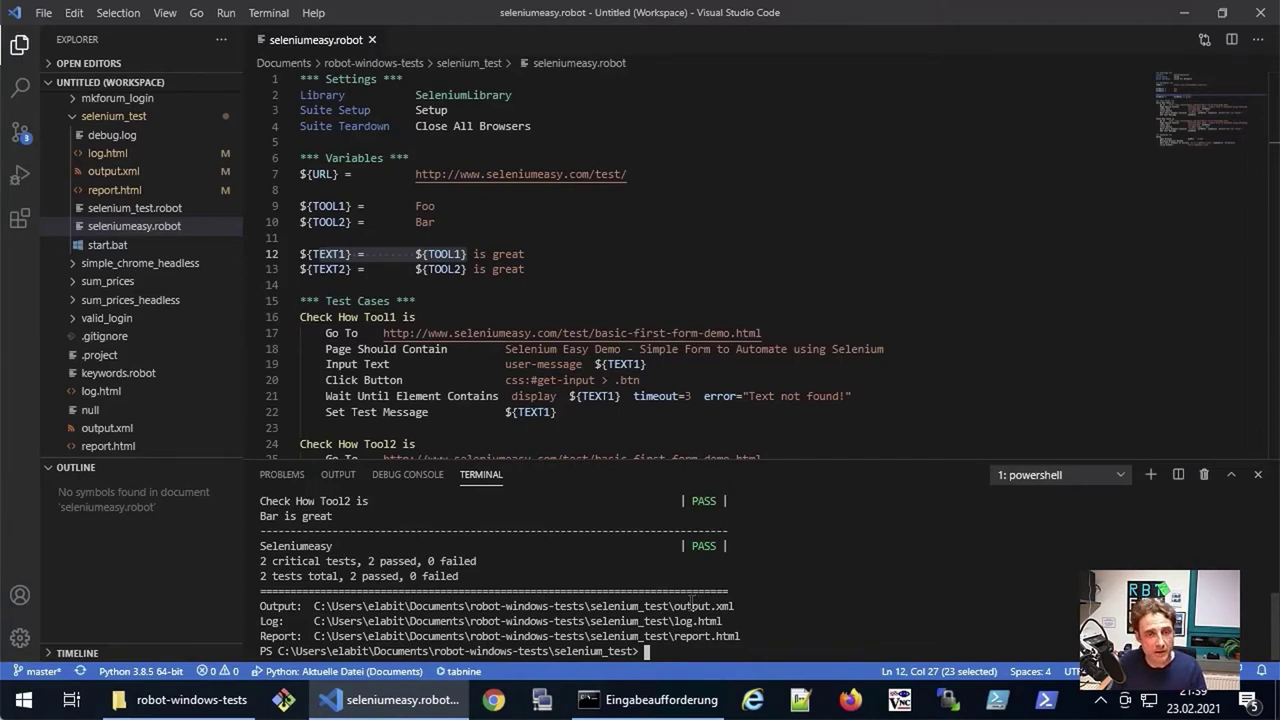
Step: Paste selenium_test into the Checkmk agent's robot folder and open the copied folder
{"action": "left_click", "coordinate": [190, 700]}
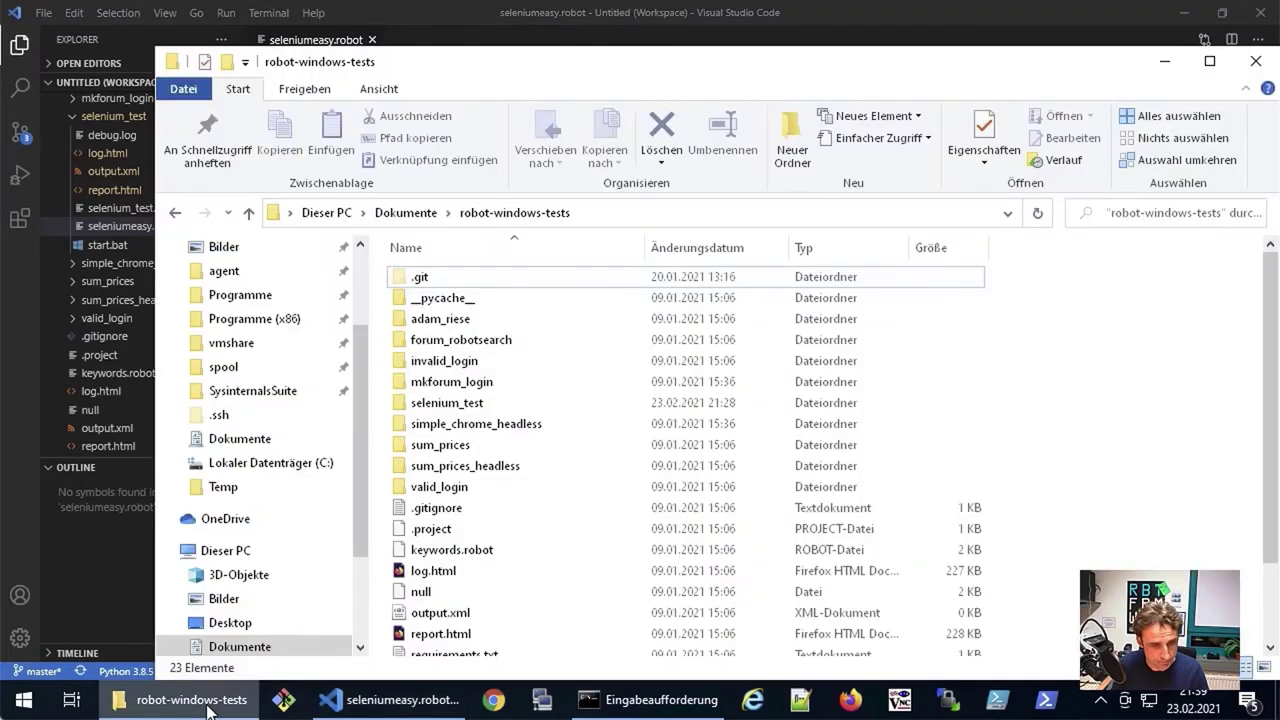
{"action": "left_click", "coordinate": [445, 404]}
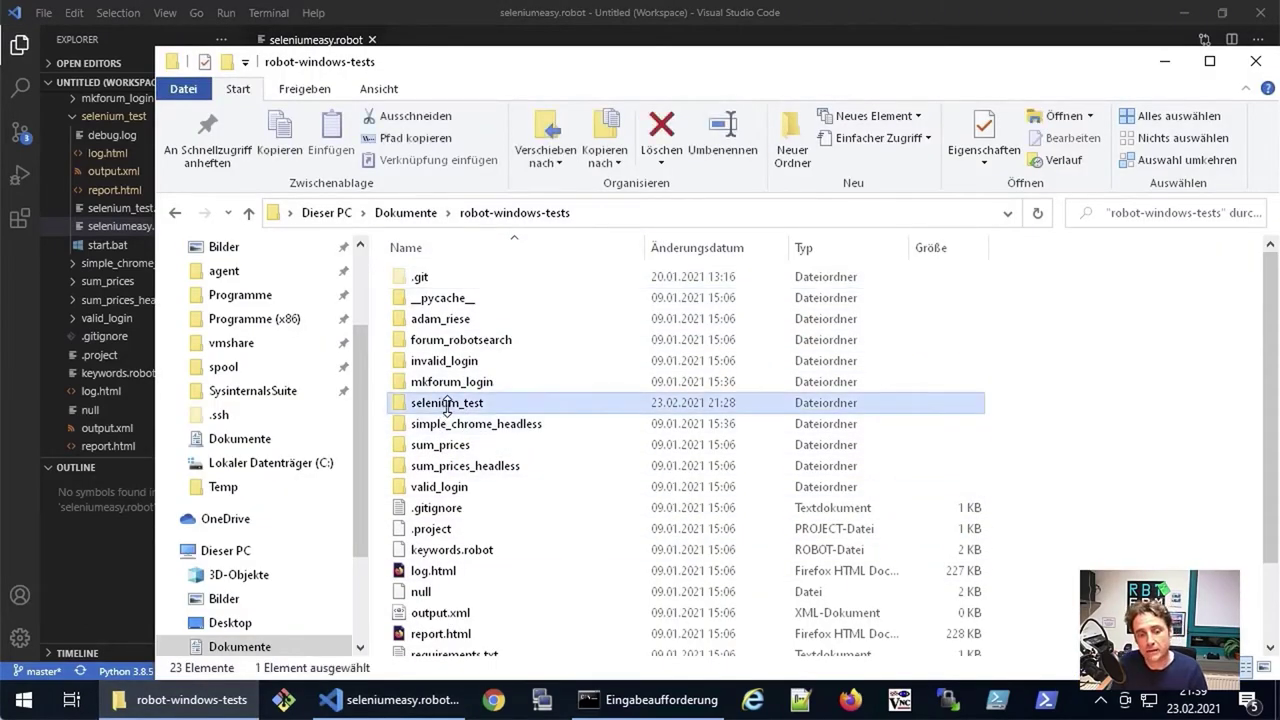
{"action": "left_click", "coordinate": [225, 272]}
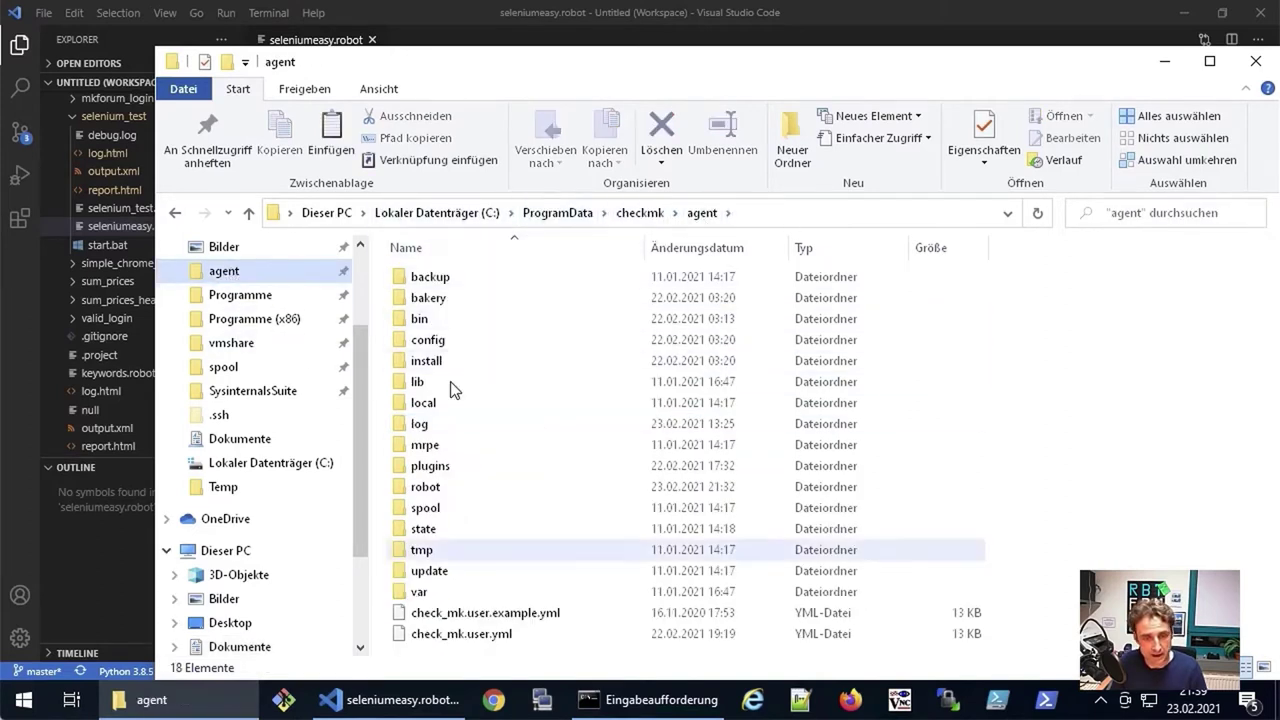
{"action": "double_click", "coordinate": [416, 490]}
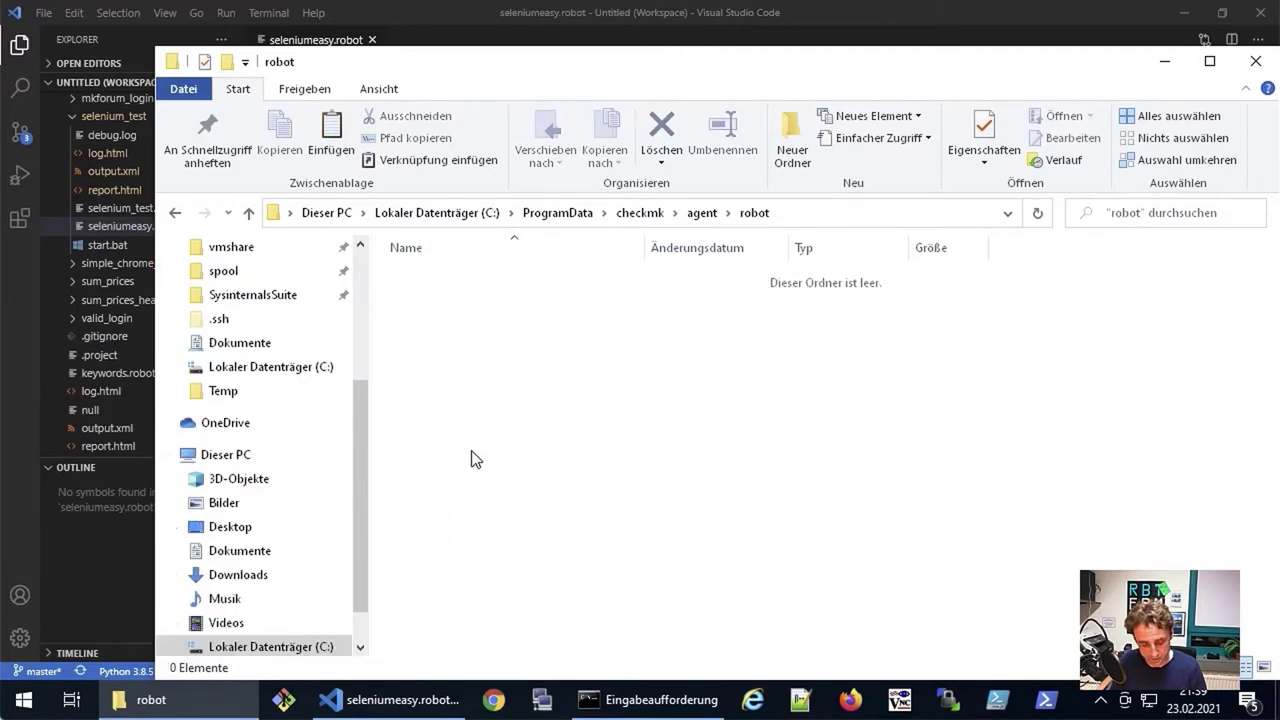
{"action": "key", "text": "ctrl+v"}
{"action": "left_click", "coordinate": [530, 485]}
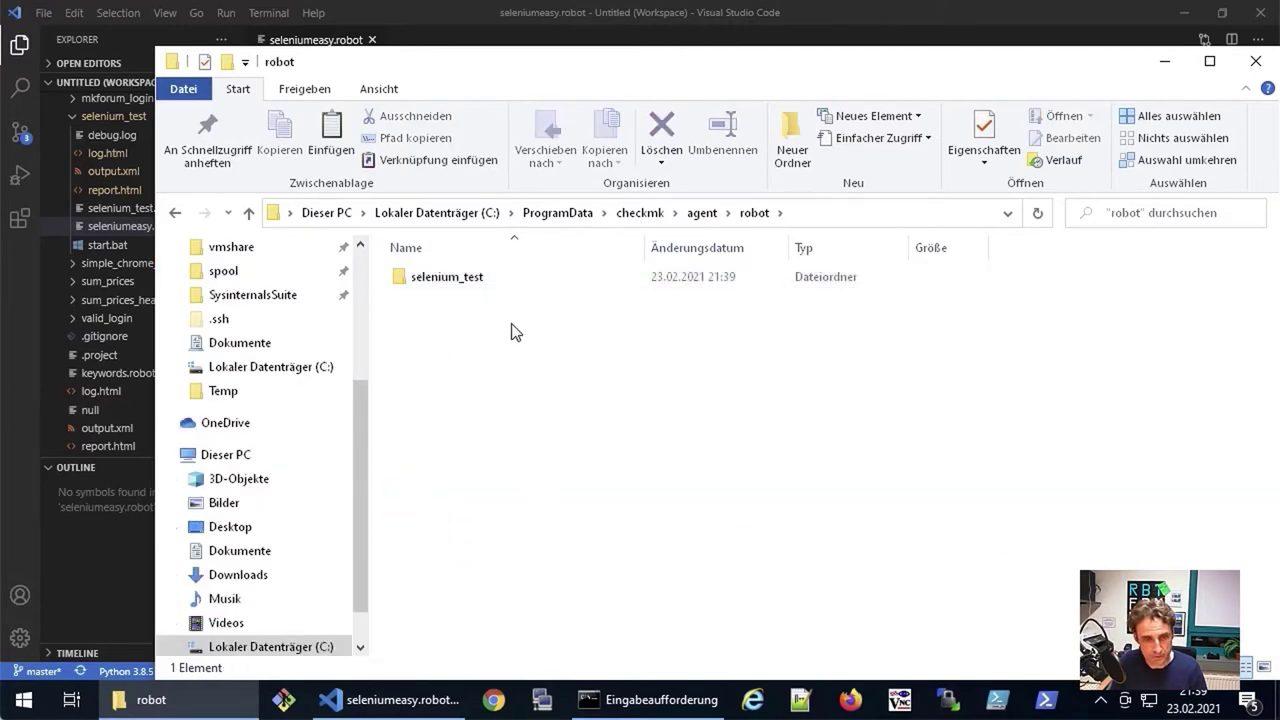
{"action": "double_click", "coordinate": [445, 280]}
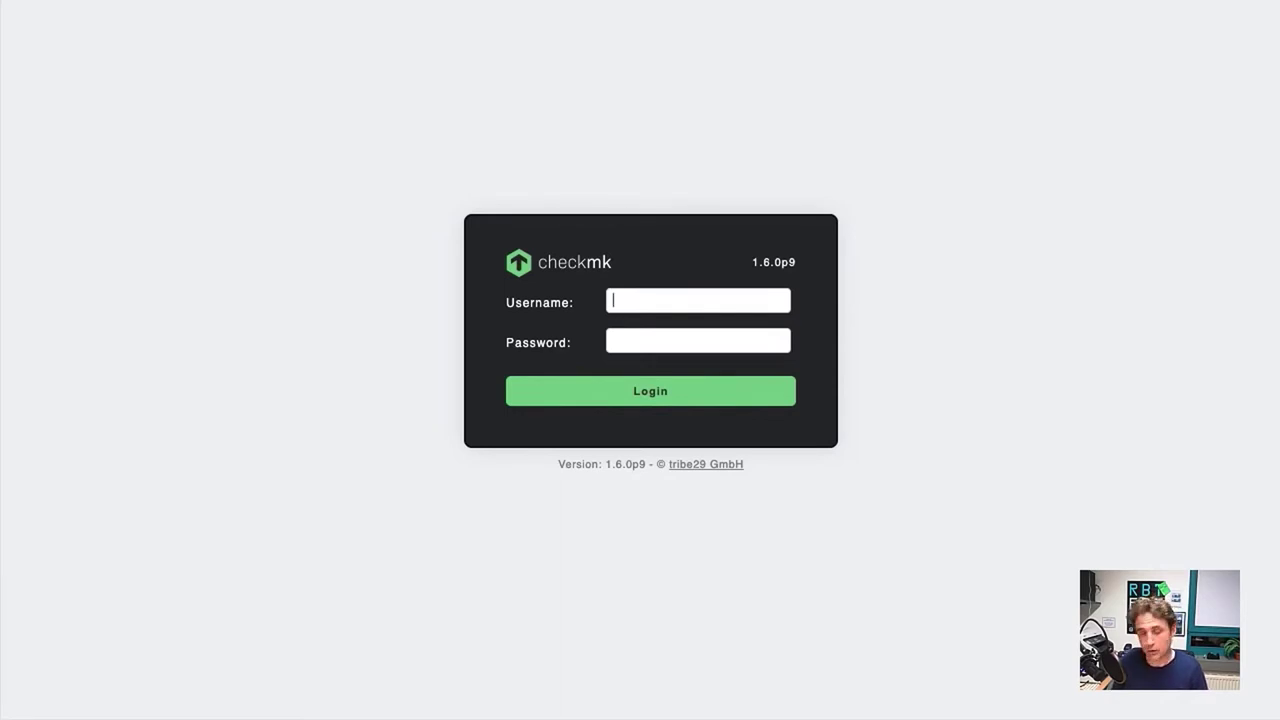
Step: Log in to Checkmk as the saved admin account and scroll the sidebar to WATO Configuration
{"action": "left_click", "coordinate": [654, 306]}
{"action": "left_click", "coordinate": [654, 338]}
{"action": "left_click", "coordinate": [640, 342]}
{"action": "type", "text": "•••"}
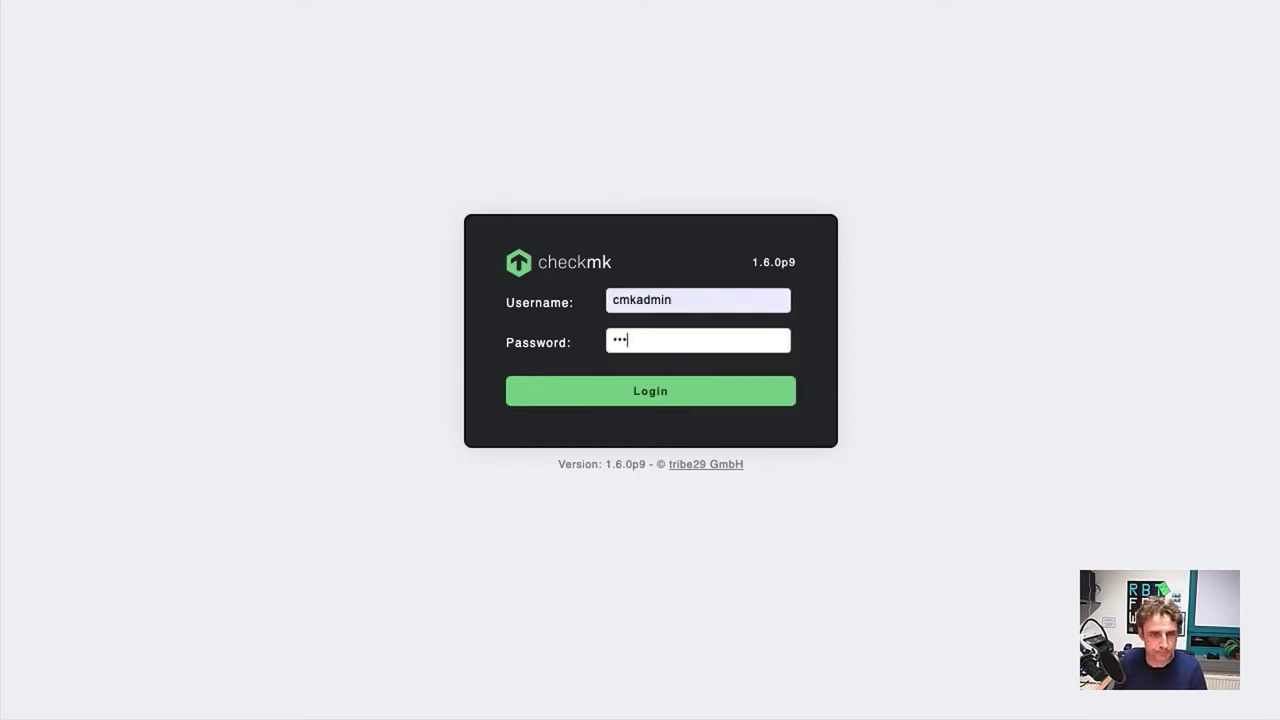
{"action": "key", "text": "Return"}
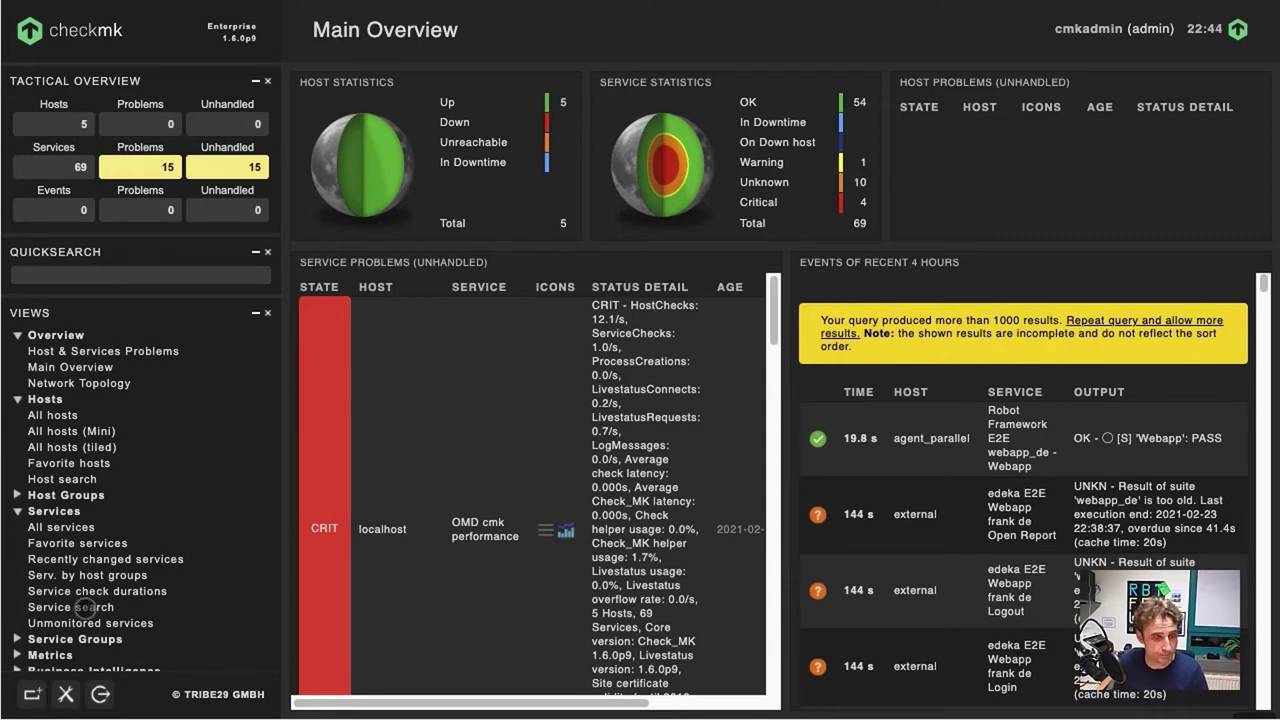
{"action": "scroll", "coordinate": [60, 484], "scroll_direction": "down", "scroll_amount": 3}
{"action": "scroll", "coordinate": [74, 478], "scroll_direction": "down", "scroll_amount": 10}
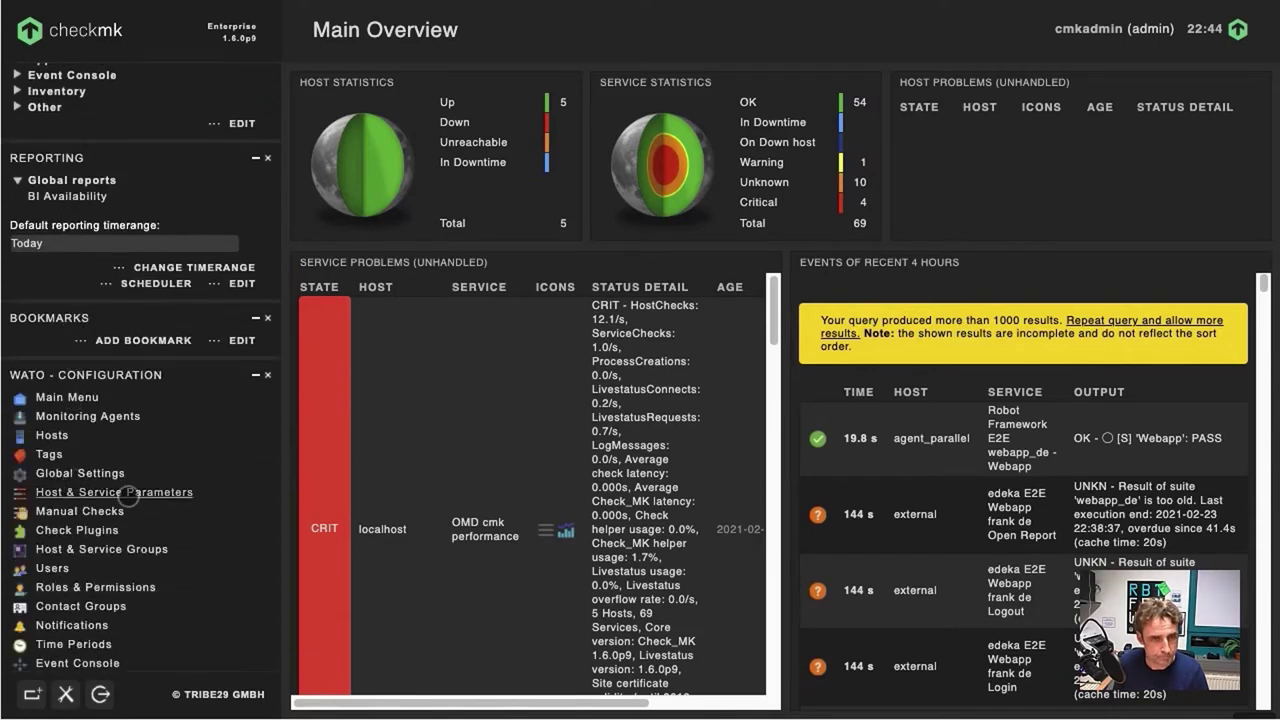
Step: Search Host & Service Parameters for 'robot' and open the Robotmk (Linux, Windows) ruleset
{"action": "left_click", "coordinate": [128, 493]}
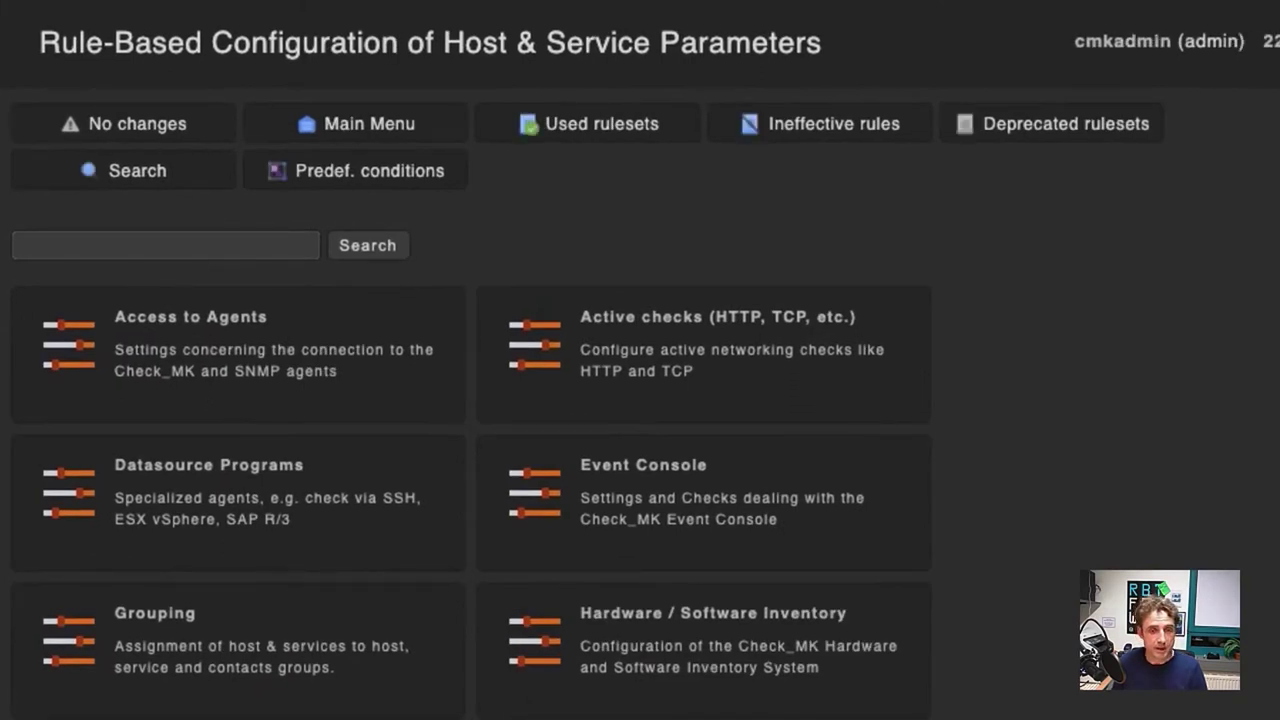
{"action": "left_click", "coordinate": [171, 245]}
{"action": "left_click", "coordinate": [171, 292]}
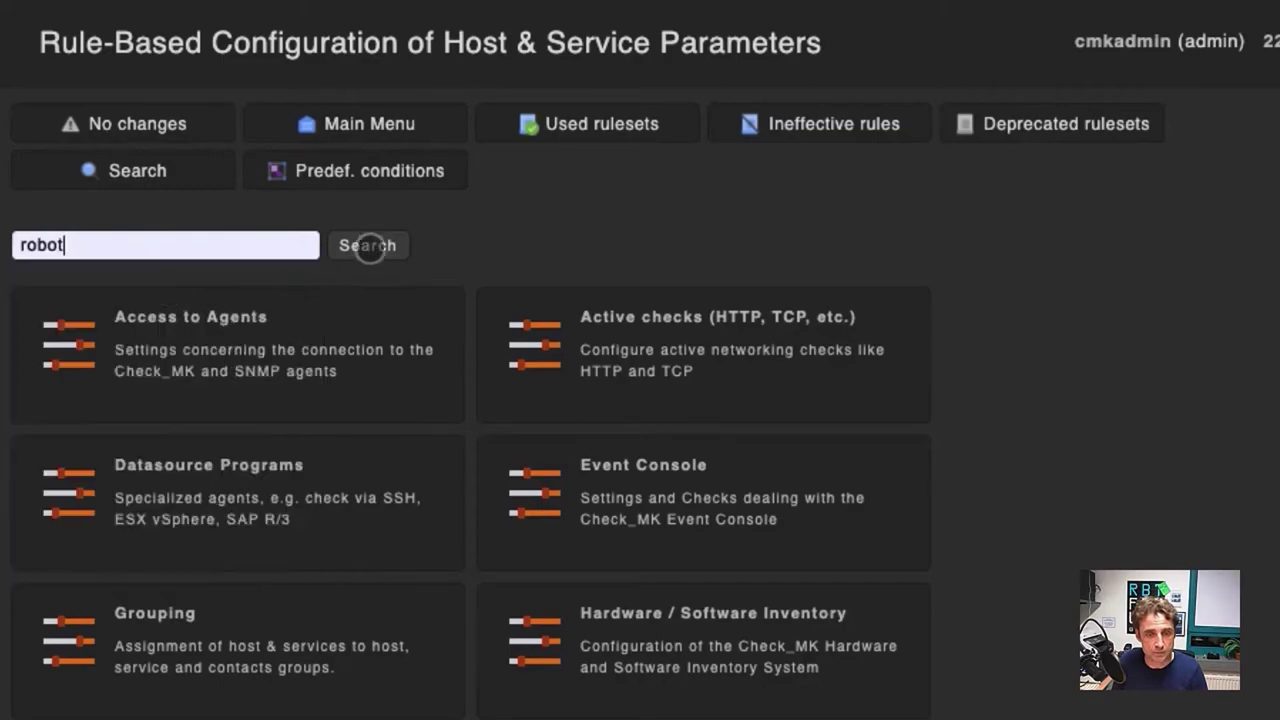
{"action": "left_click", "coordinate": [369, 244]}
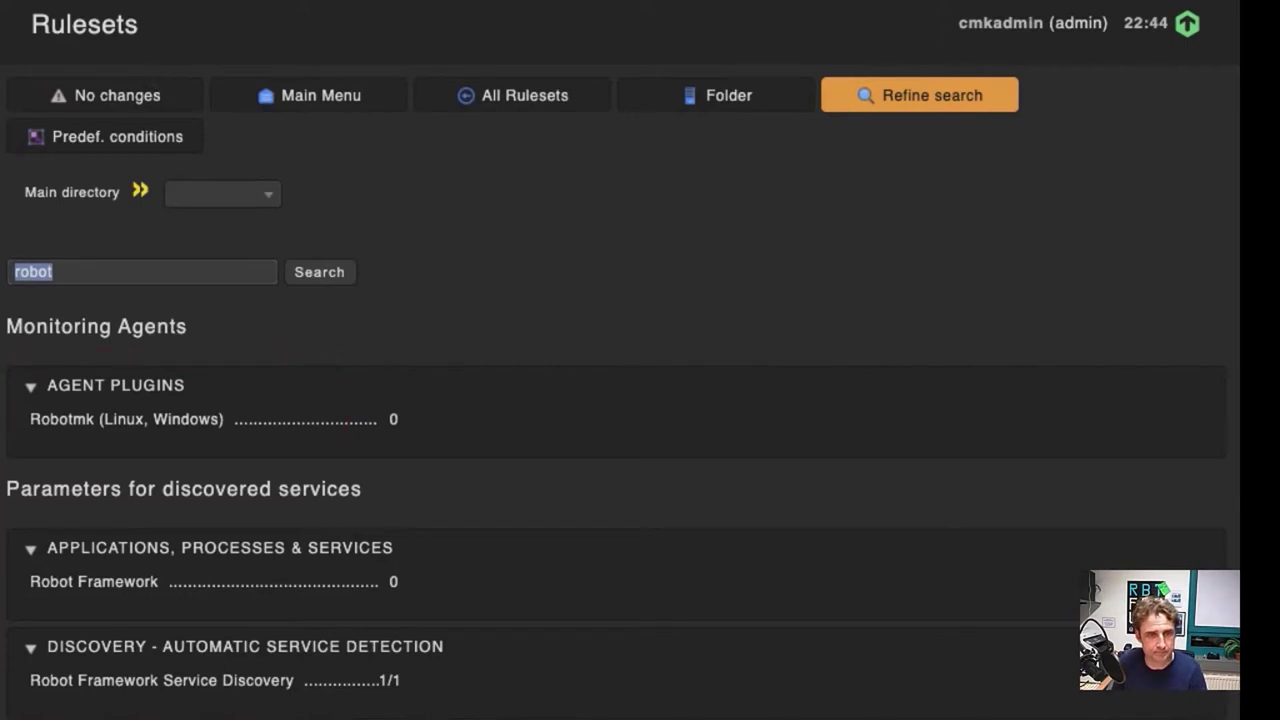
{"action": "left_click", "coordinate": [63, 420]}
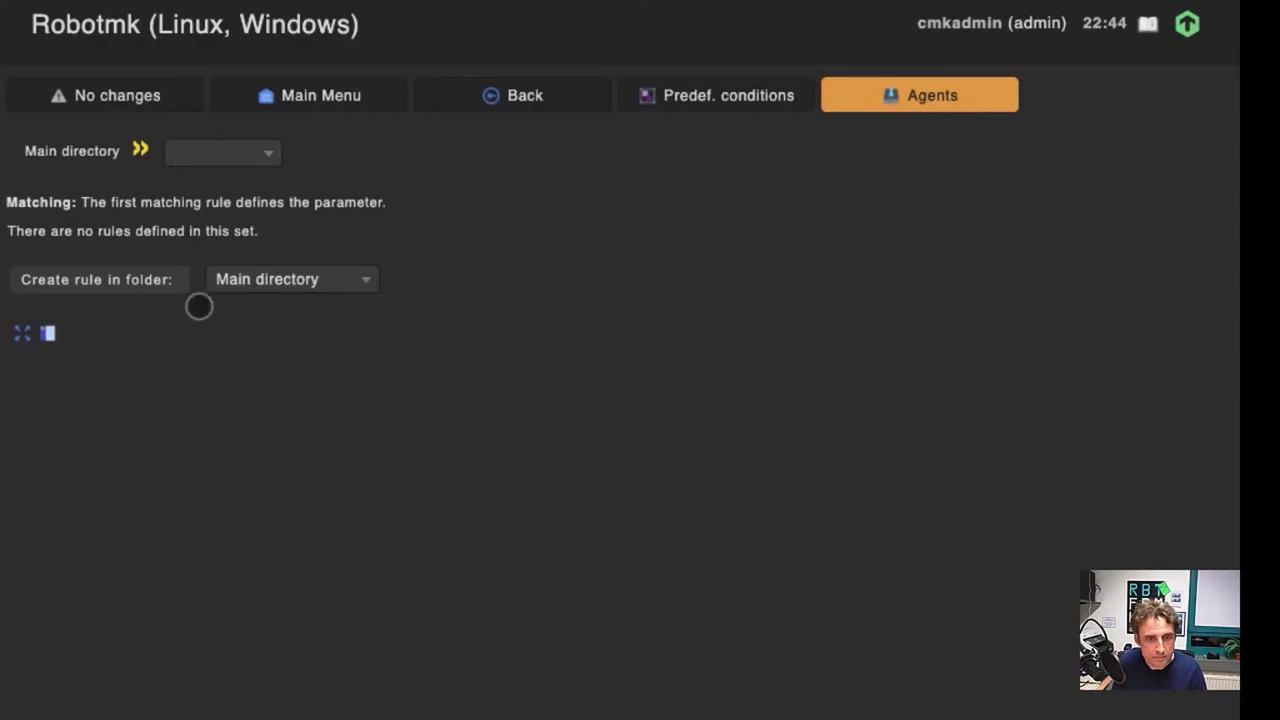
Step: Create a Robotmk rule in the Main directory with description 'execute the selenium test'
{"action": "left_click", "coordinate": [105, 281]}
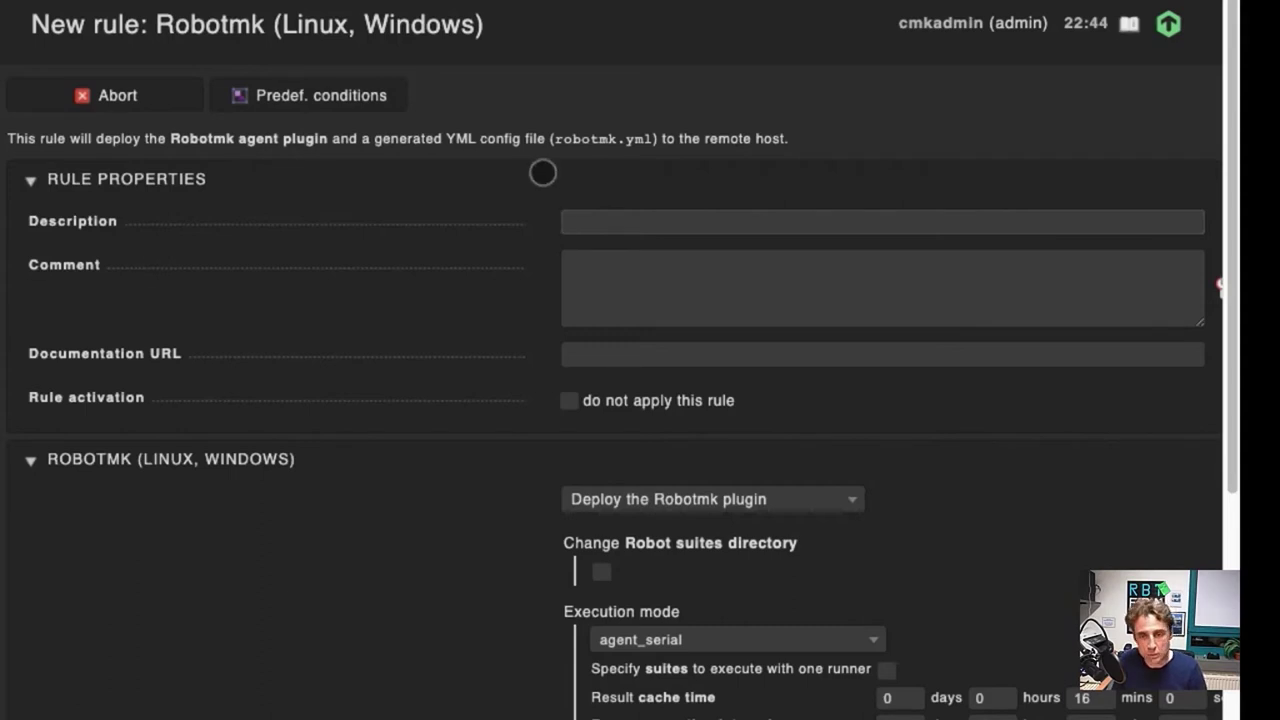
{"action": "left_click", "coordinate": [590, 226]}
{"action": "type", "text": "ex"}
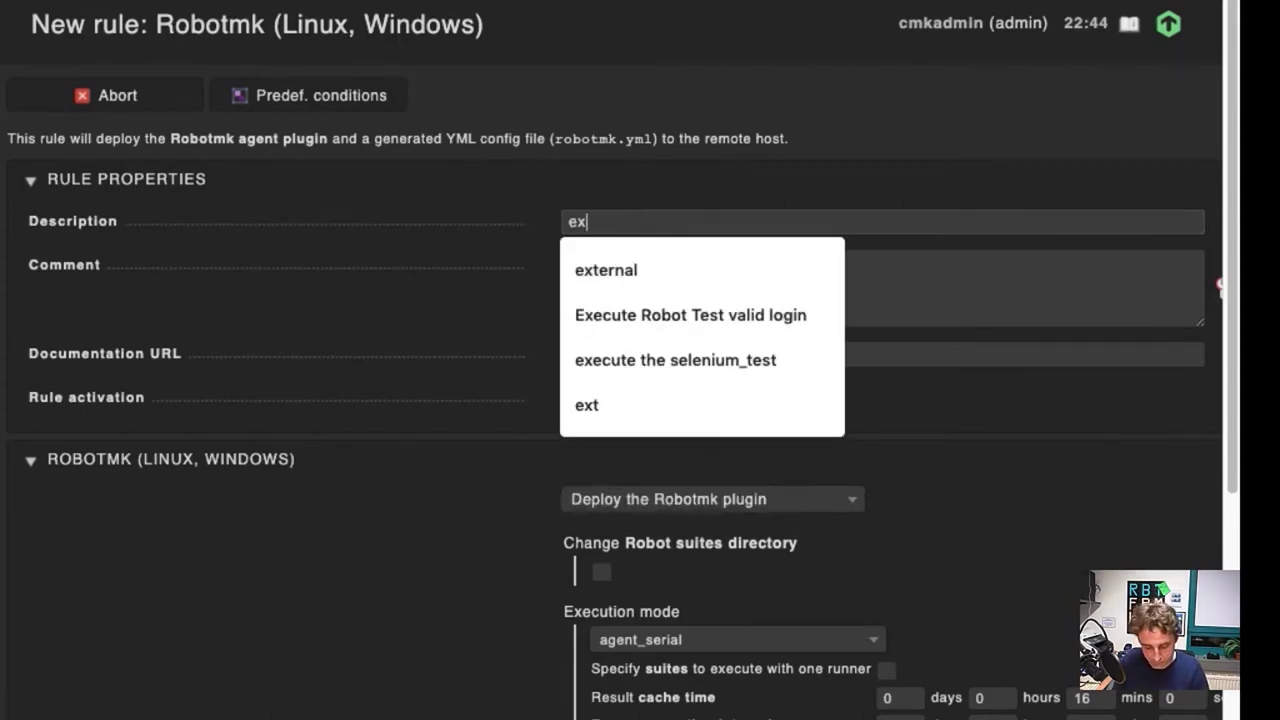
{"action": "type", "text": "ecute the selenium test"}
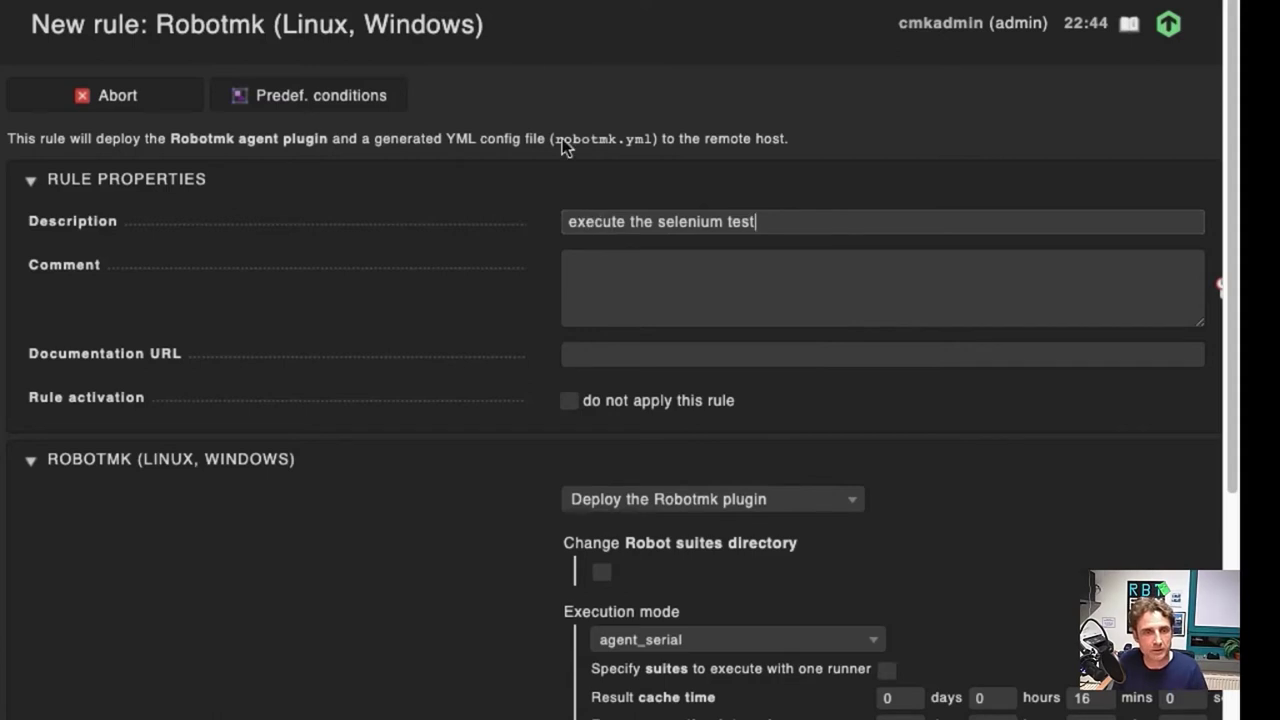
{"action": "scroll", "coordinate": [809, 389], "scroll_direction": "down", "scroll_amount": 3}
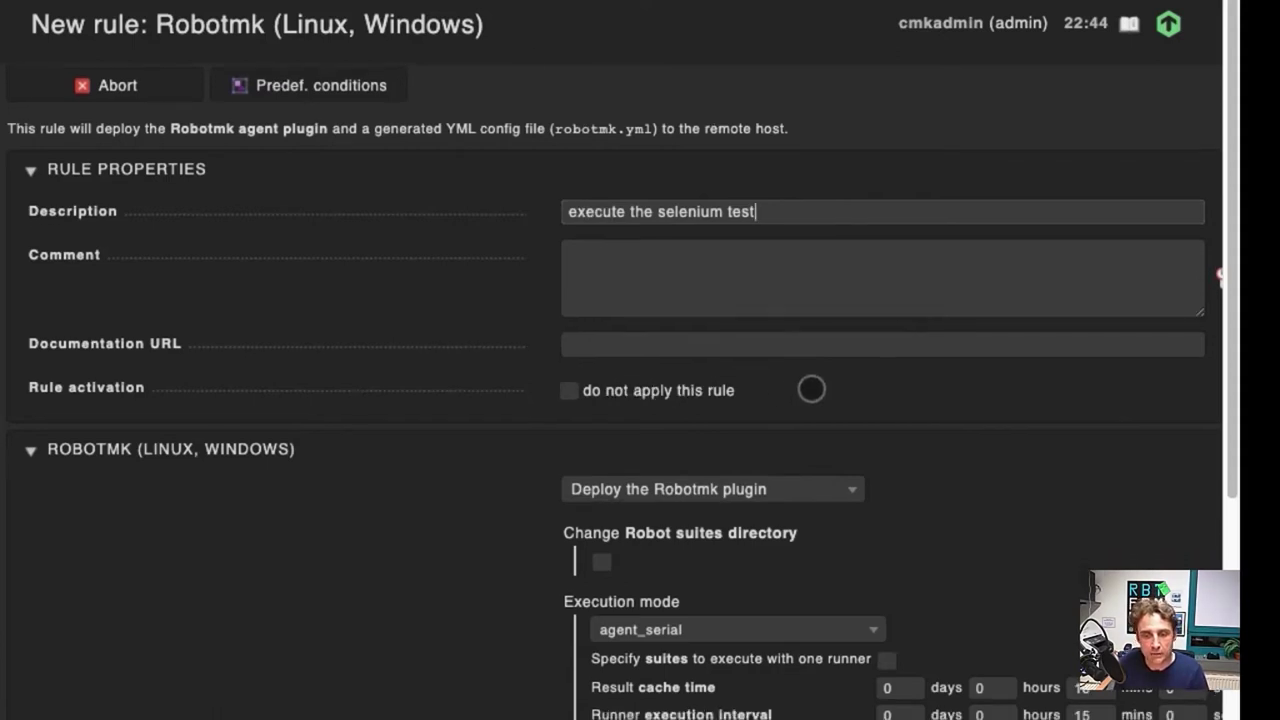
{"action": "scroll", "coordinate": [811, 369], "scroll_direction": "down", "scroll_amount": 2}
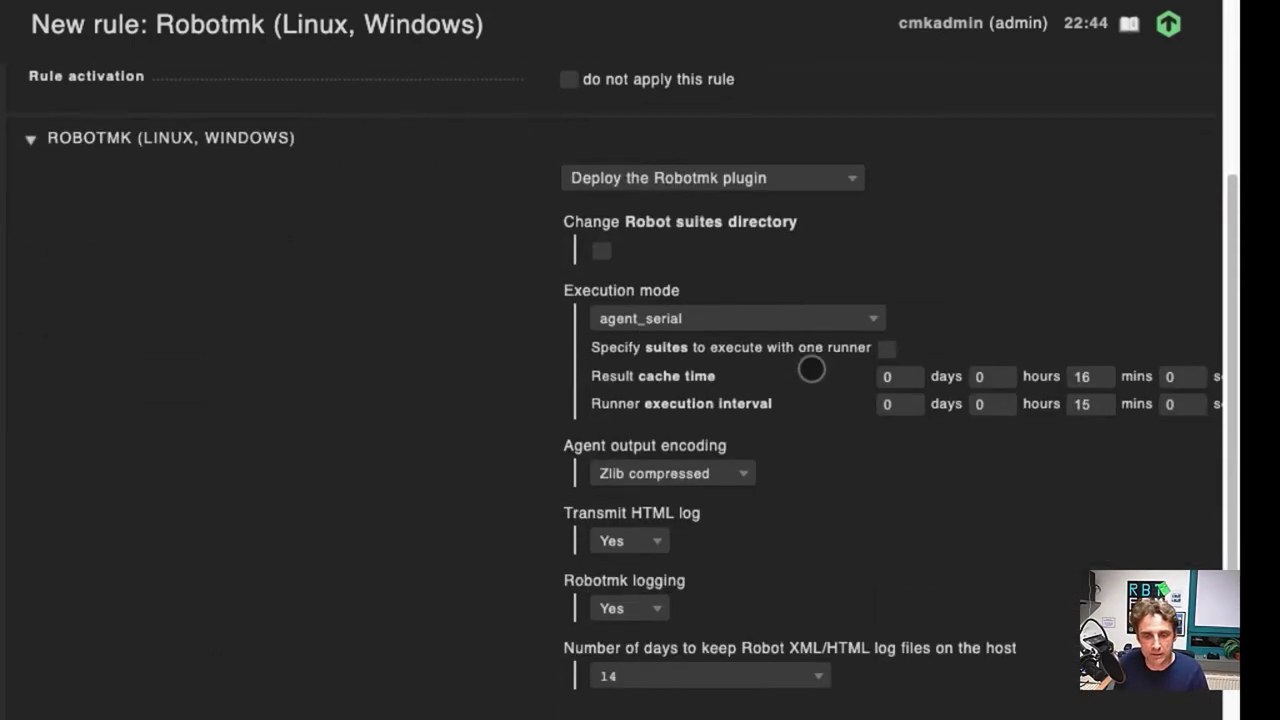
{"action": "scroll", "coordinate": [612, 370], "scroll_direction": "right", "scroll_amount": 1}
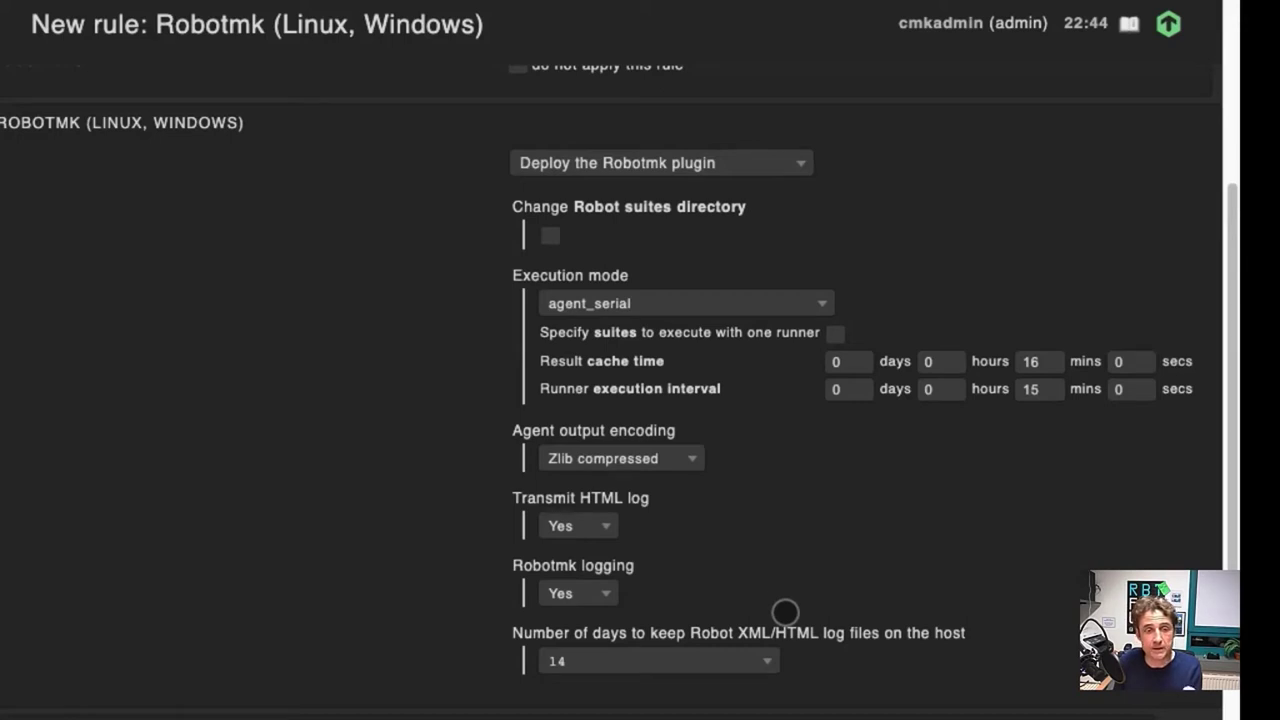
Step: Enable per-suite settings and add a test suite with Robot test path selenium_test
{"action": "left_click", "coordinate": [838, 336]}
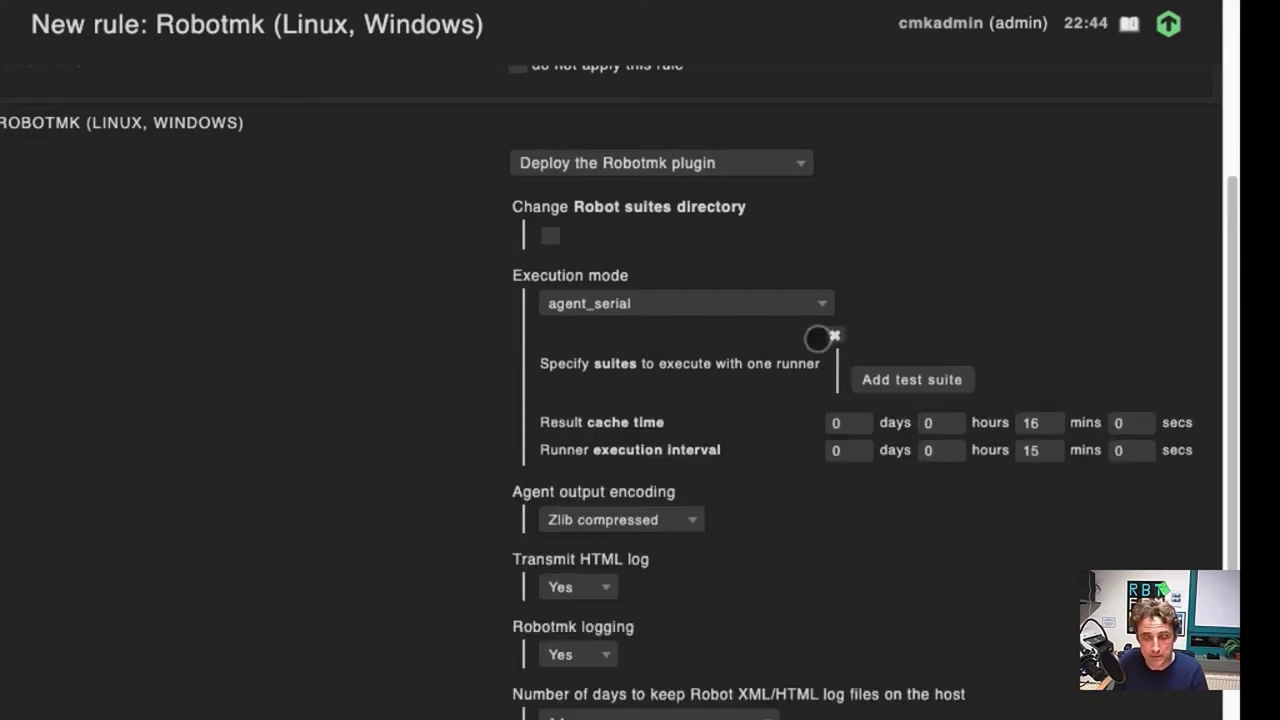
{"action": "left_click", "coordinate": [904, 379]}
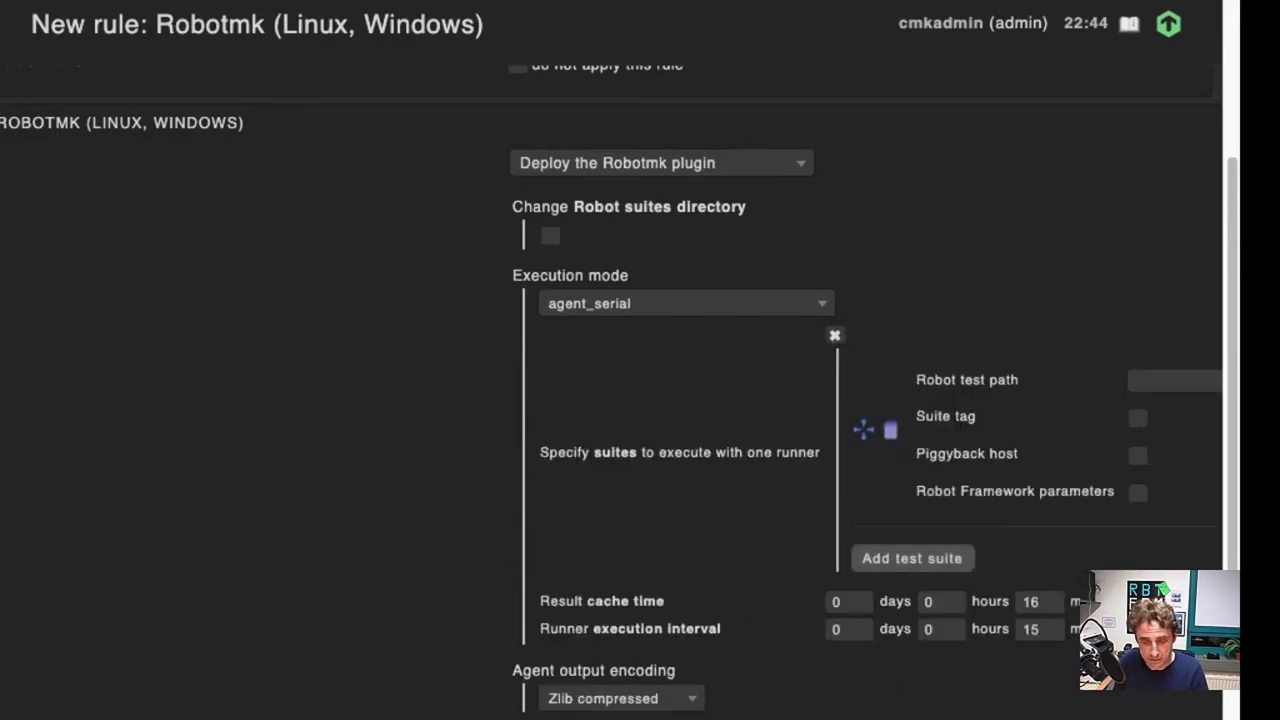
{"action": "scroll", "coordinate": [640, 400], "scroll_direction": "right", "scroll_amount": 3}
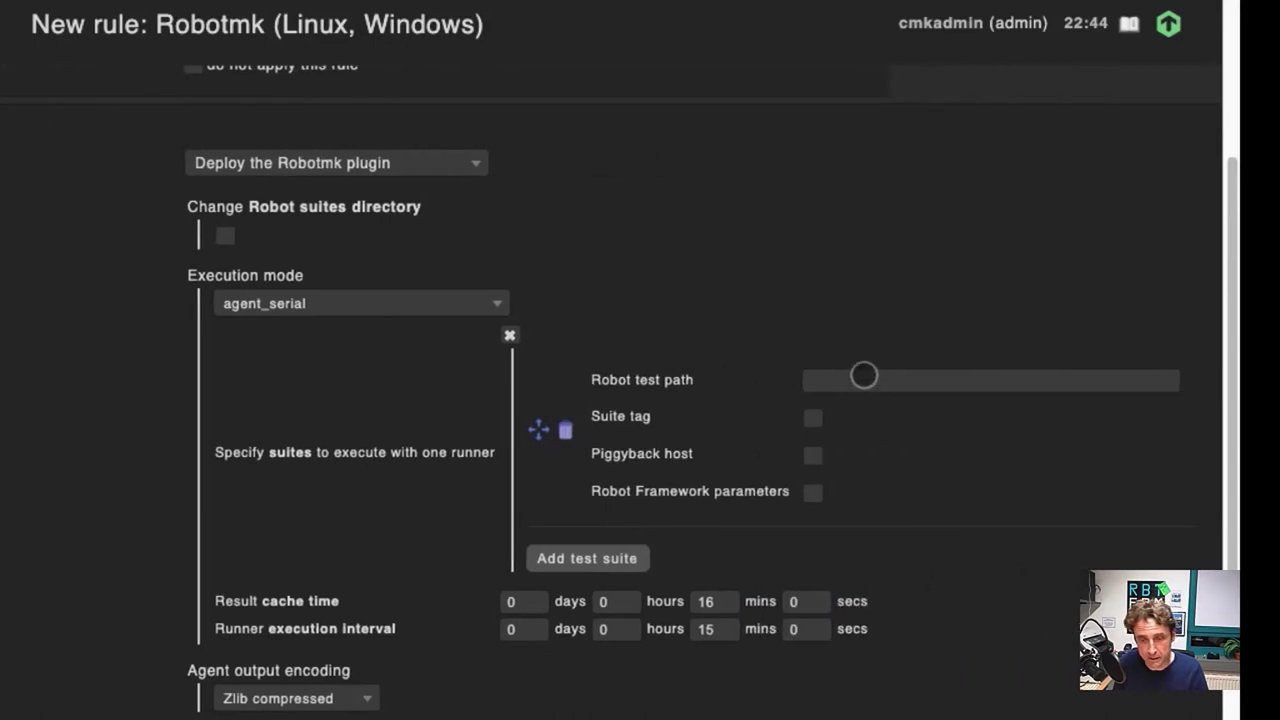
{"action": "left_click", "coordinate": [863, 380]}
{"action": "left_click", "coordinate": [855, 429]}
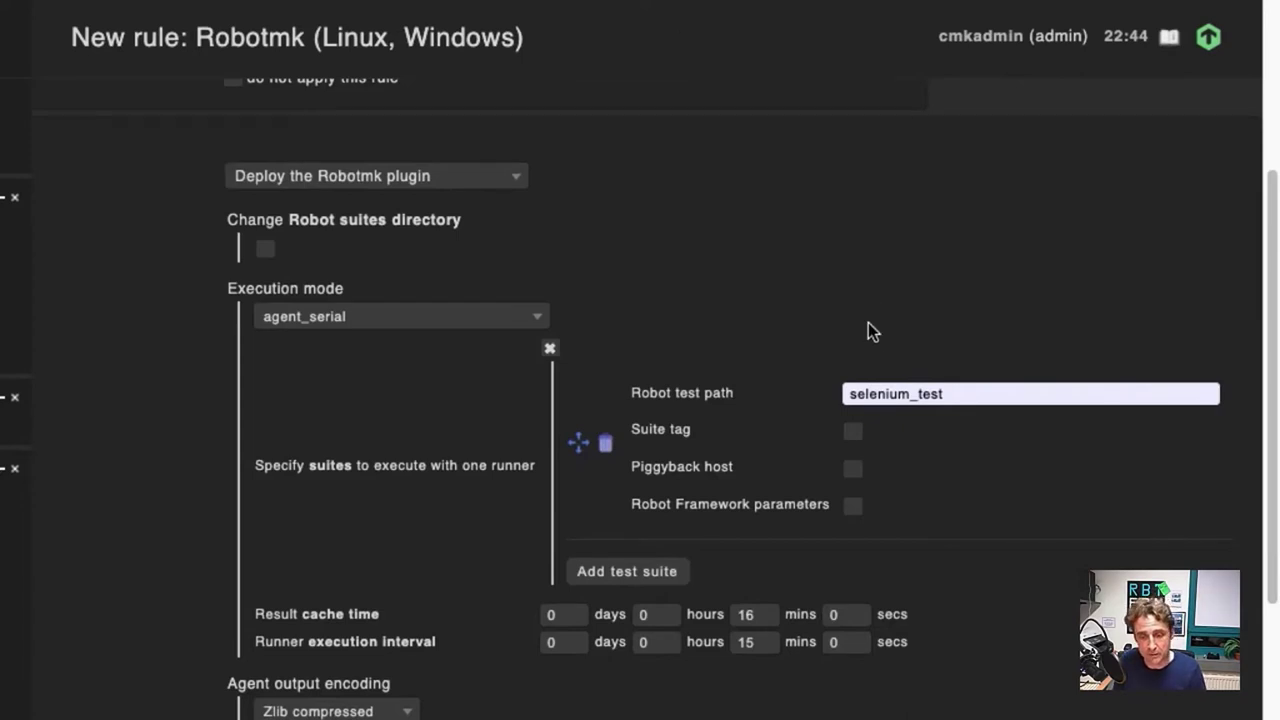
Step: Enable Robot Framework parameters and Variables, adding TOOL1 = Robot Framework
{"action": "left_click", "coordinate": [851, 506]}
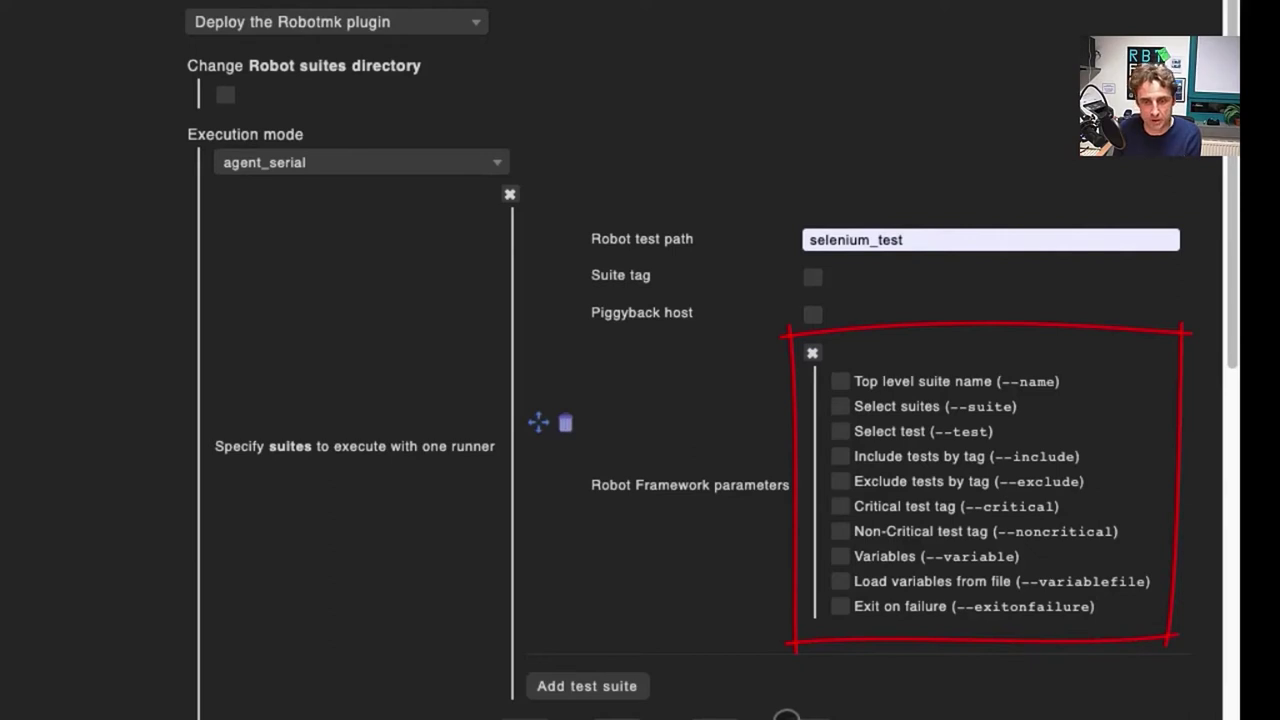
{"action": "left_click", "coordinate": [843, 557]}
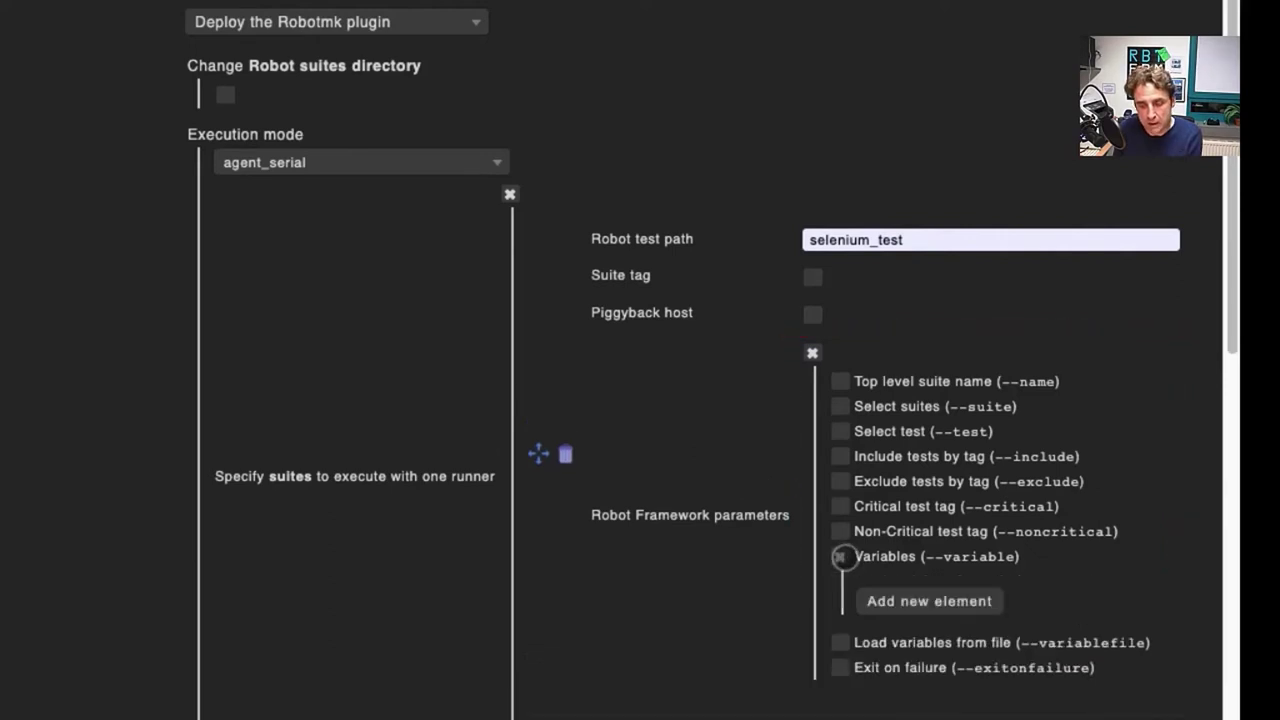
{"action": "left_click", "coordinate": [928, 606]}
{"action": "scroll", "coordinate": [851, 620], "scroll_direction": "right", "scroll_amount": 3}
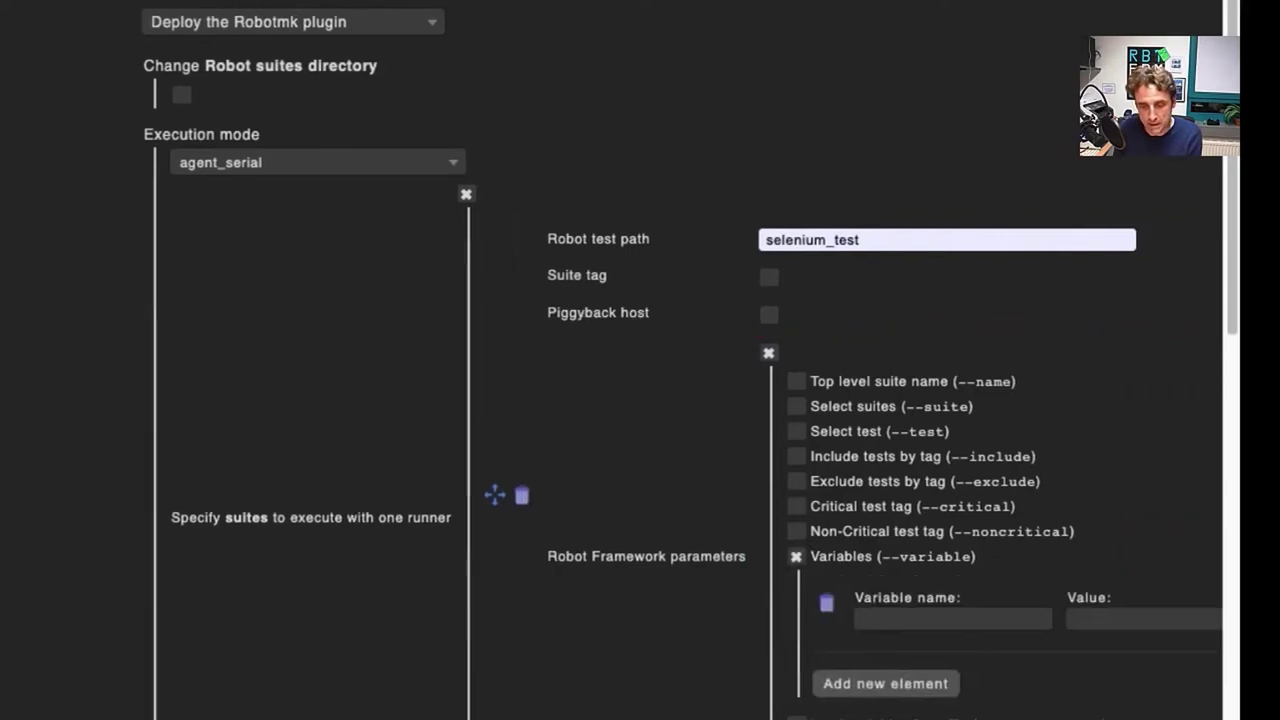
{"action": "left_click", "coordinate": [806, 617]}
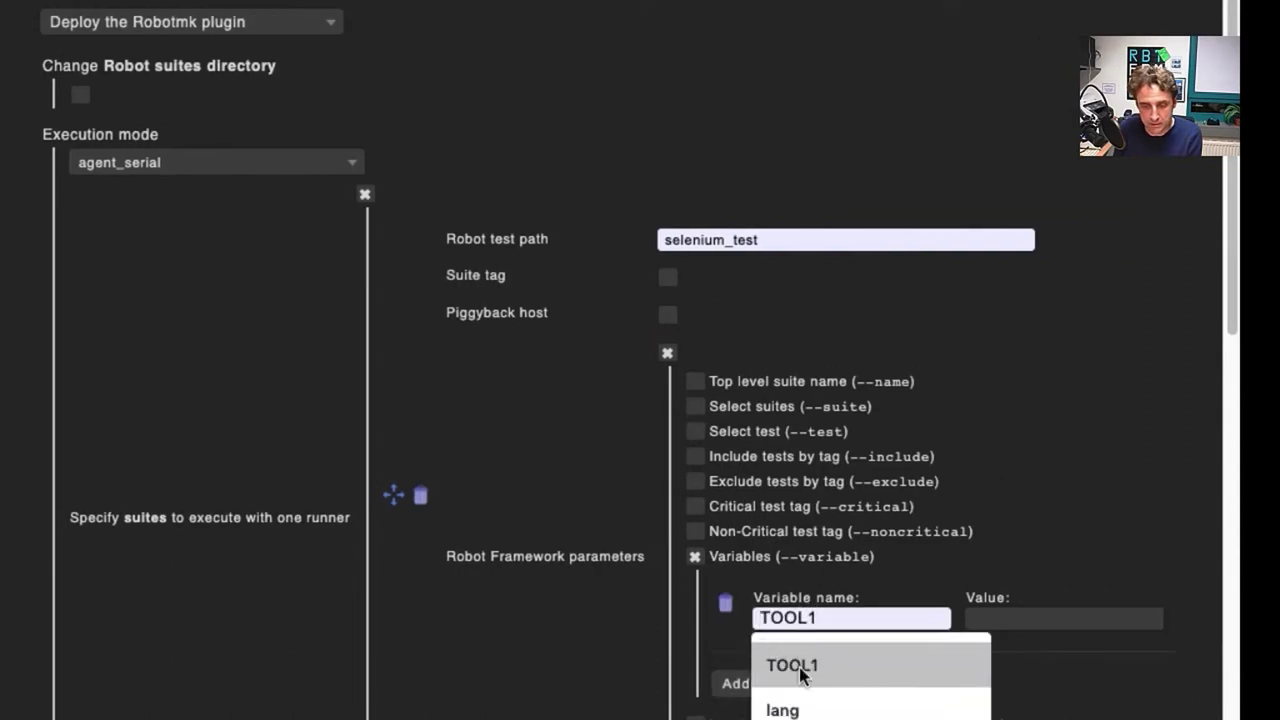
{"action": "left_click", "coordinate": [805, 665]}
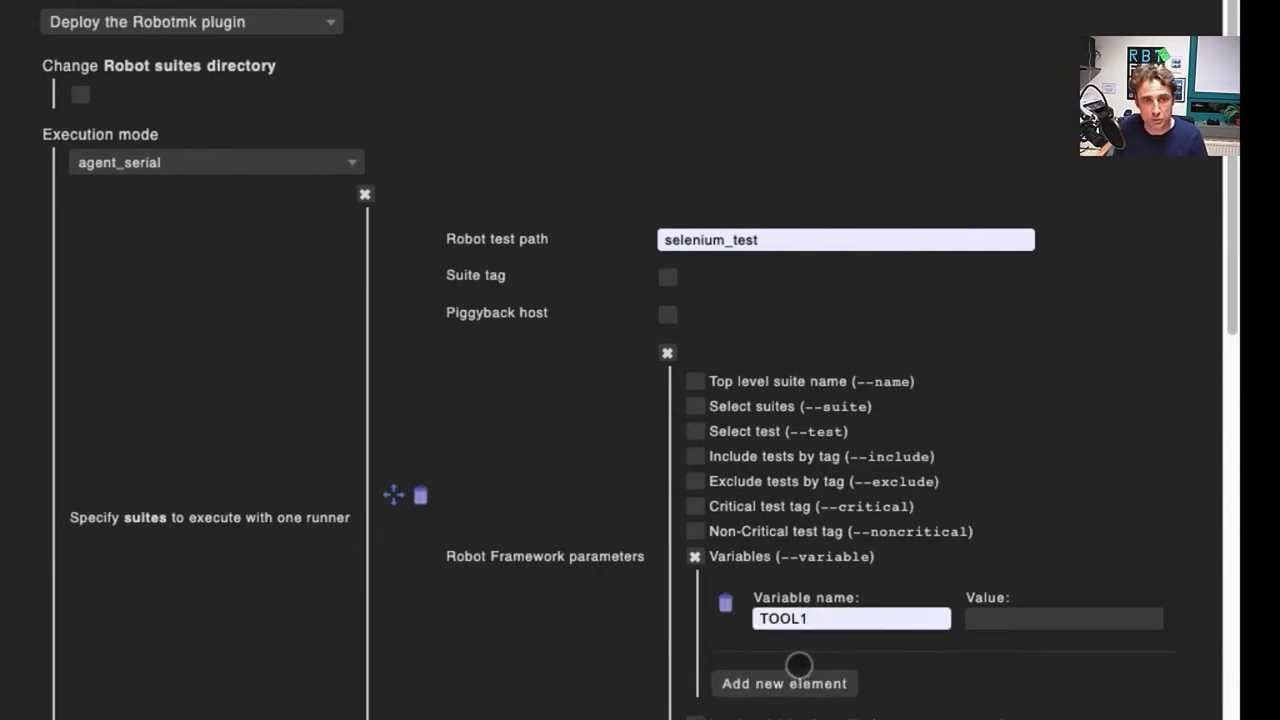
{"action": "left_click", "coordinate": [997, 618]}
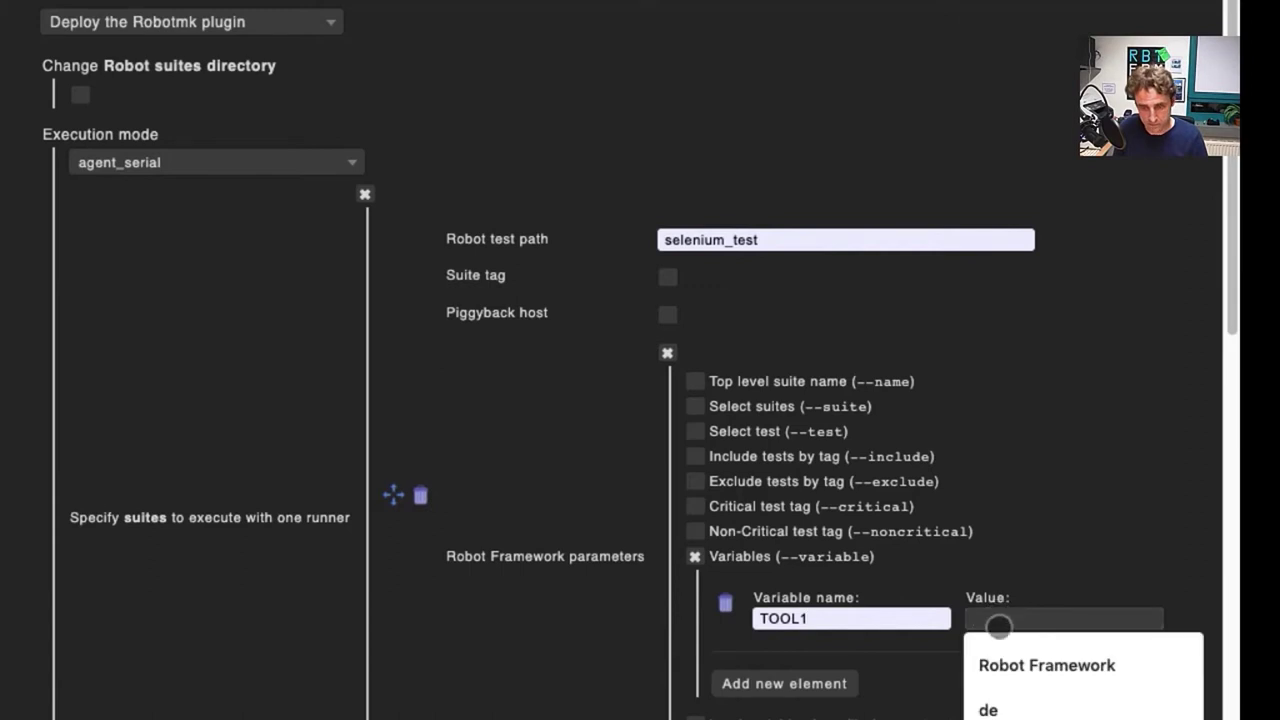
{"action": "left_click", "coordinate": [1001, 662]}
{"action": "scroll", "coordinate": [1001, 662], "scroll_direction": "down", "scroll_amount": 5}
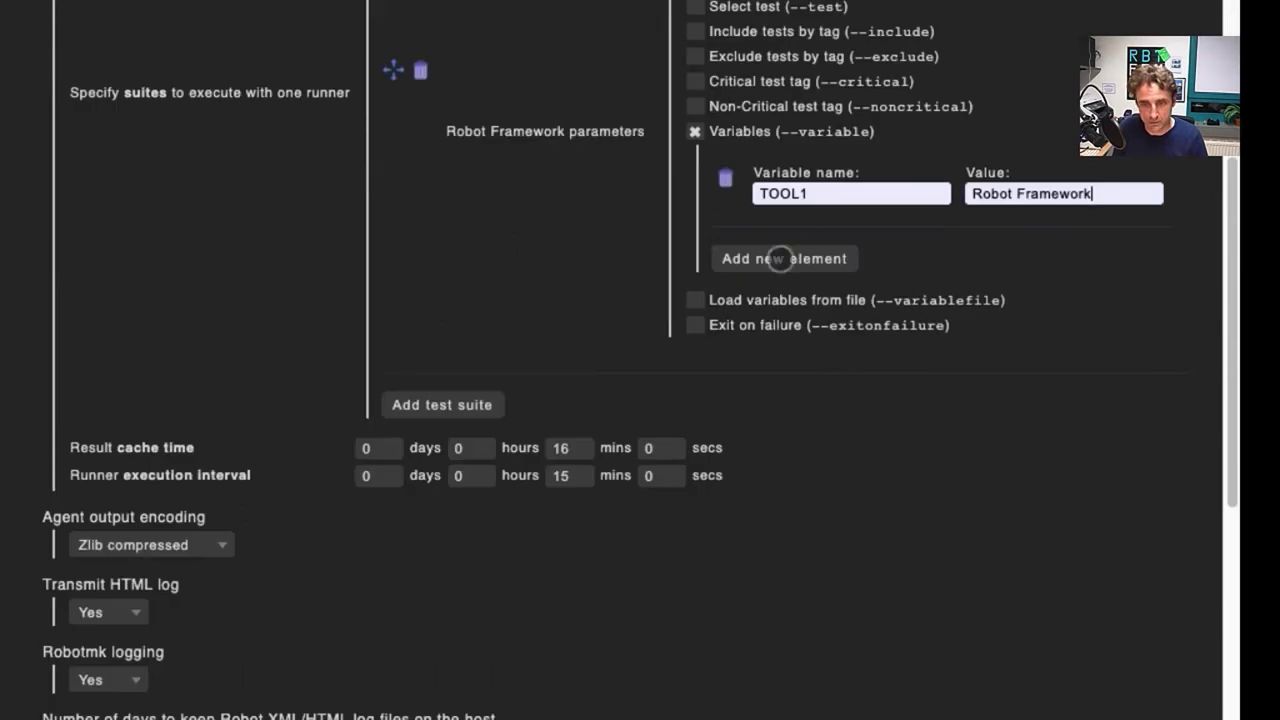
Step: Add a second variable TOOL2 = Python to the suite
{"action": "left_click", "coordinate": [766, 261]}
{"action": "left_click", "coordinate": [781, 281]}
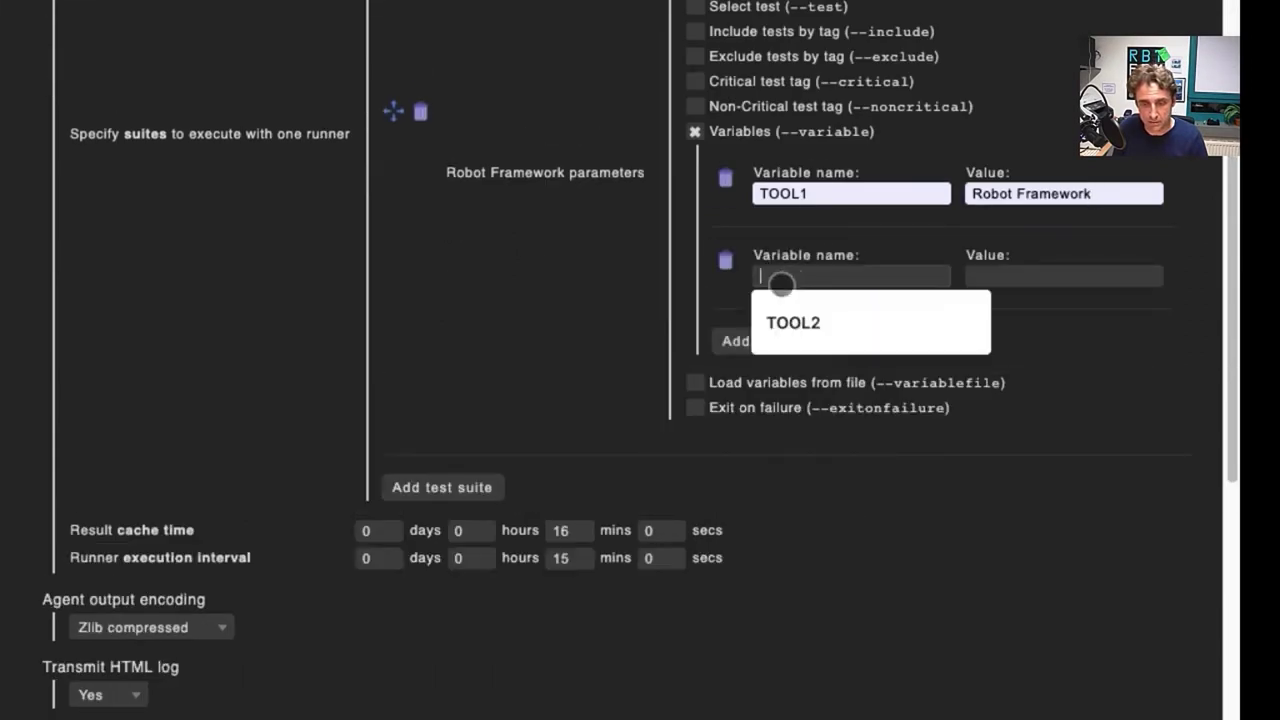
{"action": "left_click", "coordinate": [786, 322]}
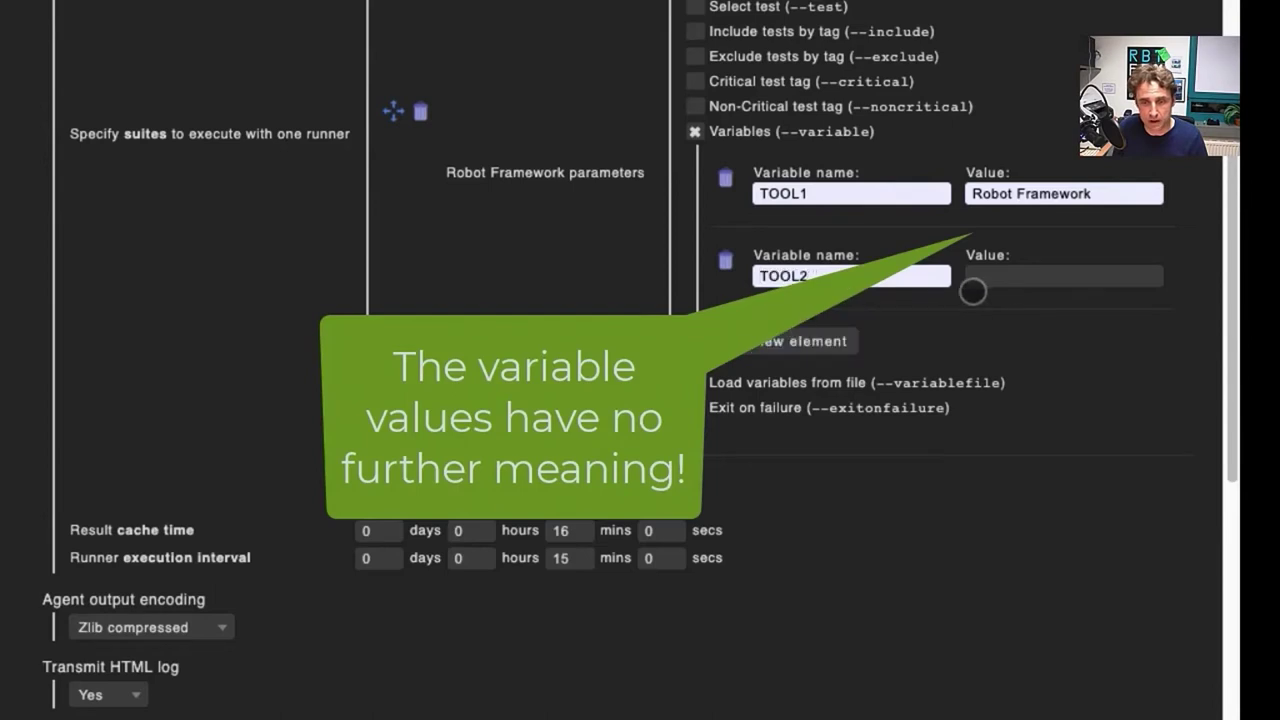
{"action": "left_click", "coordinate": [1008, 275]}
{"action": "left_click", "coordinate": [1001, 322]}
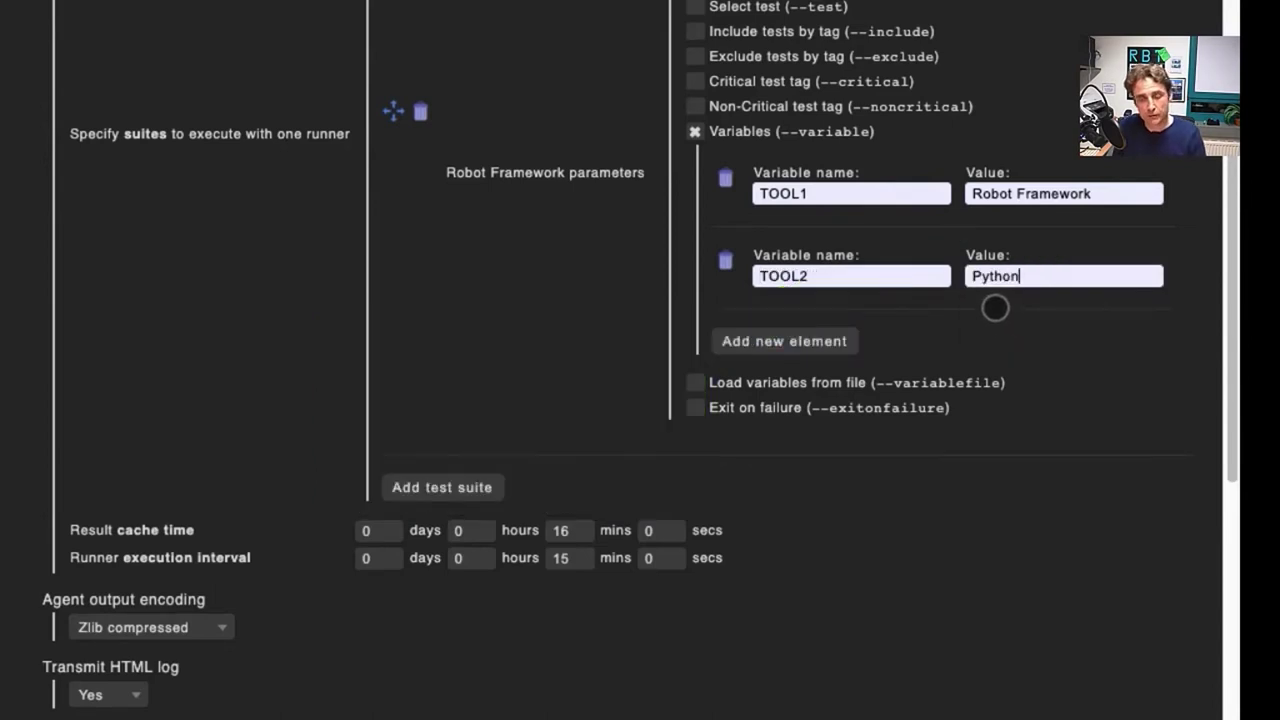
{"action": "scroll", "coordinate": [985, 305], "scroll_direction": "up", "scroll_amount": 2}
{"action": "scroll", "coordinate": [983, 308], "scroll_direction": "up", "scroll_amount": 1}
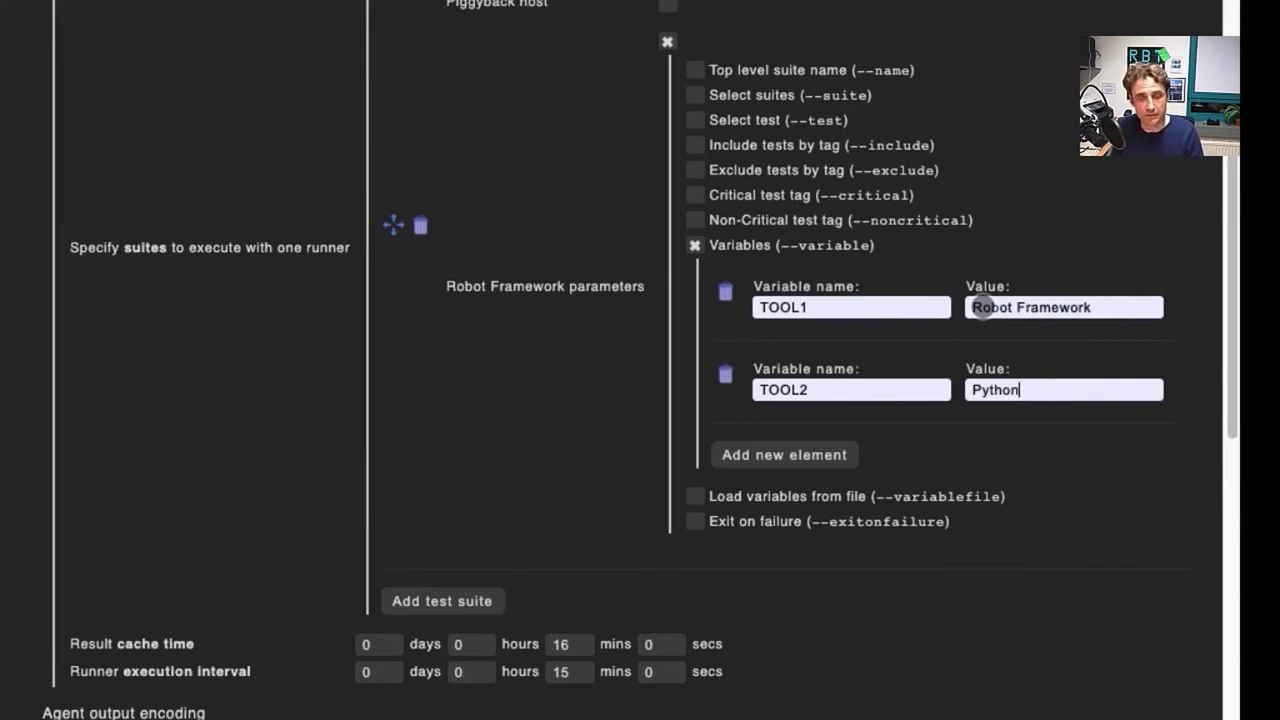
{"action": "scroll", "coordinate": [985, 308], "scroll_direction": "up", "scroll_amount": 2}
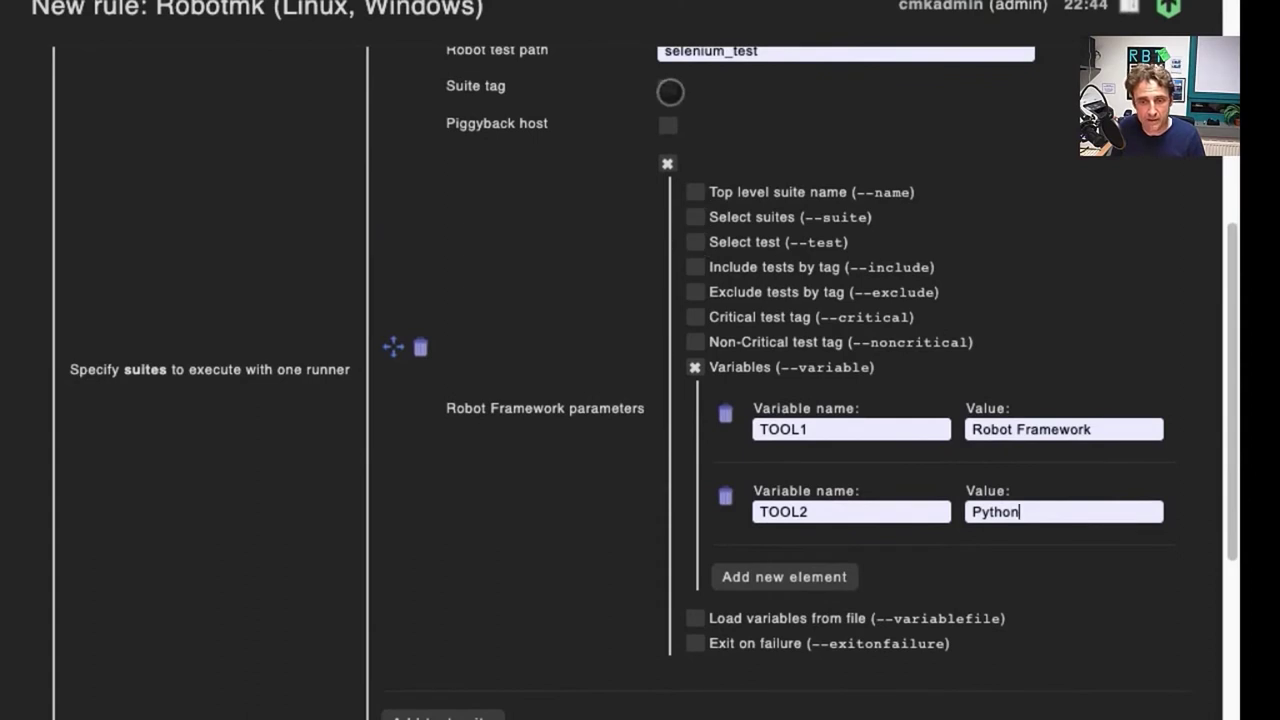
Step: Enable Suite tag on the selenium_test suite and enter 'testing'
{"action": "left_click", "coordinate": [670, 92]}
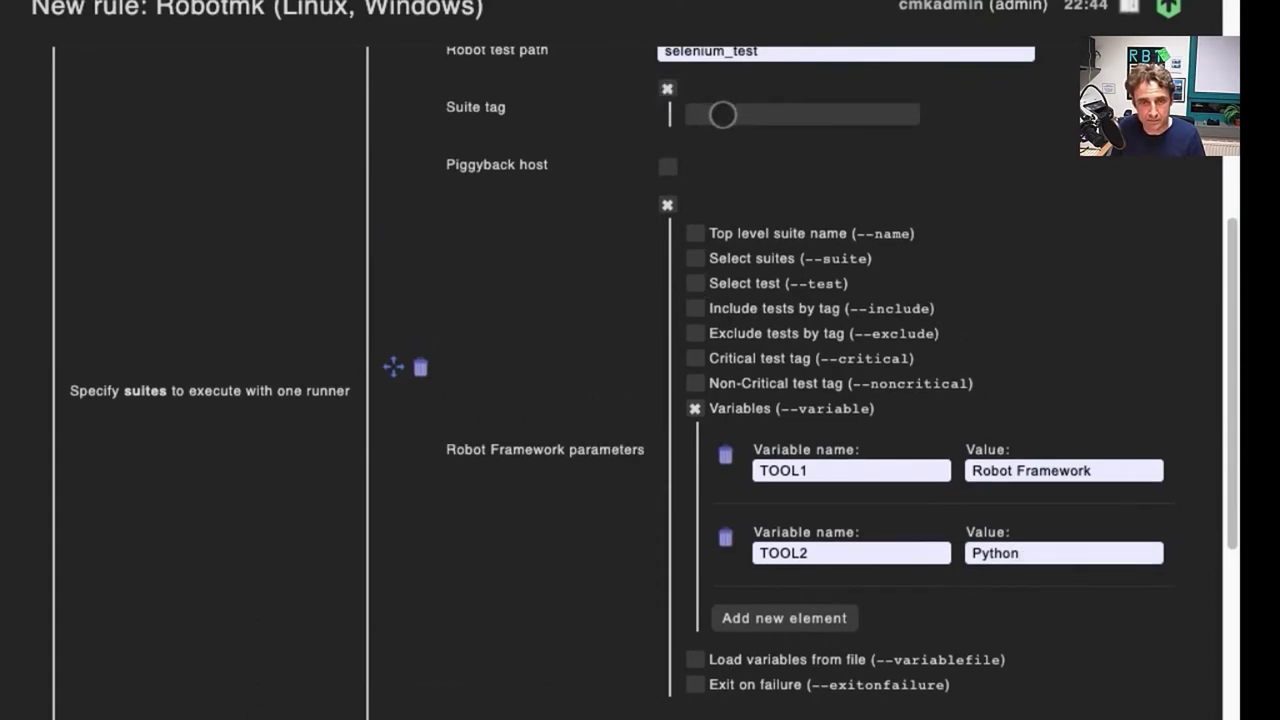
{"action": "left_click", "coordinate": [722, 115]}
{"action": "type", "text": "t"}
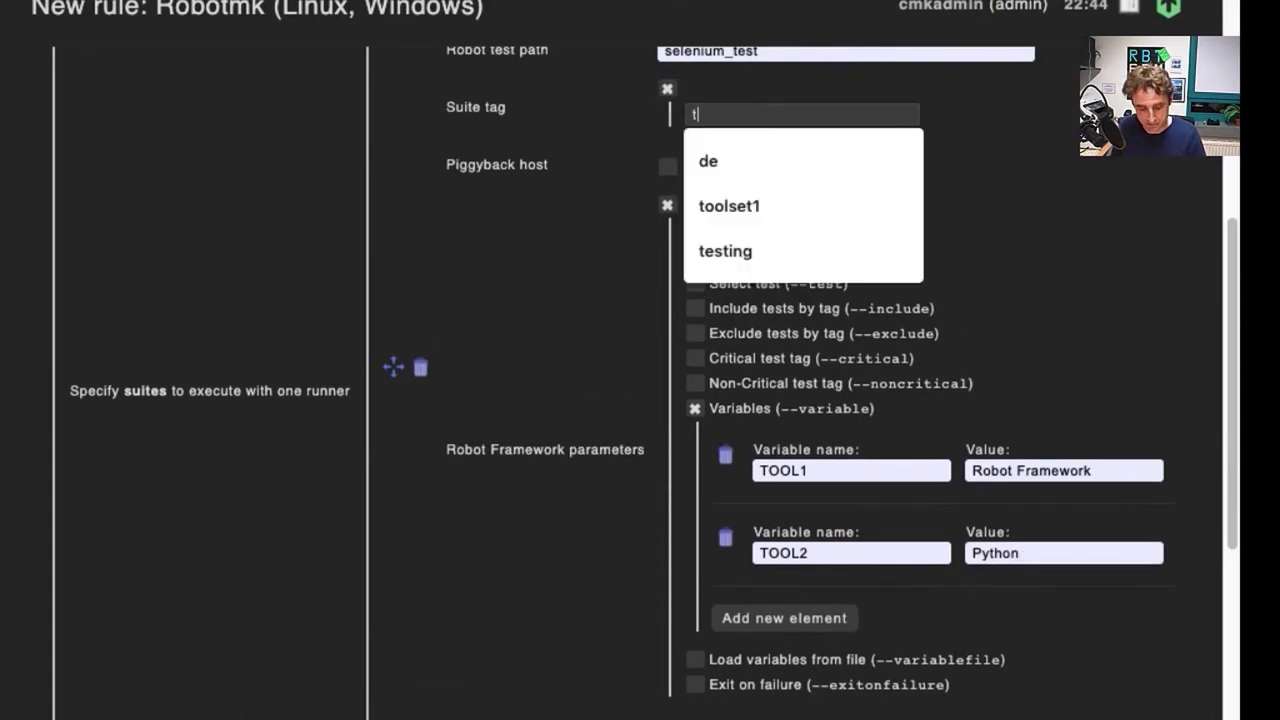
{"action": "type", "text": "esting"}
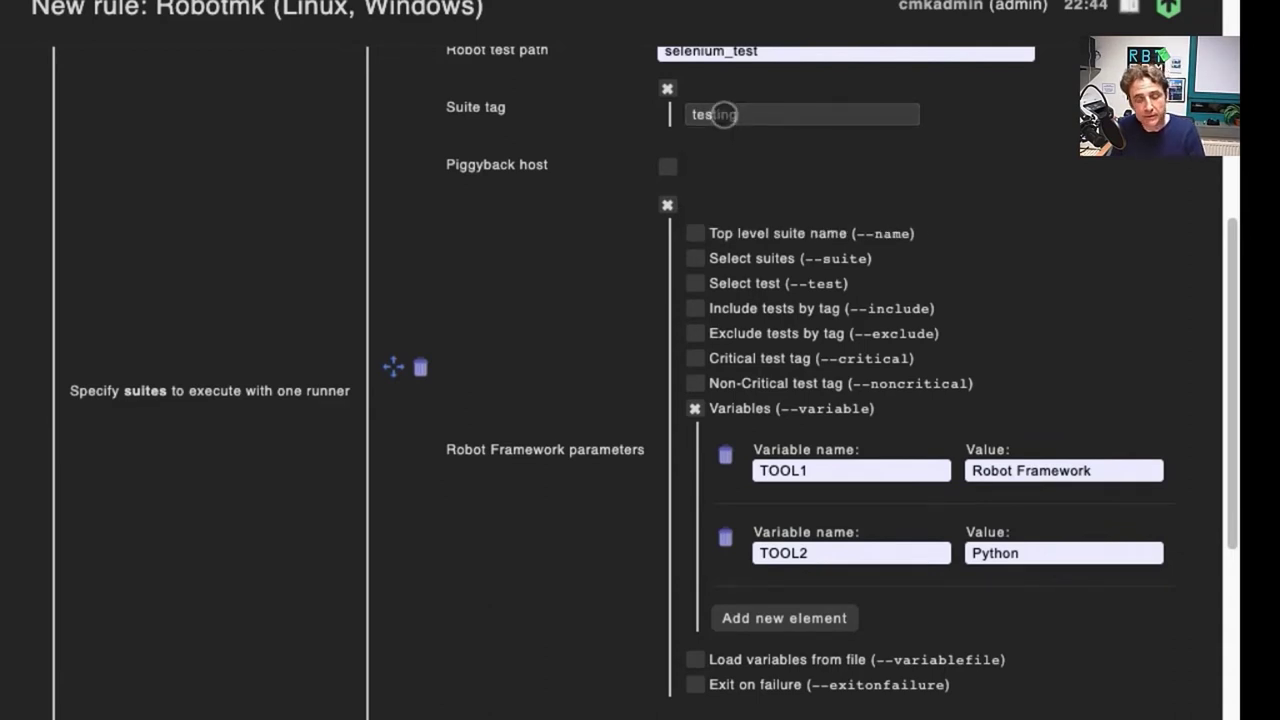
{"action": "scroll", "coordinate": [486, 151], "scroll_direction": "down", "scroll_amount": 4}
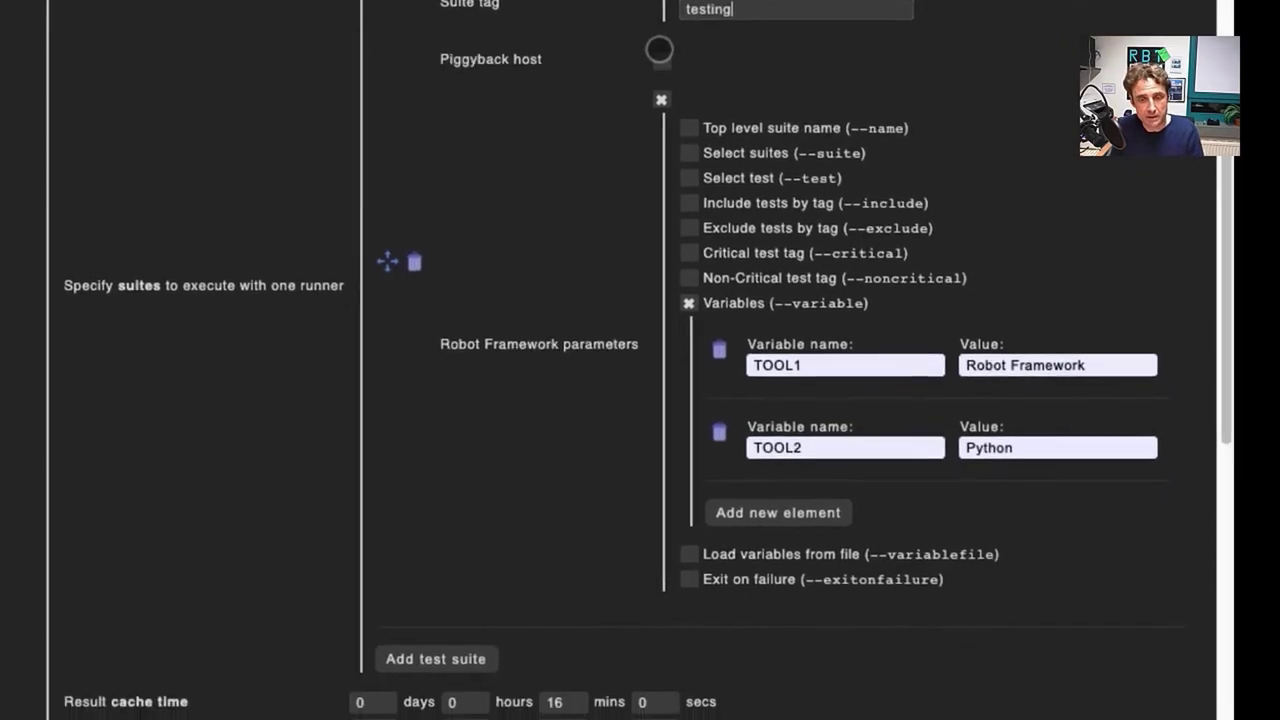
Step: Add a second test suite with Robot test path selenium_test
{"action": "left_click", "coordinate": [430, 608]}
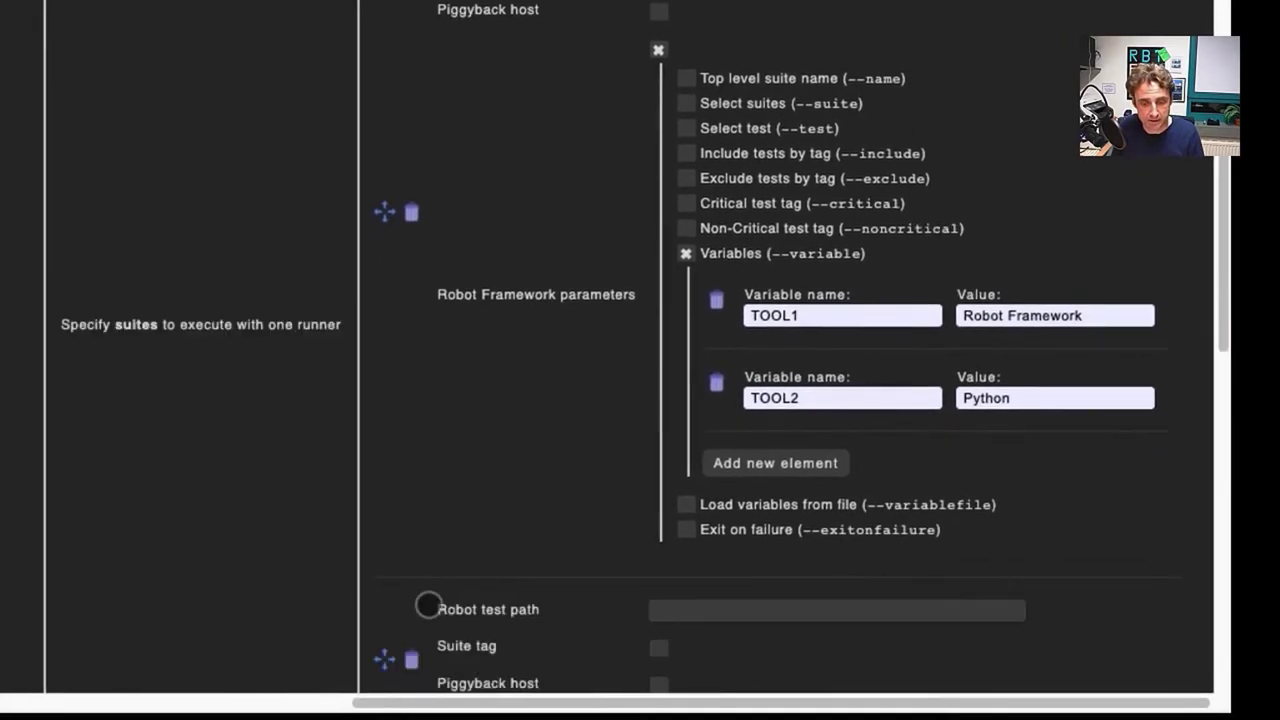
{"action": "scroll", "coordinate": [409, 429], "scroll_direction": "down", "scroll_amount": 7}
{"action": "scroll", "coordinate": [414, 426], "scroll_direction": "down", "scroll_amount": 3}
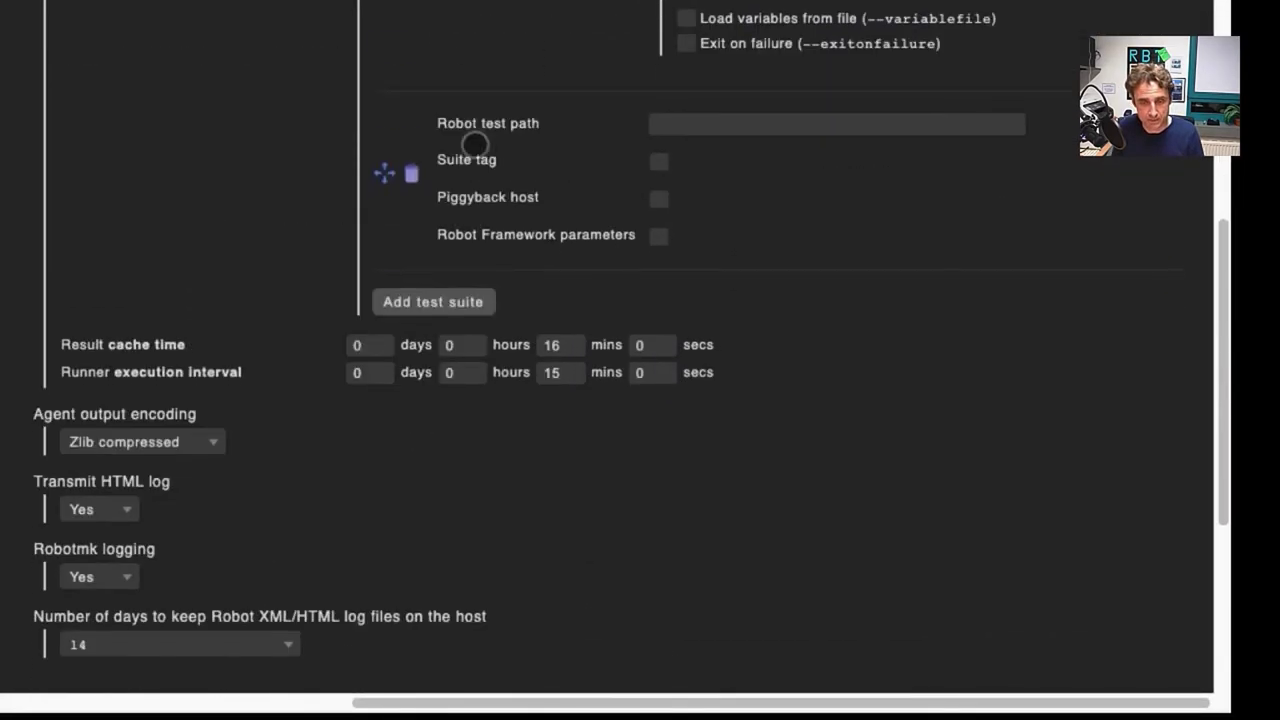
{"action": "left_click", "coordinate": [678, 126]}
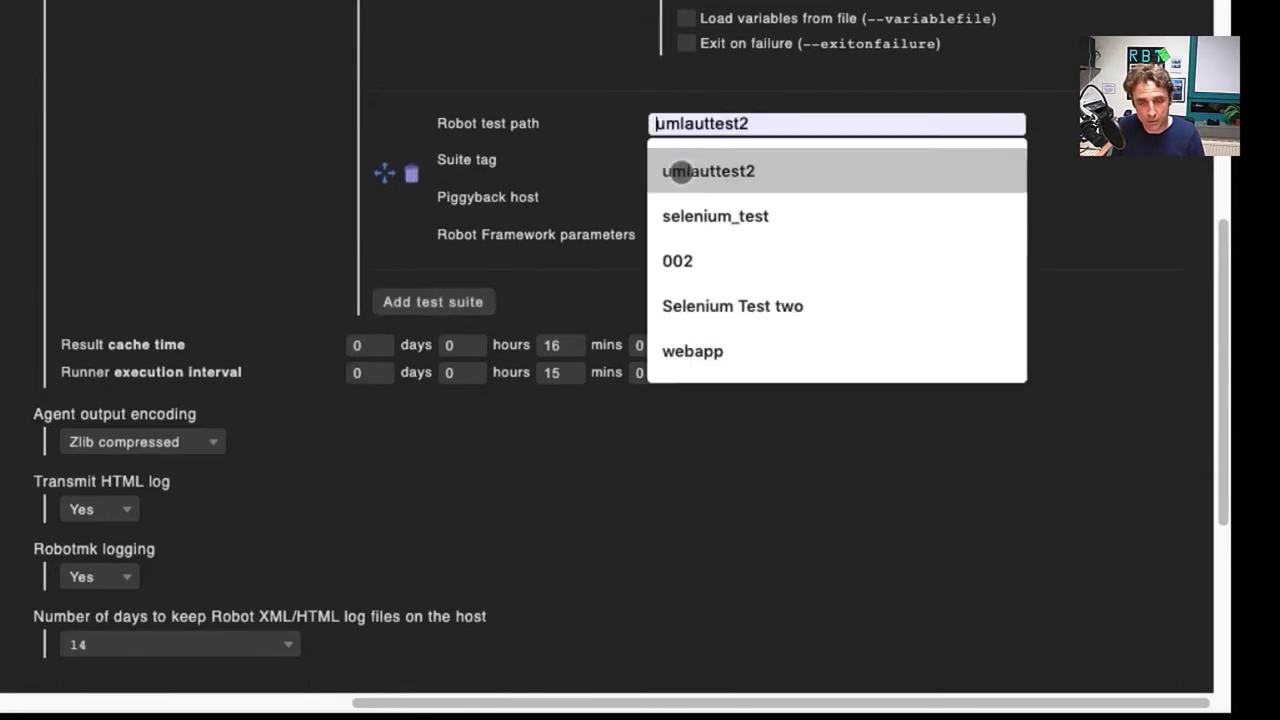
{"action": "left_click", "coordinate": [689, 226]}
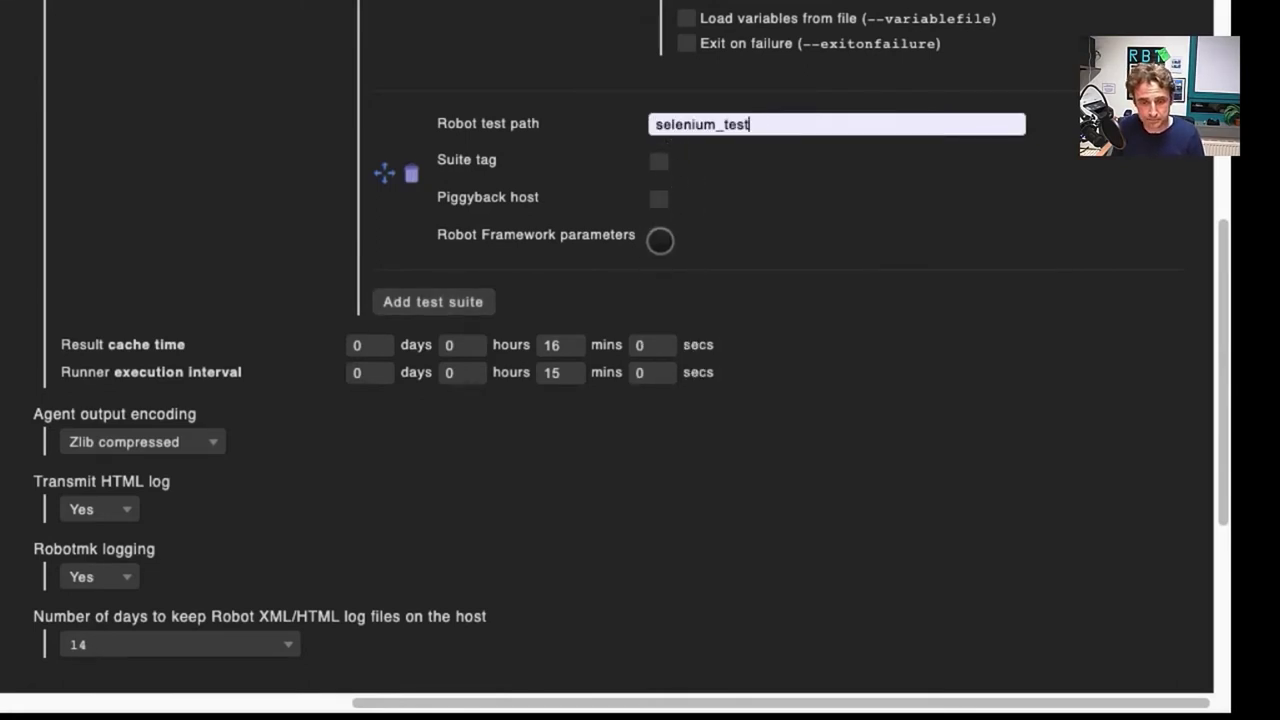
Step: Enable Robot Framework parameters and Variables on the new suite, adding TOOL1 = Checkmk
{"action": "left_click", "coordinate": [658, 236]}
{"action": "left_click", "coordinate": [686, 440]}
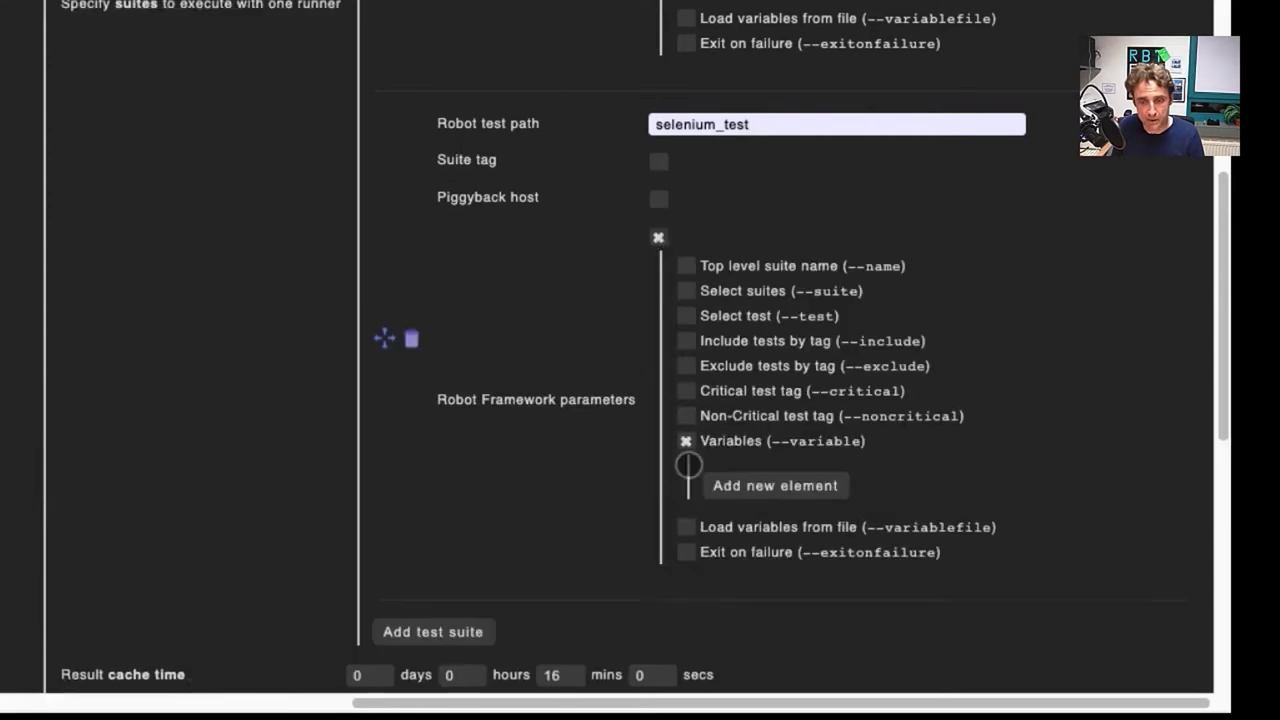
{"action": "scroll", "coordinate": [690, 425], "scroll_direction": "down", "scroll_amount": 1}
{"action": "left_click", "coordinate": [757, 463]}
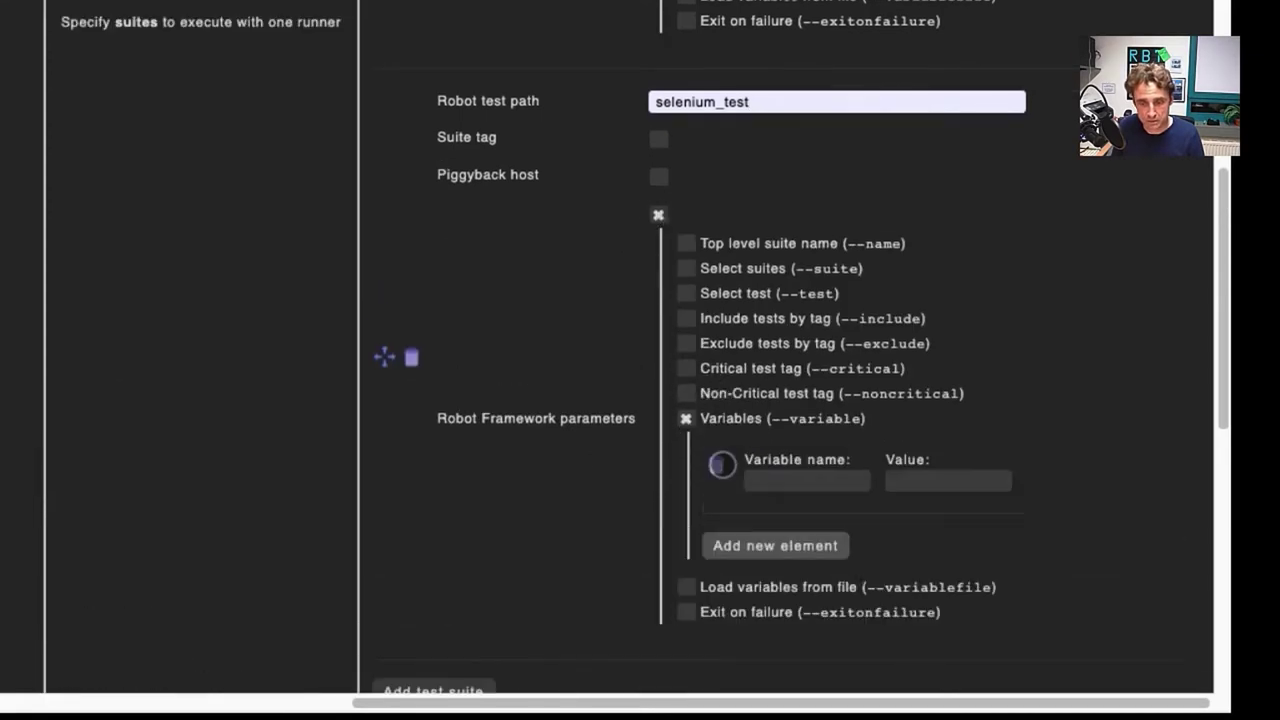
{"action": "left_click", "coordinate": [771, 485]}
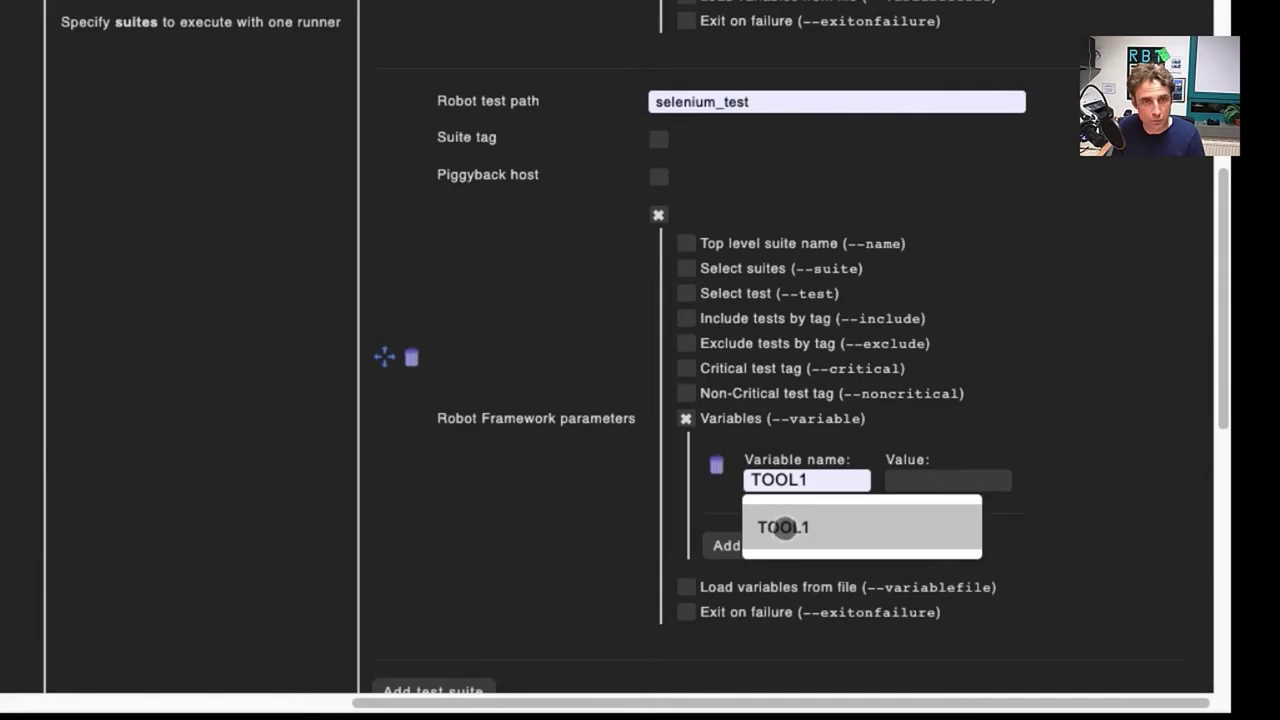
{"action": "left_click", "coordinate": [783, 528]}
{"action": "left_click", "coordinate": [945, 481]}
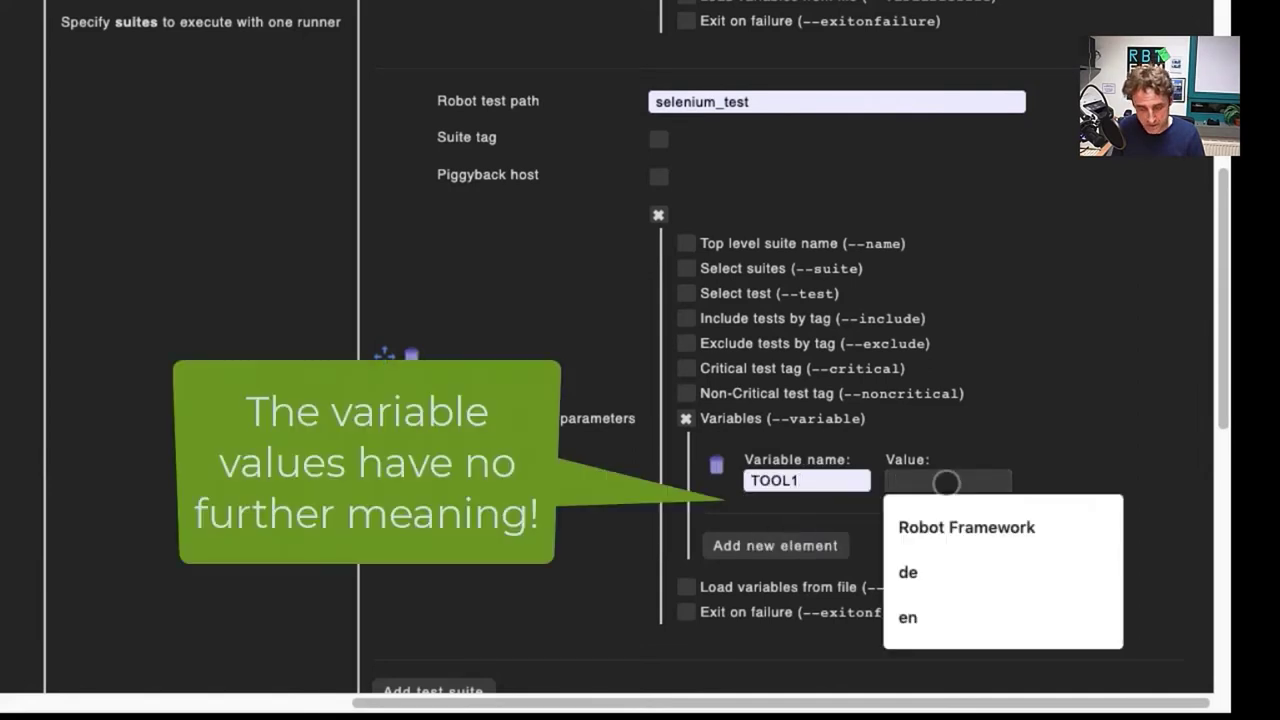
{"action": "type", "text": "ckmk"}
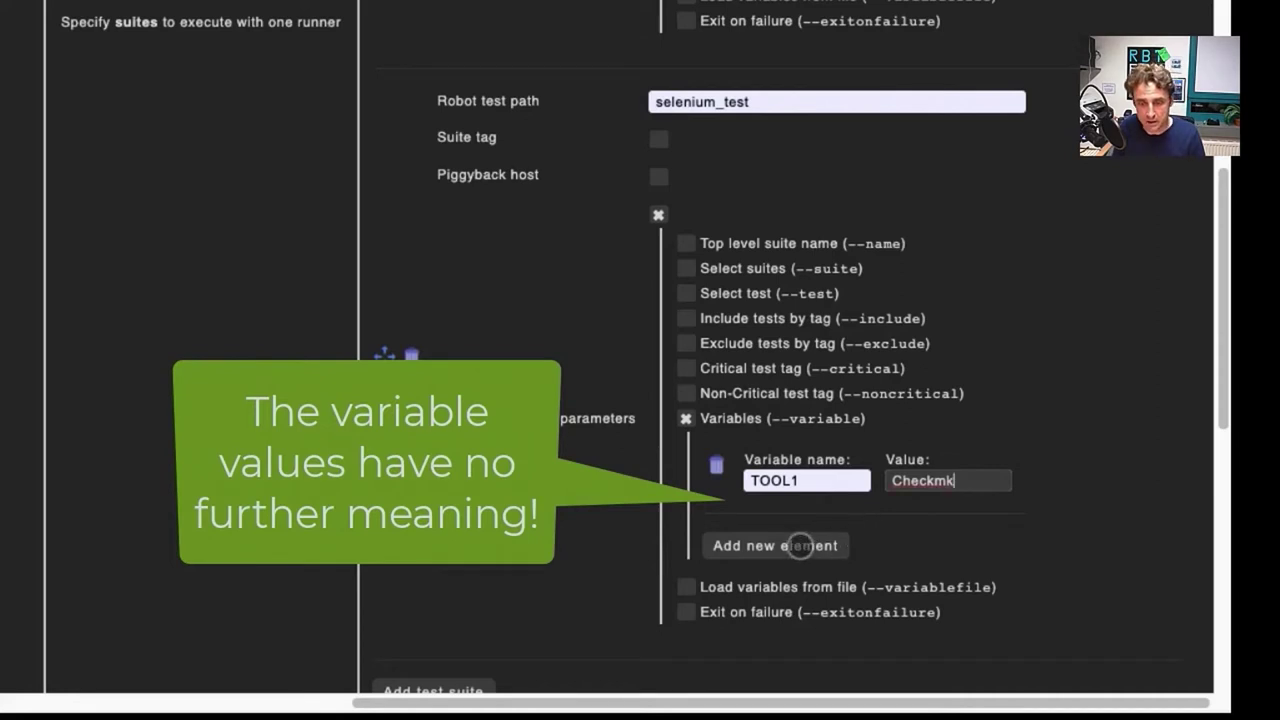
Step: Add a second variable TOOL2 = Robotmk to the new suite
{"action": "left_click", "coordinate": [748, 543]}
{"action": "left_click", "coordinate": [785, 567]}
{"action": "left_click", "coordinate": [786, 609]}
{"action": "left_click", "coordinate": [1001, 559]}
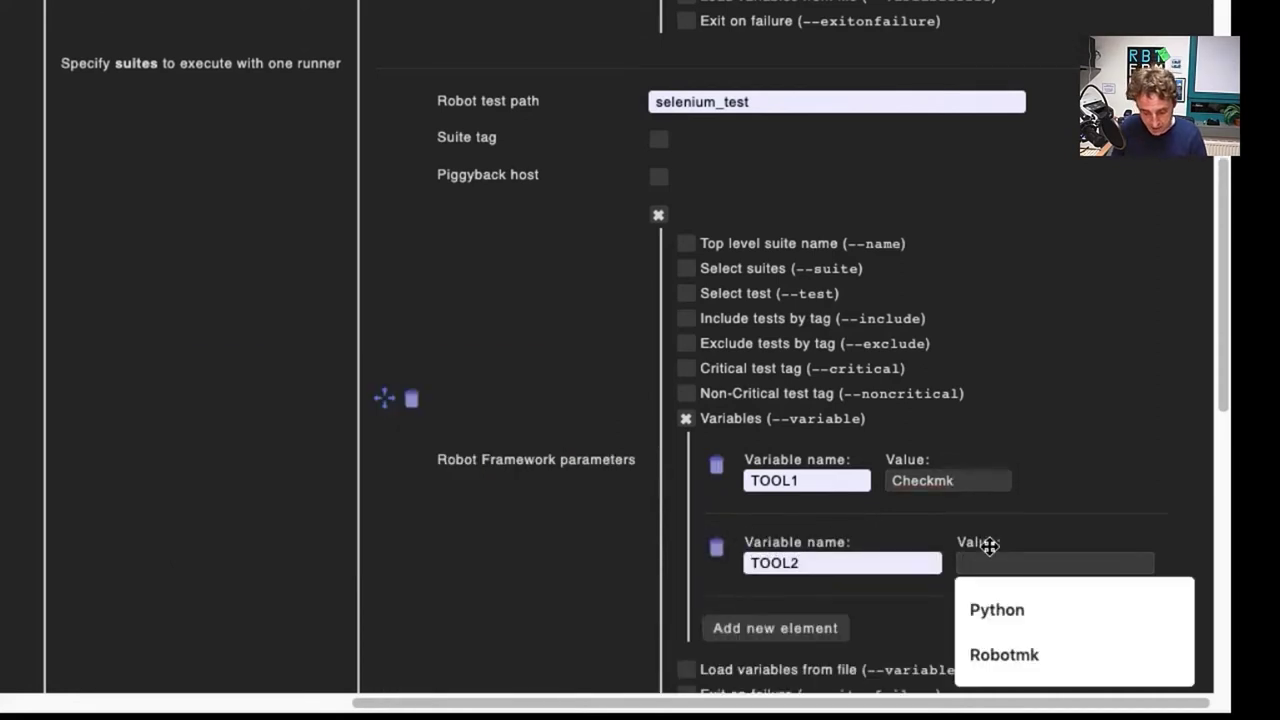
{"action": "type", "text": "Robotmk"}
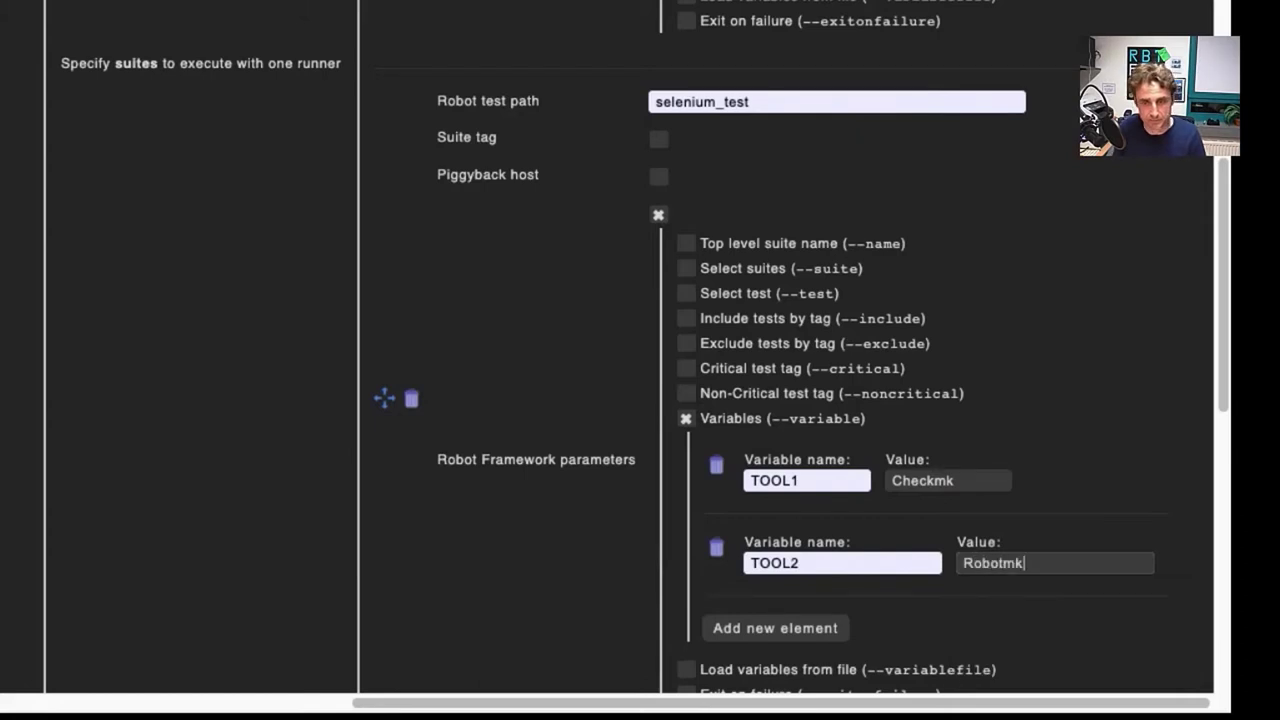
Step: Enable Suite tag on the second suite and choose 'monitoring' from the autocomplete
{"action": "left_click", "coordinate": [665, 141]}
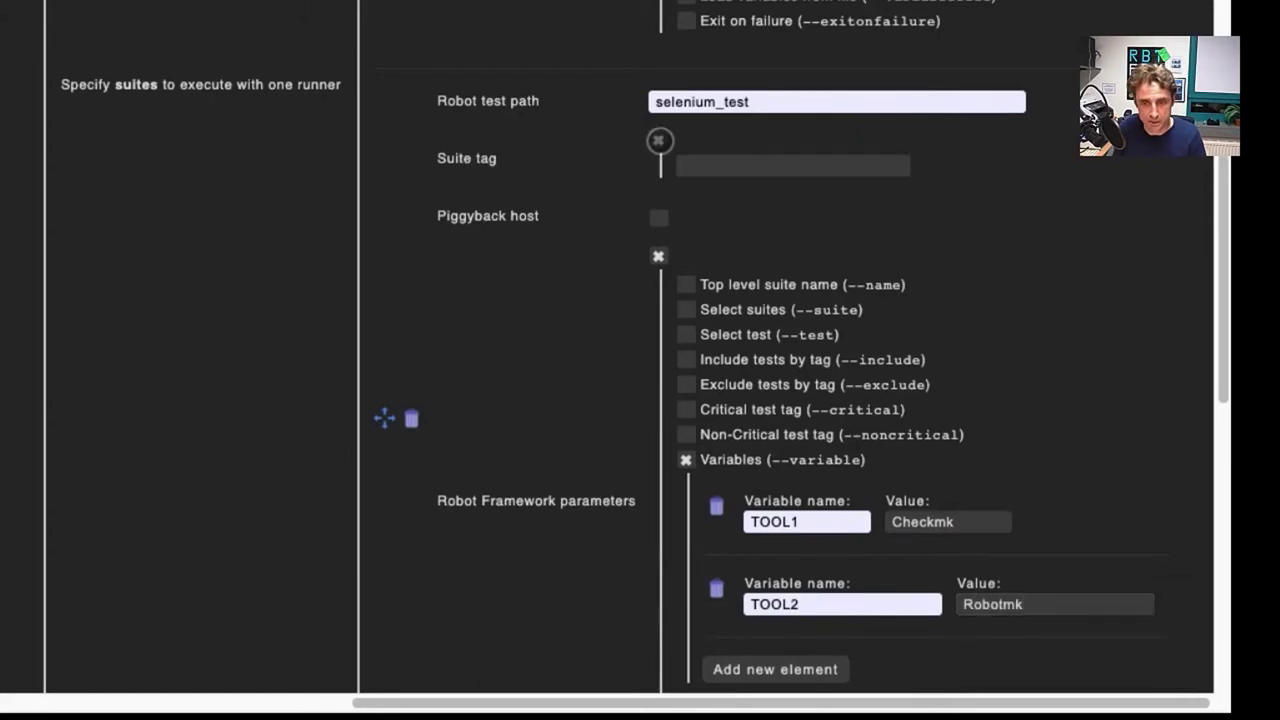
{"action": "left_click", "coordinate": [710, 166]}
{"action": "type", "text": "monitoring"}
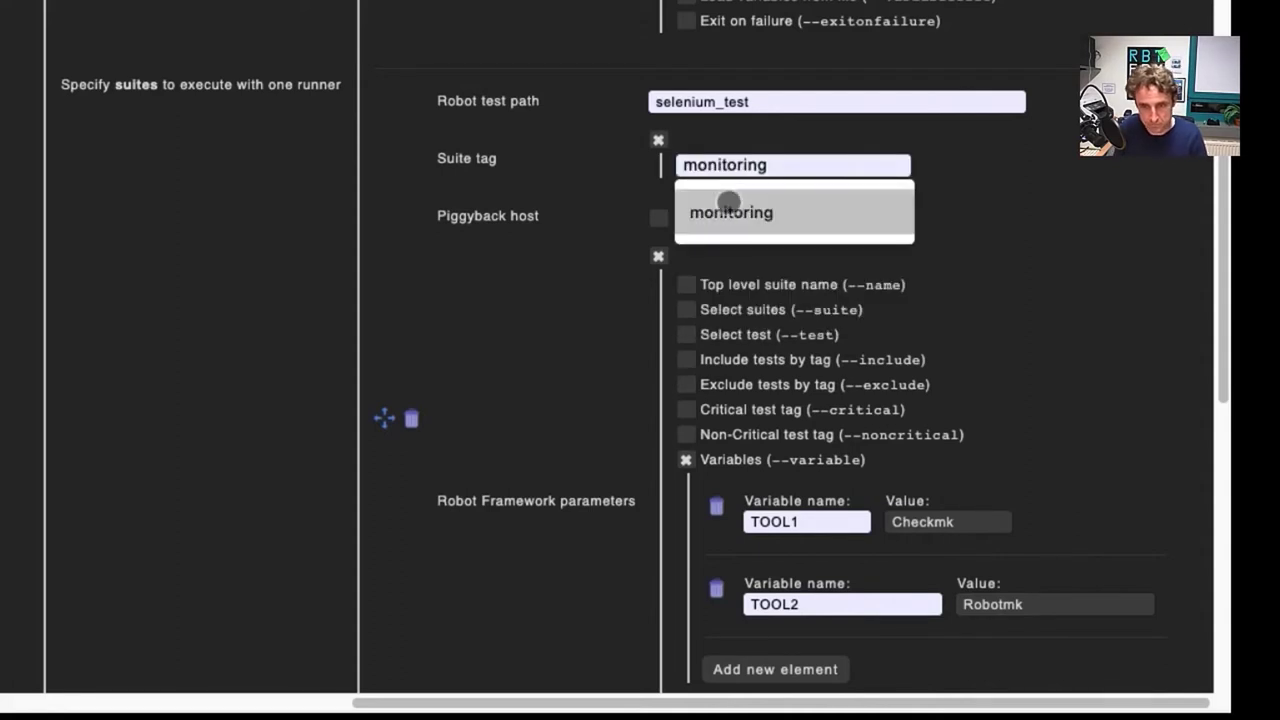
{"action": "left_click", "coordinate": [731, 212]}
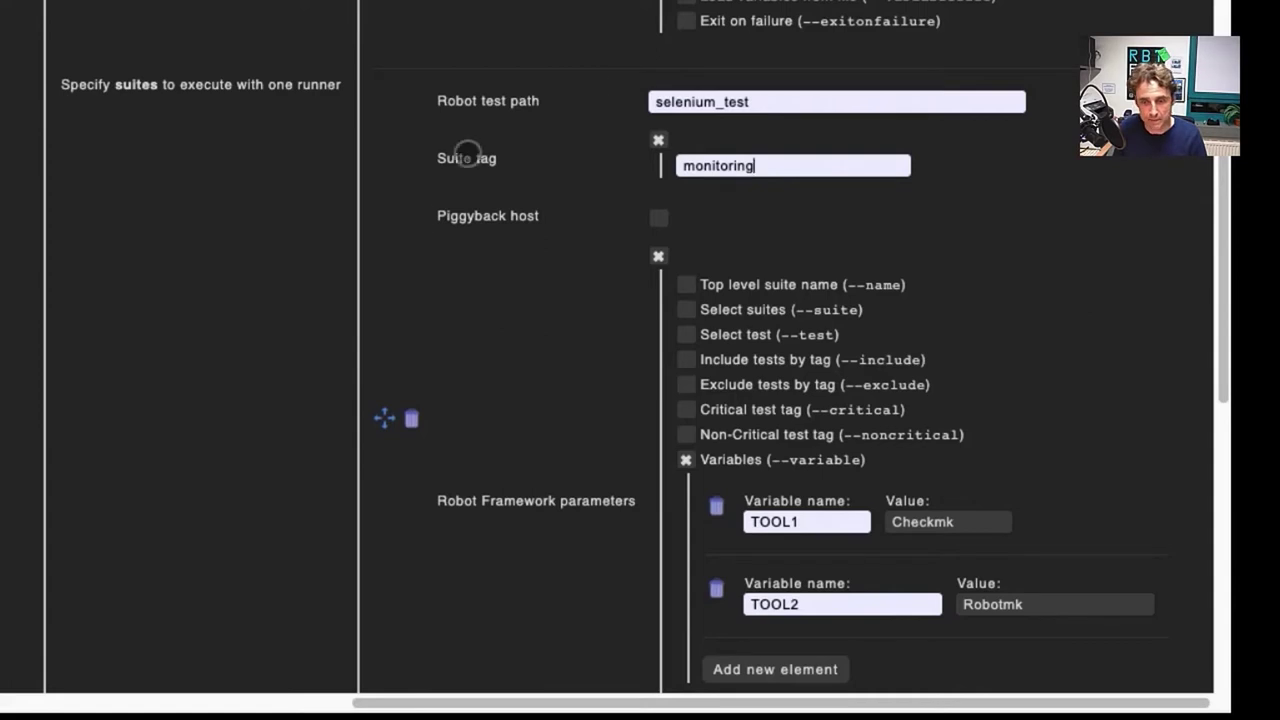
{"action": "scroll", "coordinate": [409, 203], "scroll_direction": "down", "scroll_amount": 3}
{"action": "scroll", "coordinate": [411, 195], "scroll_direction": "down", "scroll_amount": 10}
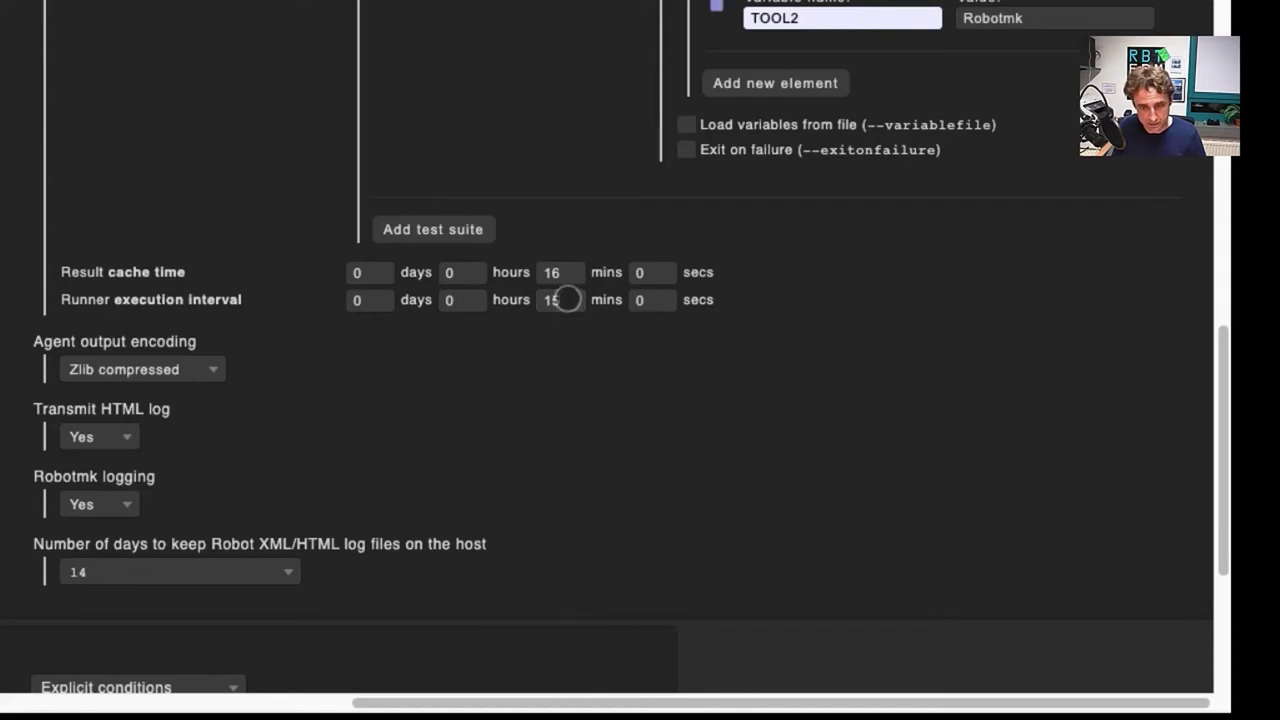
Step: Change the runner execution interval from 15 to 2 mins and the result cache time from 16 to 3 mins
{"action": "left_click", "coordinate": [566, 300]}
{"action": "key", "text": "BackSpace"}
{"action": "key", "text": "BackSpace"}
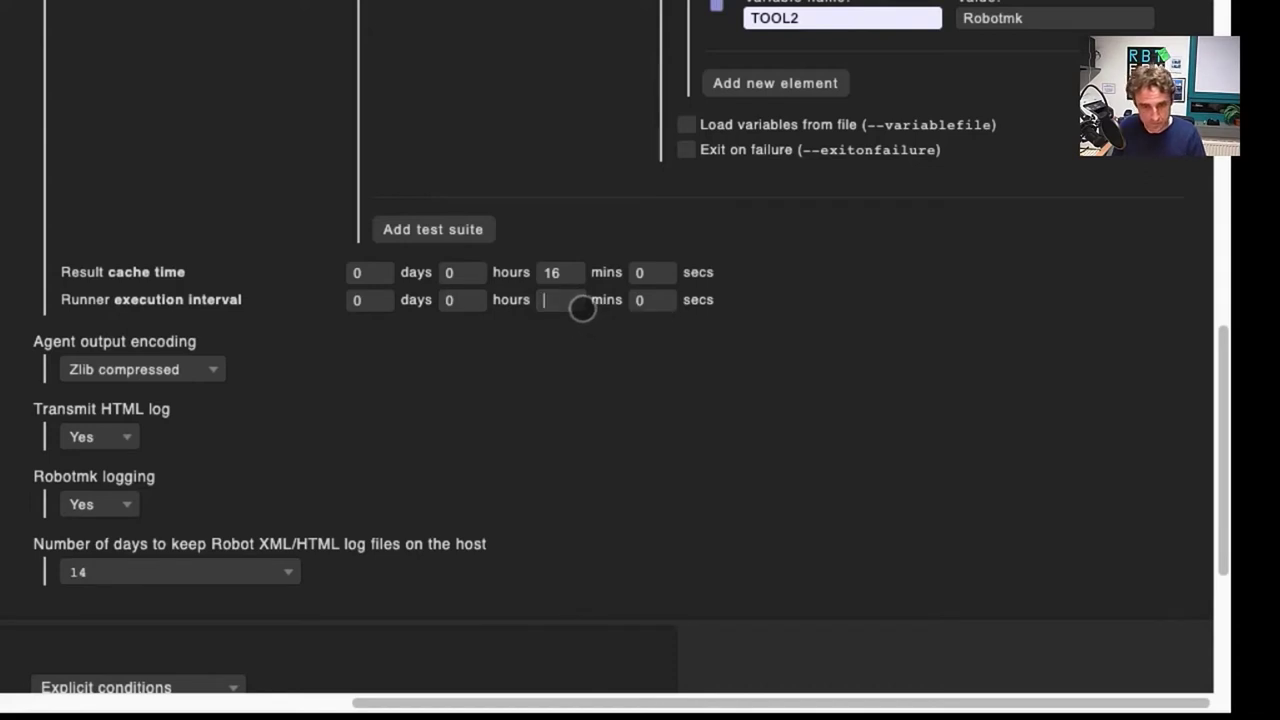
{"action": "type", "text": "2"}
{"action": "left_click", "coordinate": [566, 278]}
{"action": "key", "text": "BackSpace"}
{"action": "key", "text": "BackSpace"}
{"action": "type", "text": "3"}
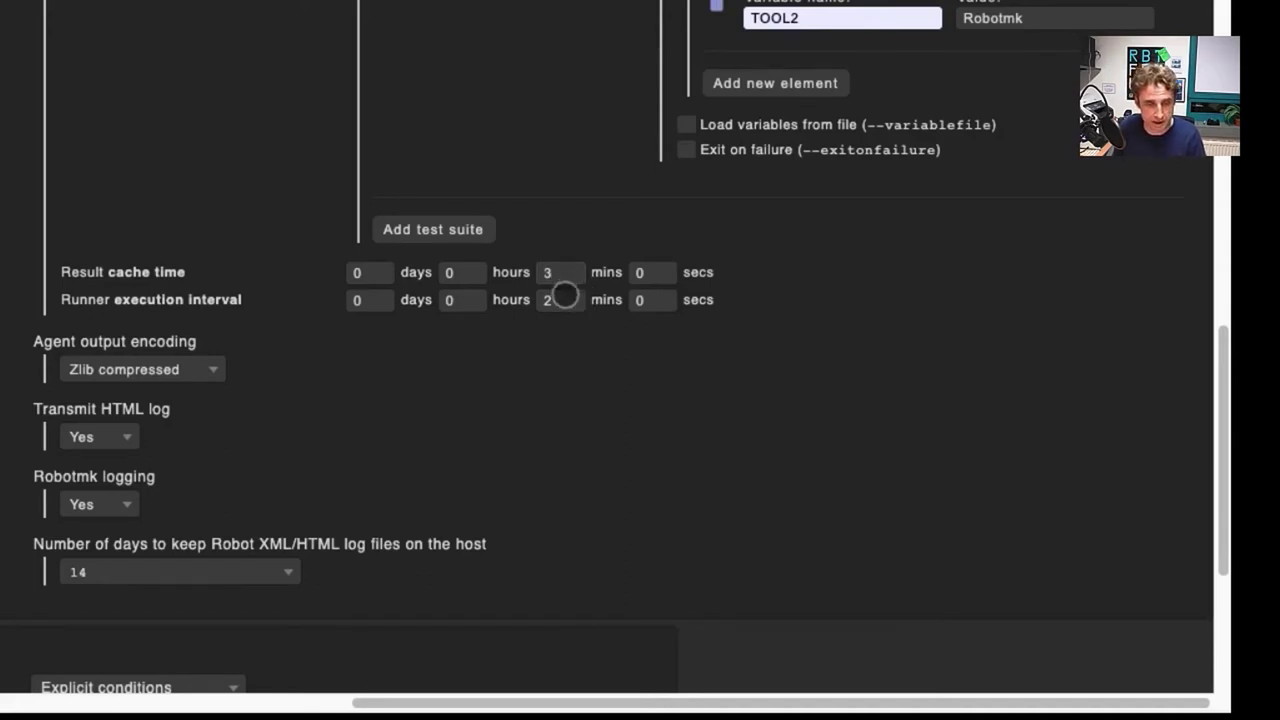
{"action": "scroll", "coordinate": [538, 330], "scroll_direction": "down", "scroll_amount": 1}
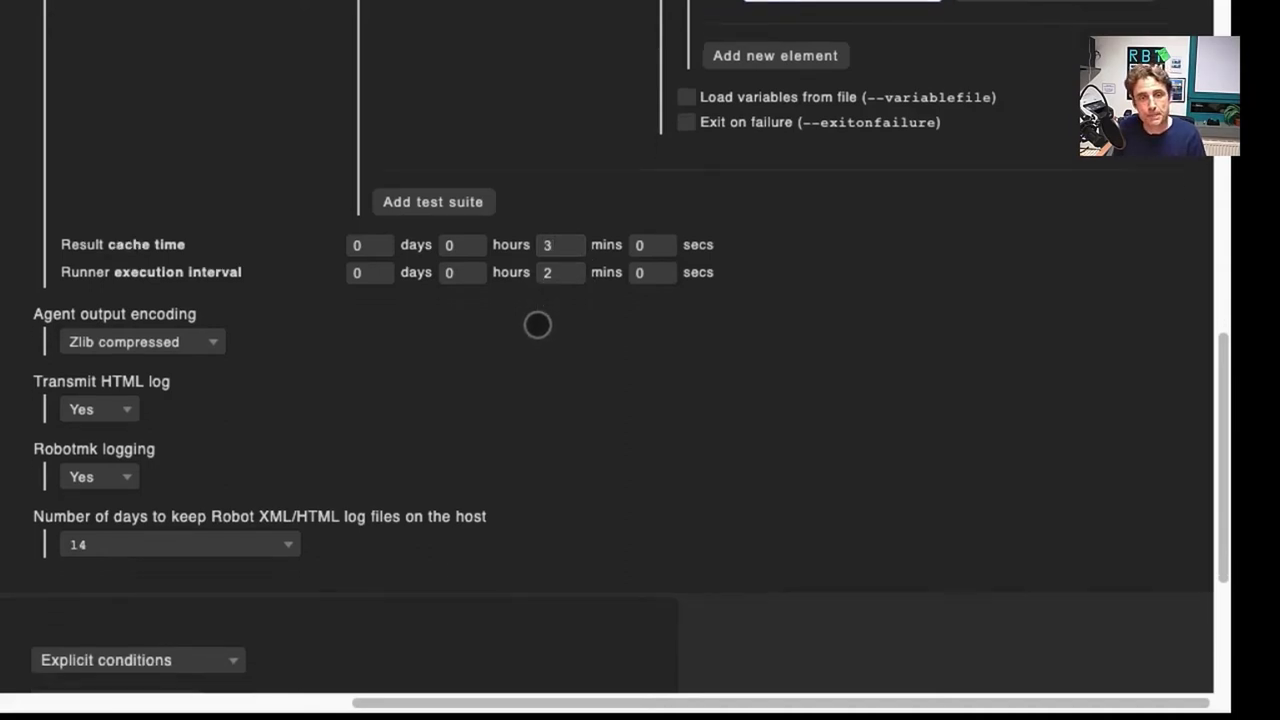
{"action": "scroll", "coordinate": [537, 323], "scroll_direction": "down", "scroll_amount": 2}
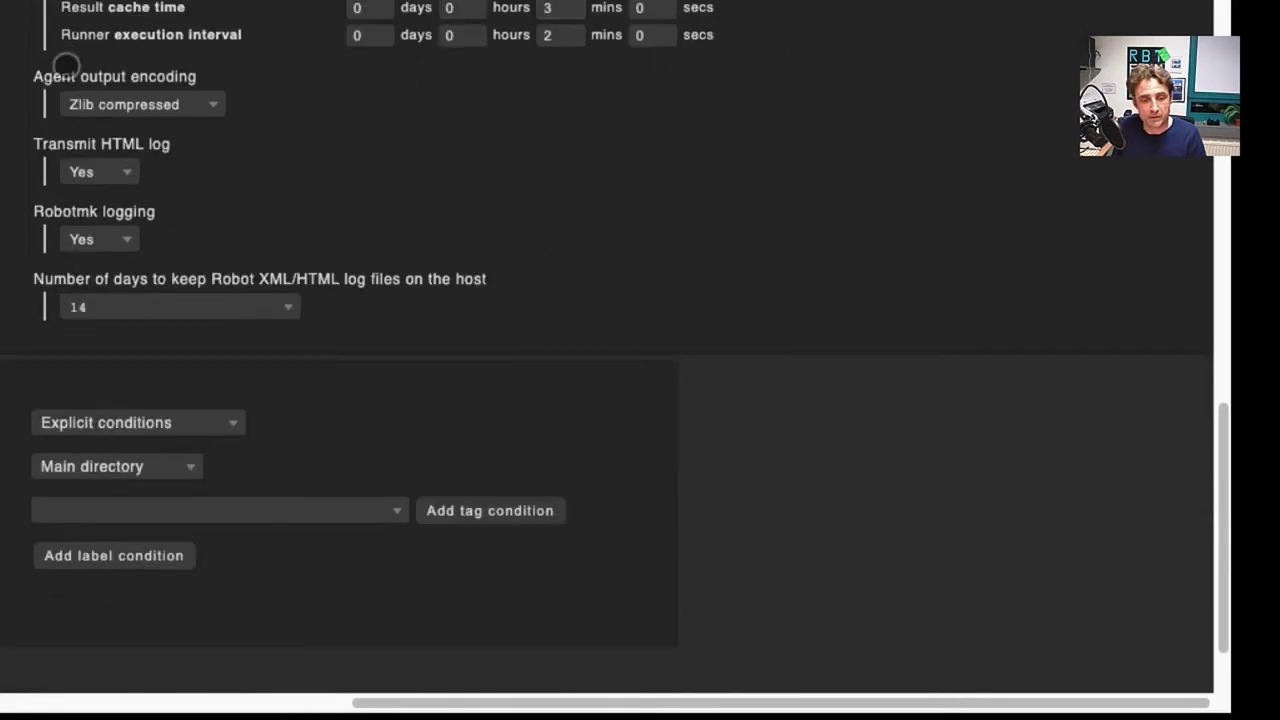
Step: Limit the rule's conditions to the explicit host win10simdows, picked from the 'win' suggestions
{"action": "scroll", "coordinate": [663, 313], "scroll_direction": "down", "scroll_amount": 1}
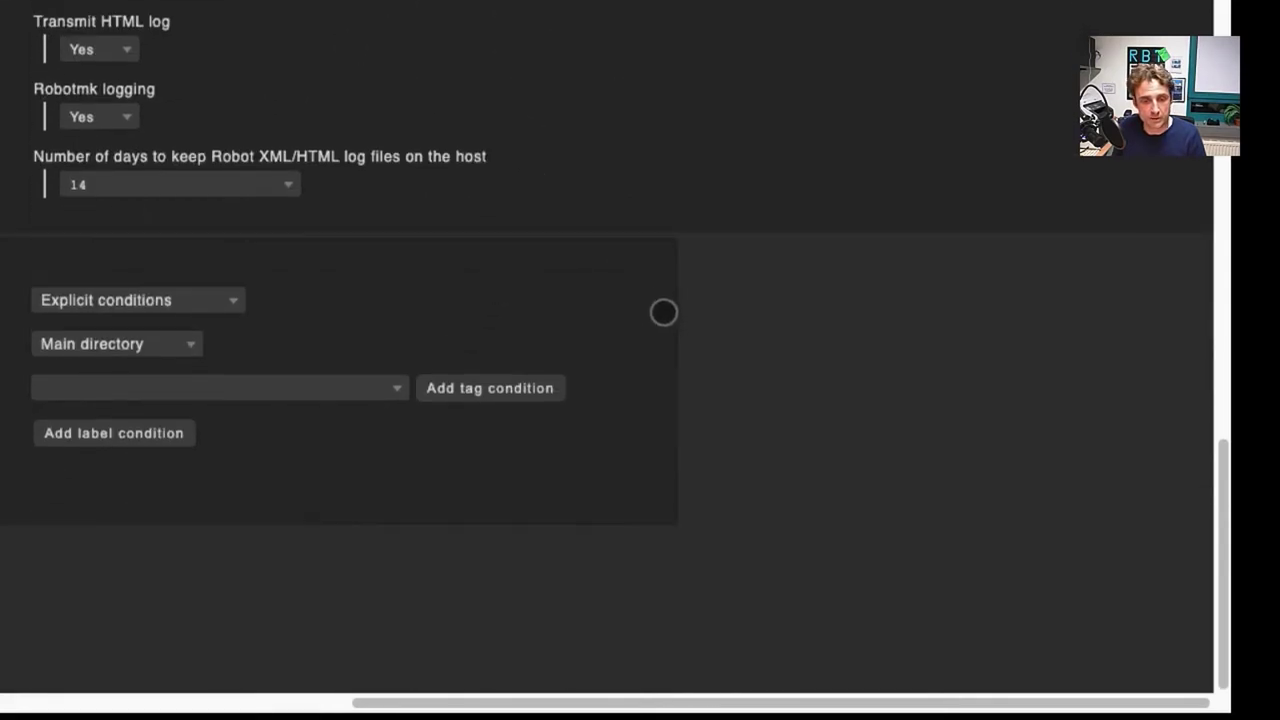
{"action": "scroll", "coordinate": [458, 702], "scroll_direction": "left", "scroll_amount": 4}
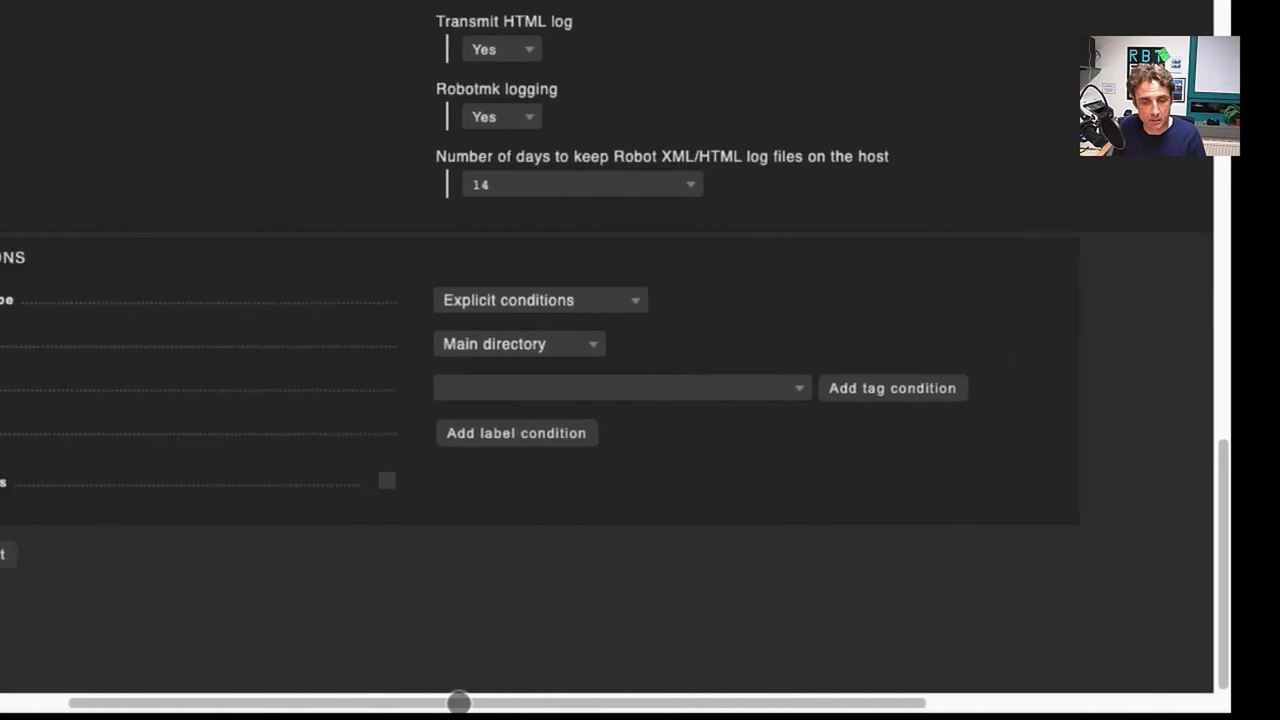
{"action": "scroll", "coordinate": [458, 702], "scroll_direction": "left", "scroll_amount": 1}
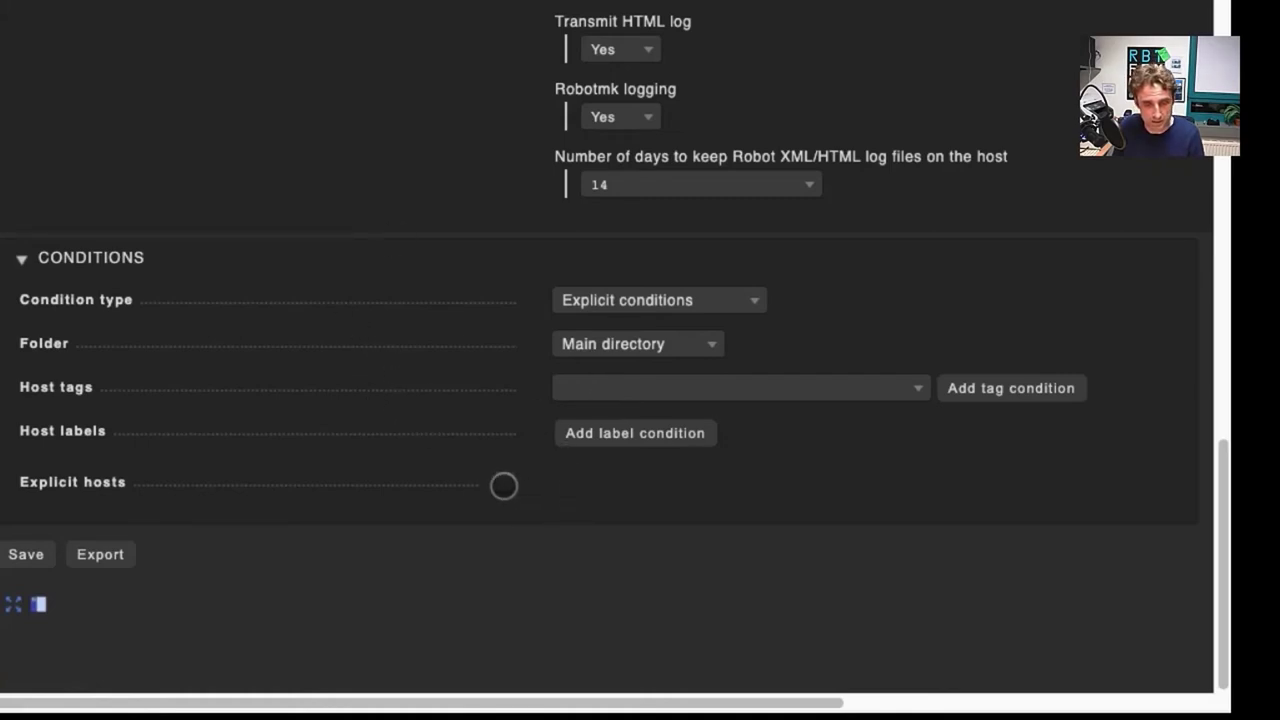
{"action": "left_click", "coordinate": [504, 483]}
{"action": "type", "text": "win"}
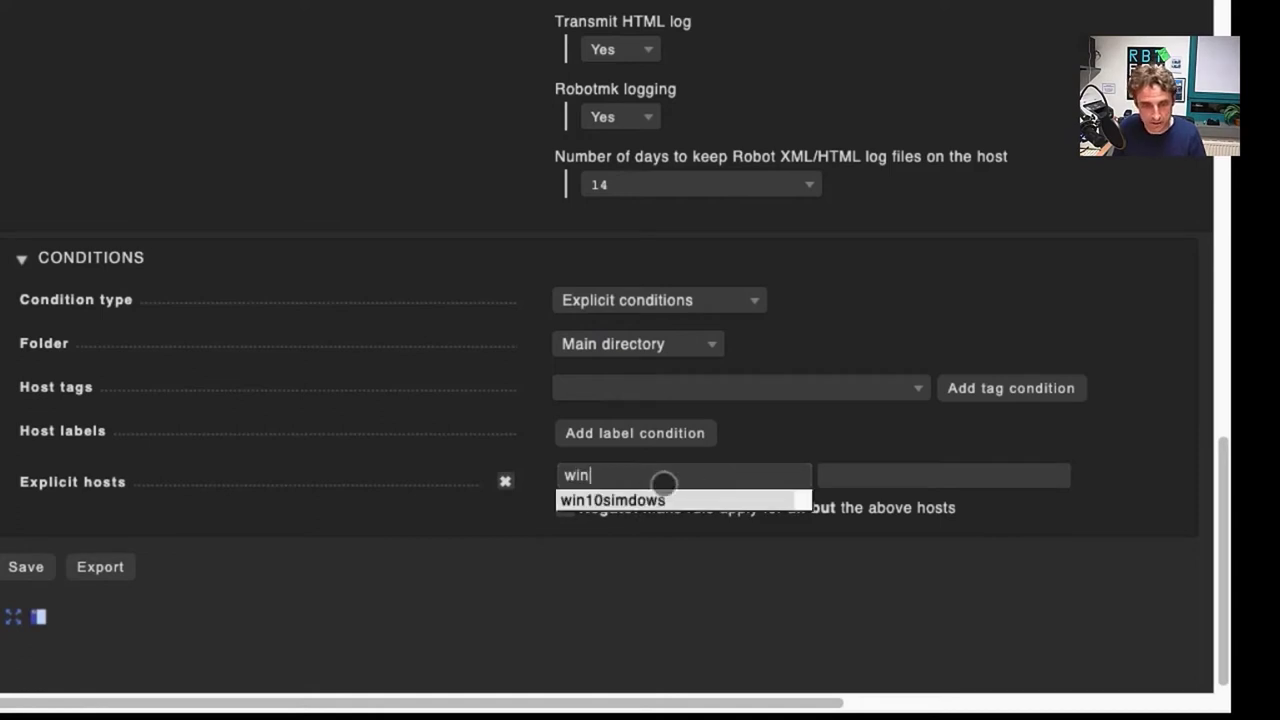
{"action": "left_click", "coordinate": [640, 497]}
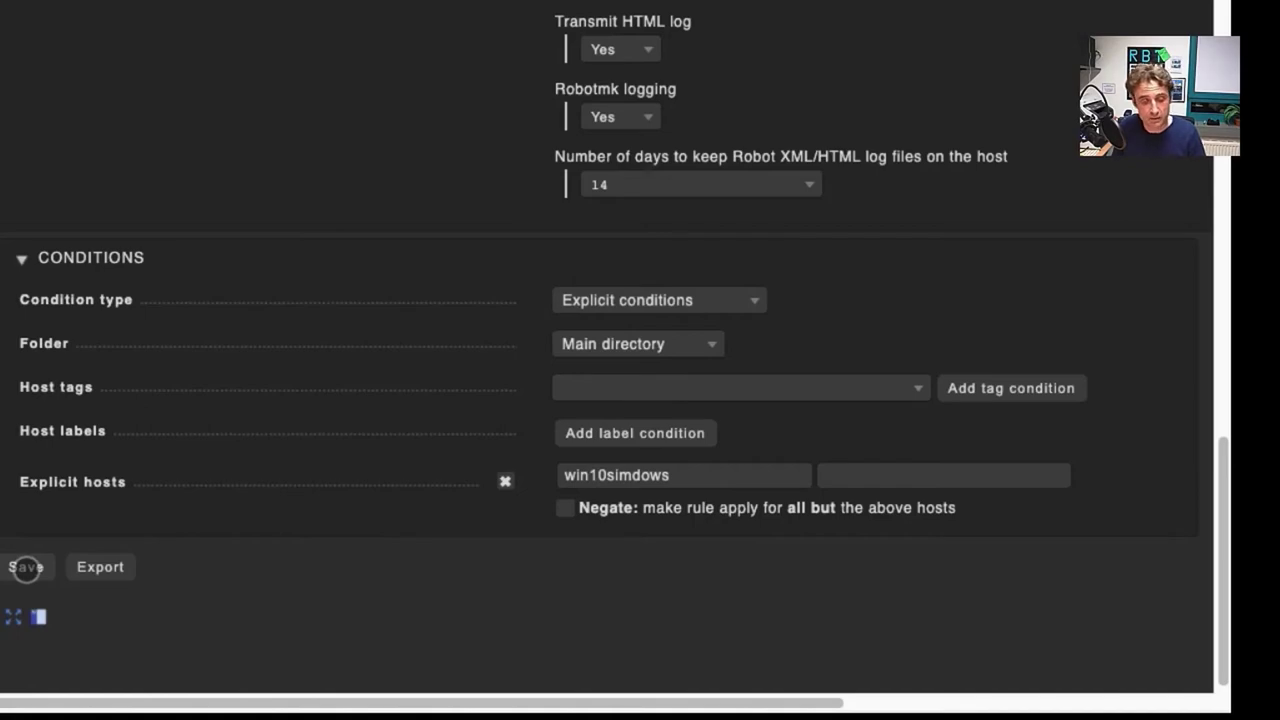
Step: Save the Robotmk rule and review it in the rules list
{"action": "left_click", "coordinate": [26, 567]}
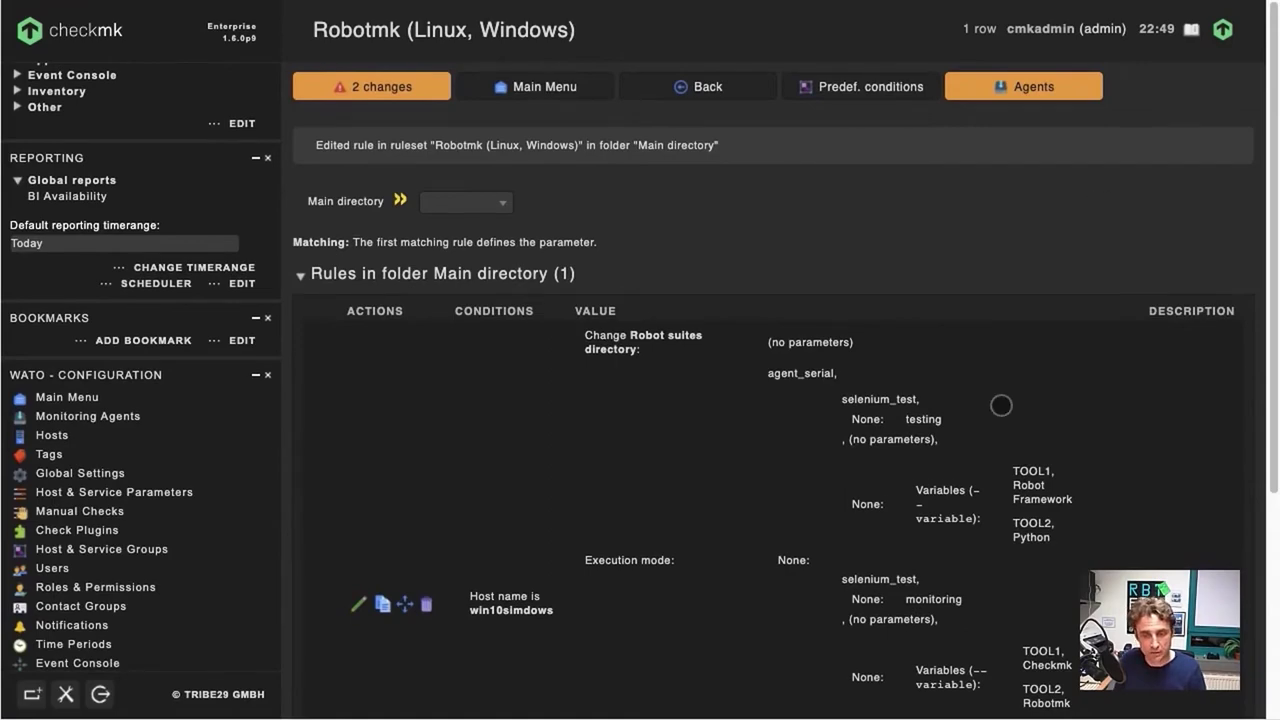
{"action": "scroll", "coordinate": [998, 389], "scroll_direction": "down", "scroll_amount": 4}
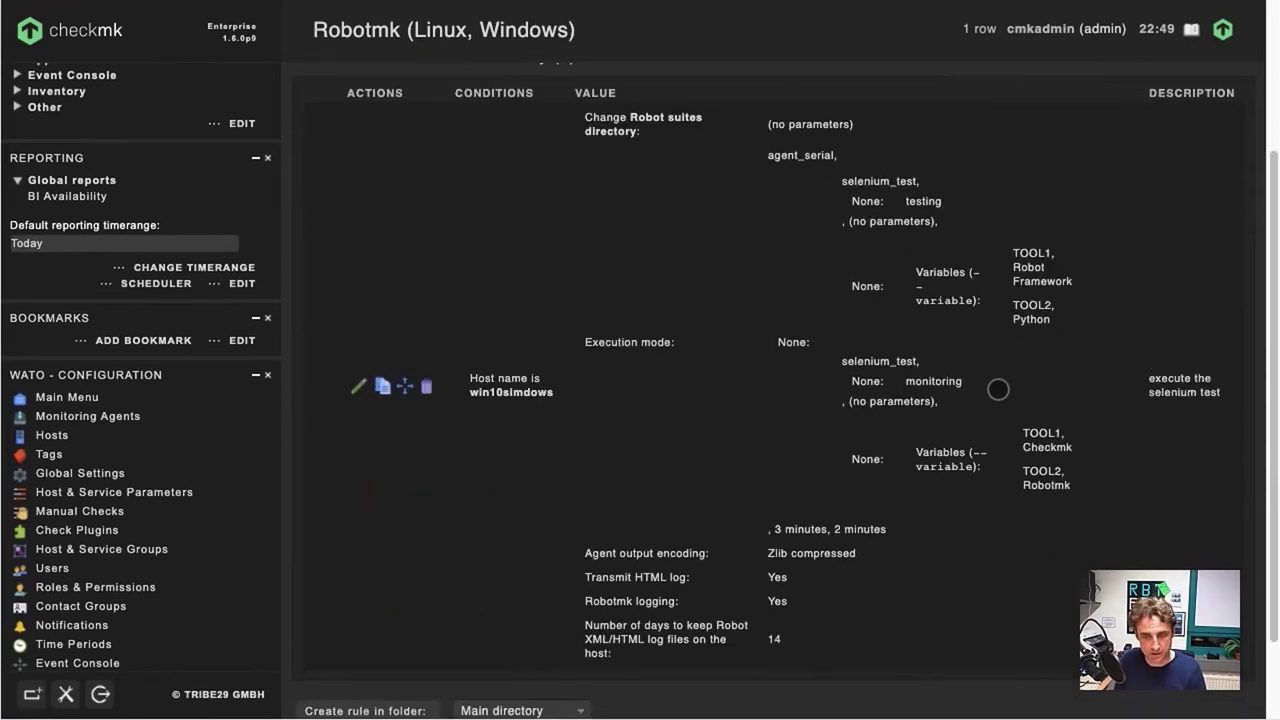
{"action": "scroll", "coordinate": [998, 389], "scroll_direction": "up", "scroll_amount": 4}
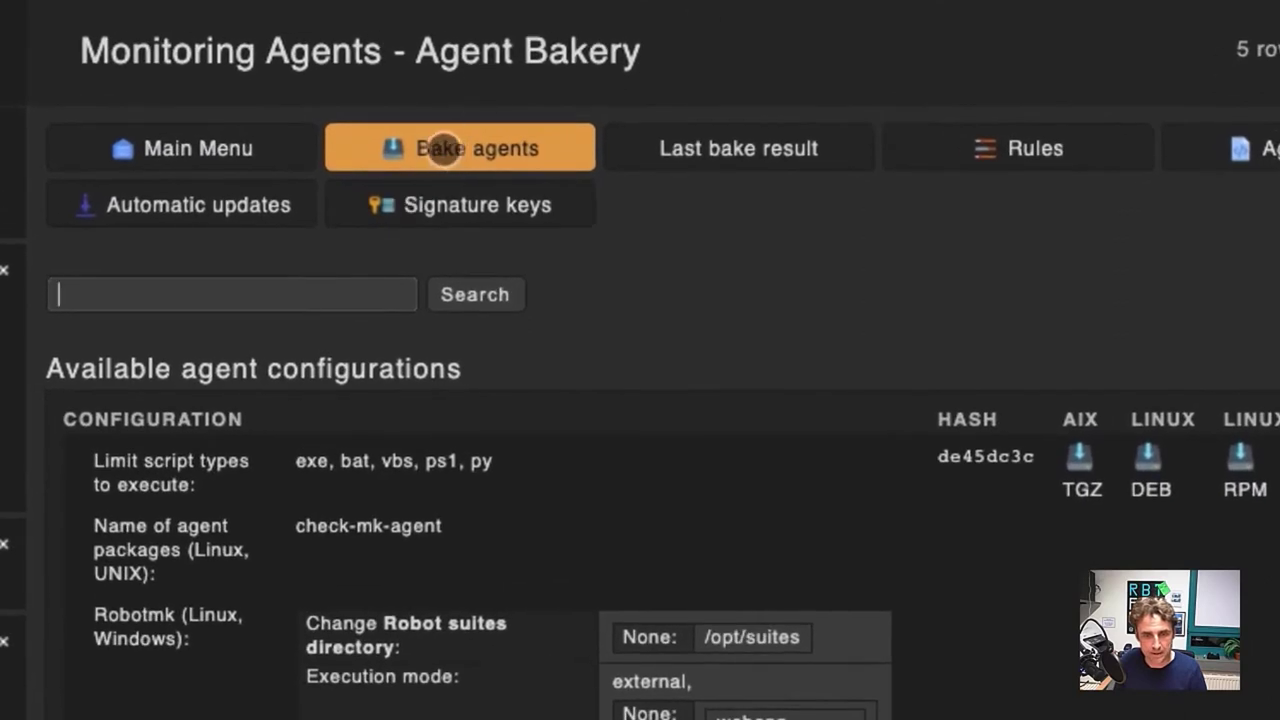
Step: Bake the agent packages, then check the HOSTS column and Robotmk configuration
{"action": "left_click", "coordinate": [441, 148]}
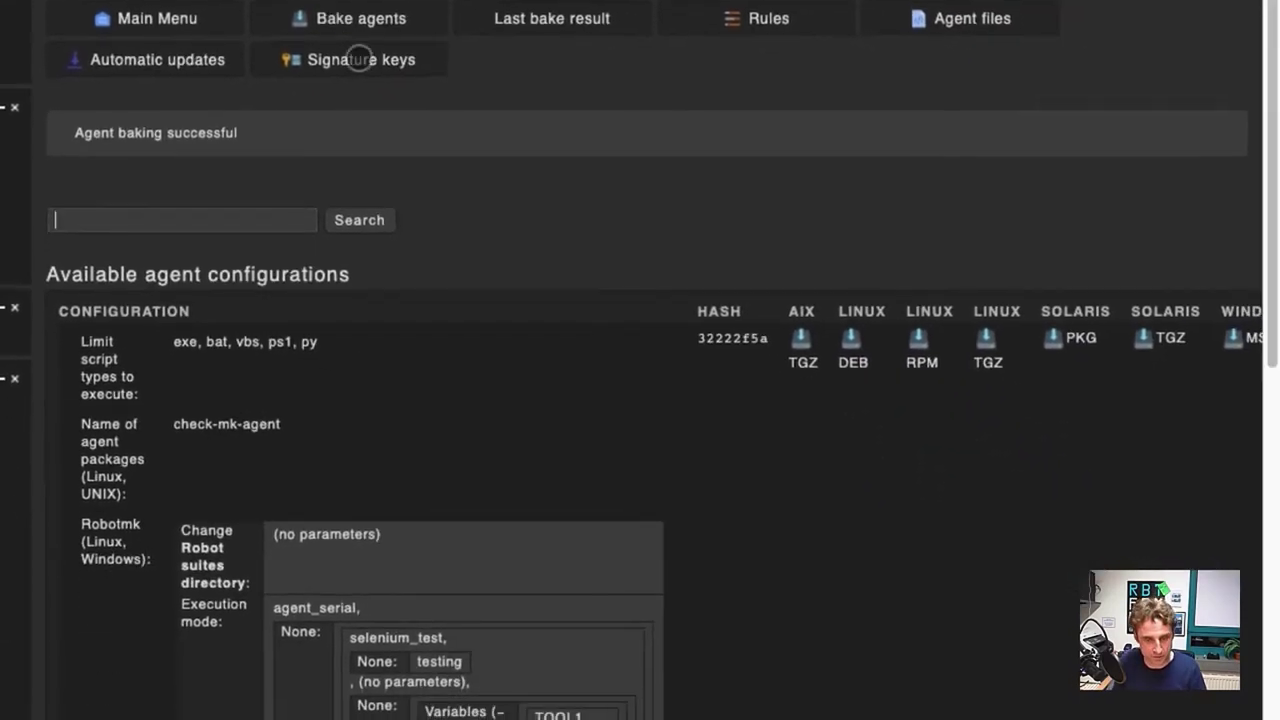
{"action": "scroll", "coordinate": [611, 325], "scroll_direction": "right", "scroll_amount": 5}
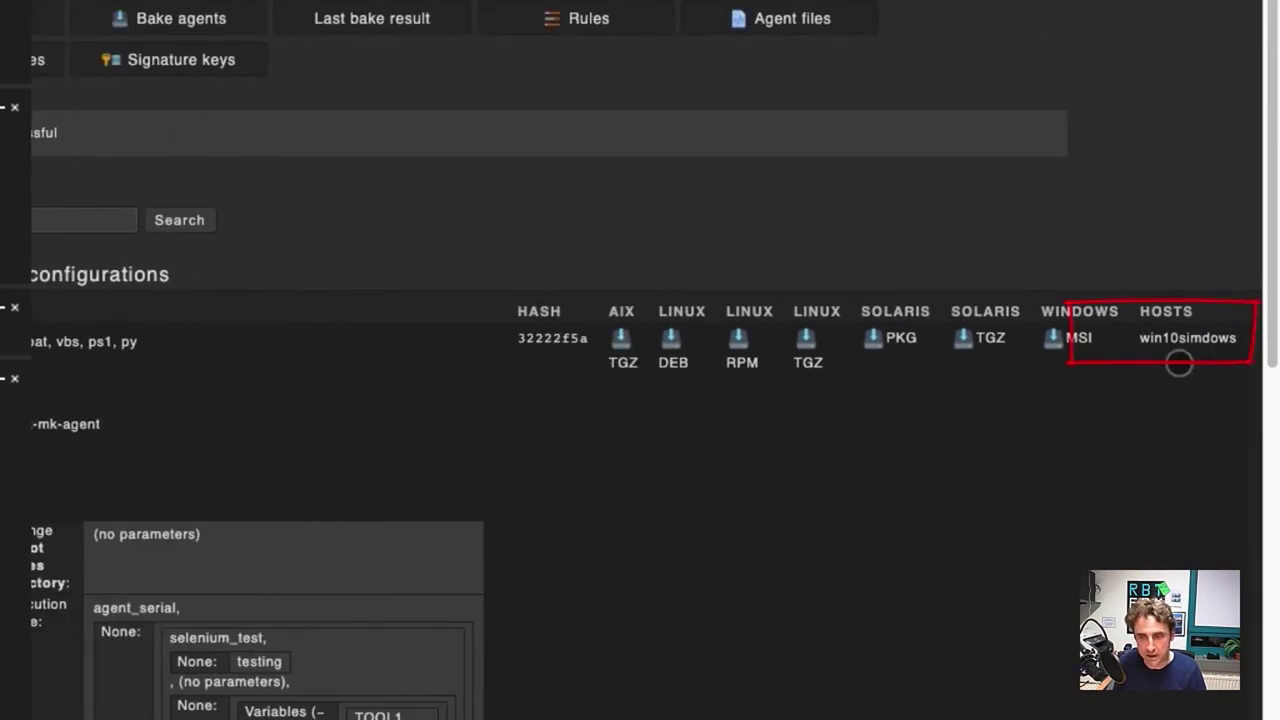
{"action": "scroll", "coordinate": [640, 400], "scroll_direction": "left", "scroll_amount": 5}
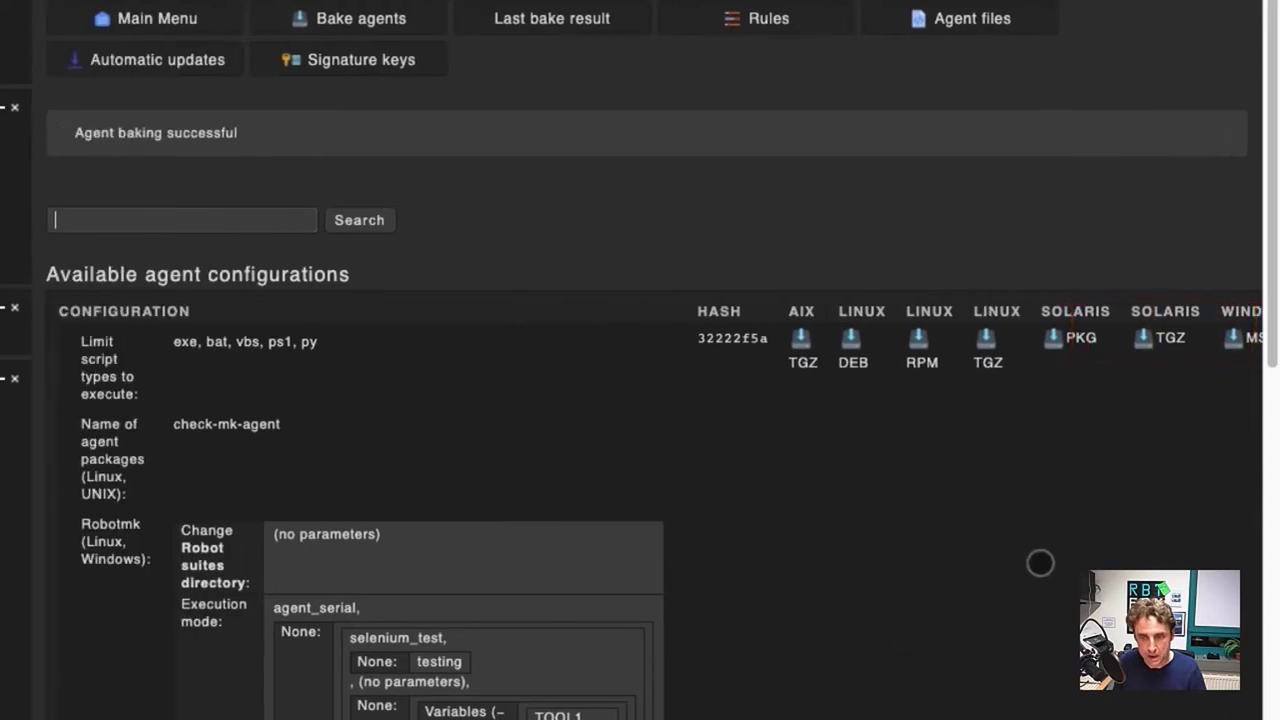
{"action": "scroll", "coordinate": [1040, 563], "scroll_direction": "down", "scroll_amount": 4}
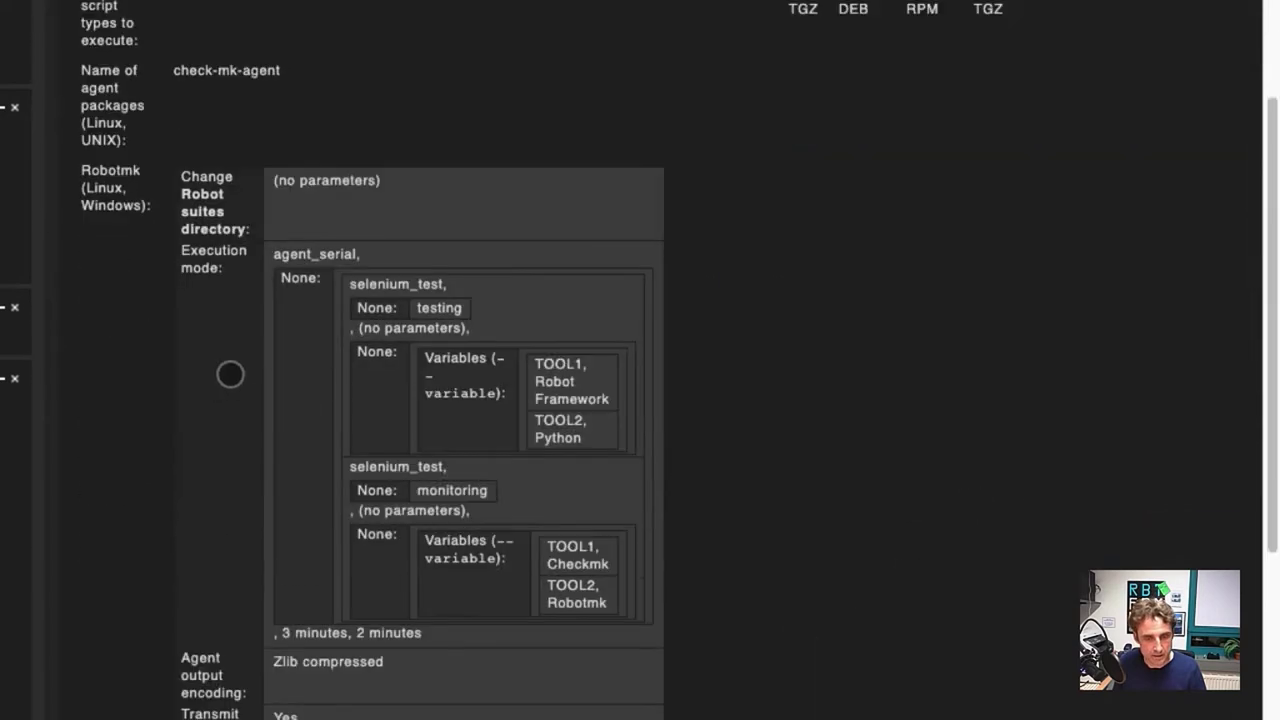
{"action": "scroll", "coordinate": [710, 425], "scroll_direction": "down", "scroll_amount": 2}
{"action": "scroll", "coordinate": [711, 424], "scroll_direction": "down", "scroll_amount": 2}
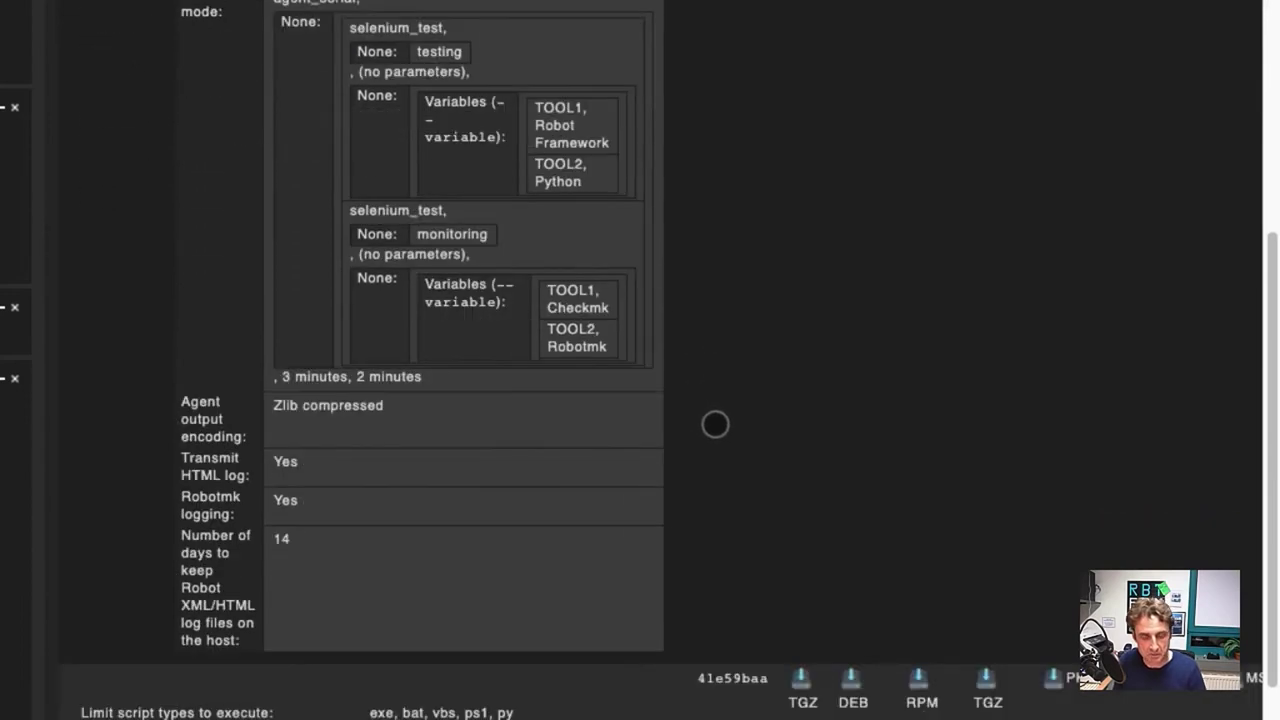
{"action": "scroll", "coordinate": [600, 452], "scroll_direction": "up", "scroll_amount": 1}
{"action": "scroll", "coordinate": [600, 452], "scroll_direction": "up", "scroll_amount": 6}
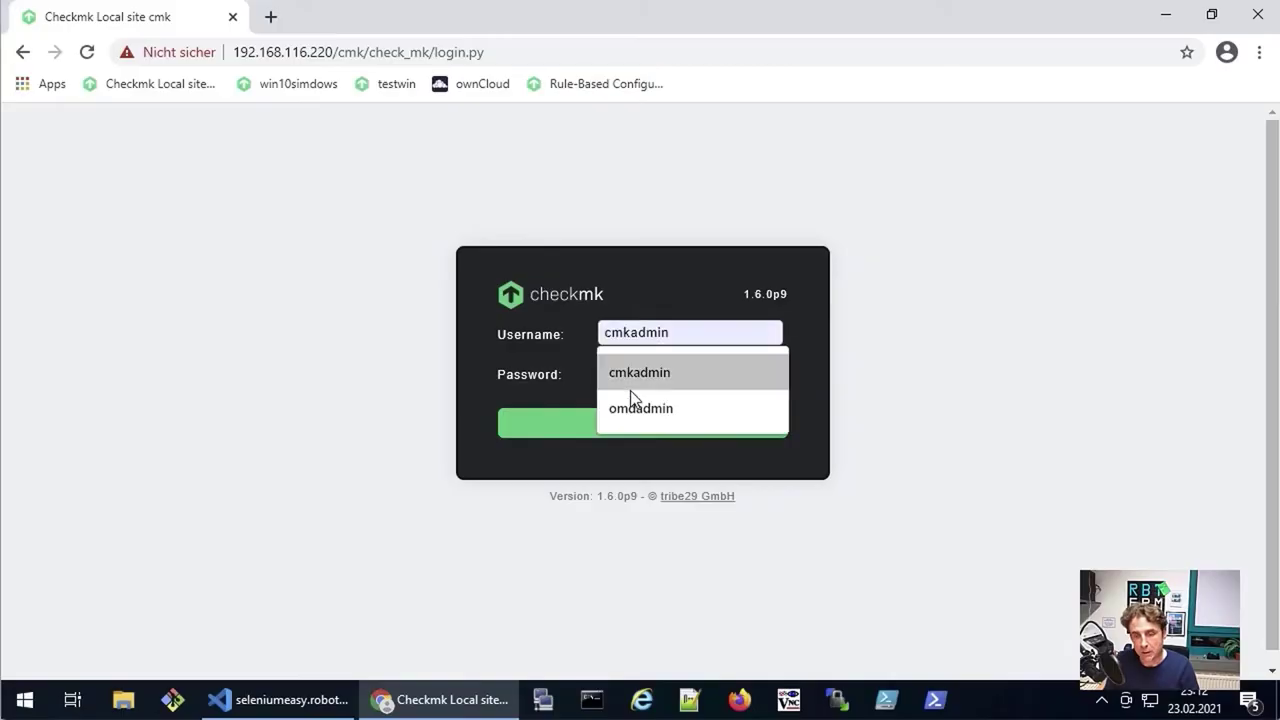
Step: Log in with the saved admin username and the site password
{"action": "left_click", "coordinate": [633, 373]}
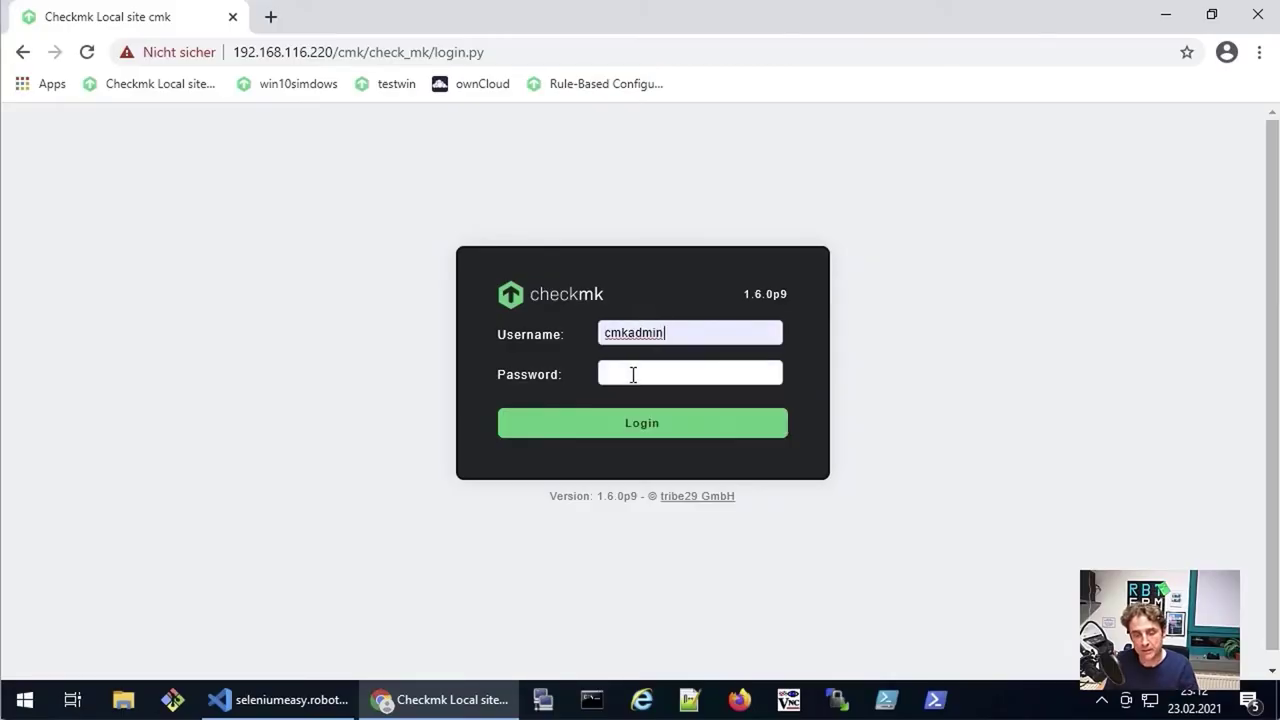
{"action": "left_click", "coordinate": [631, 371]}
{"action": "type", "text": "cmk"}
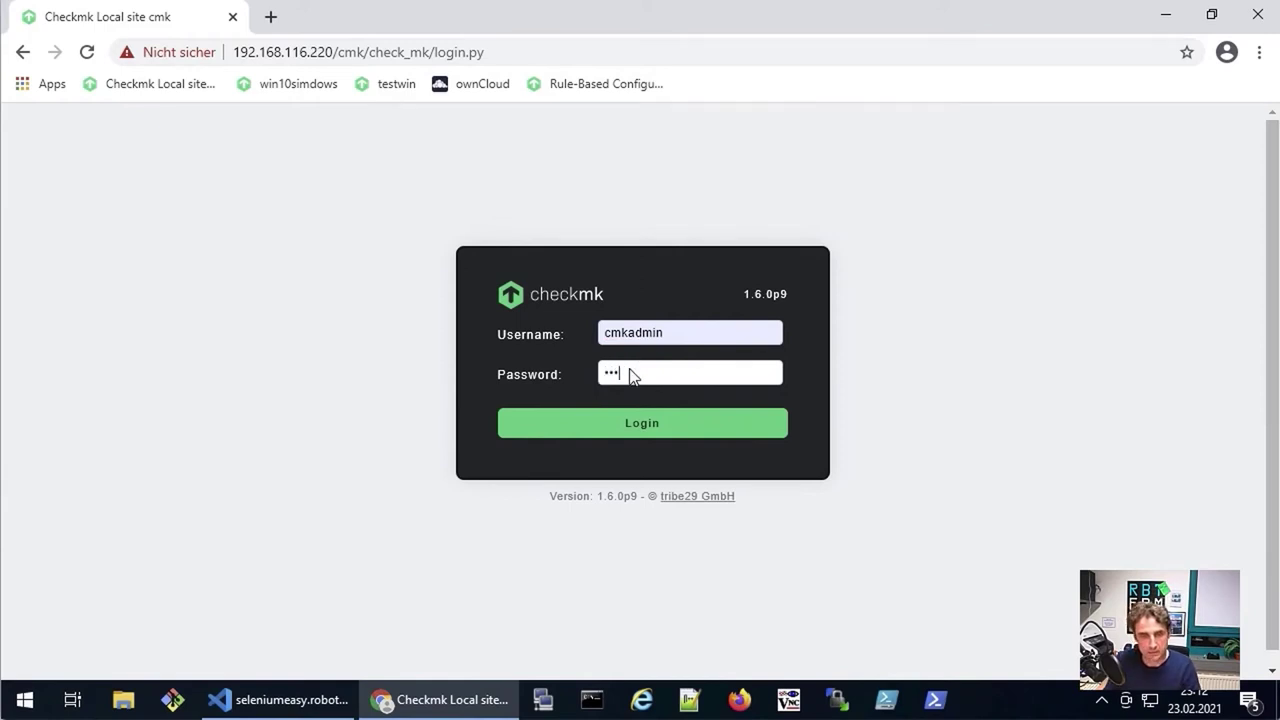
{"action": "key", "text": "Return"}
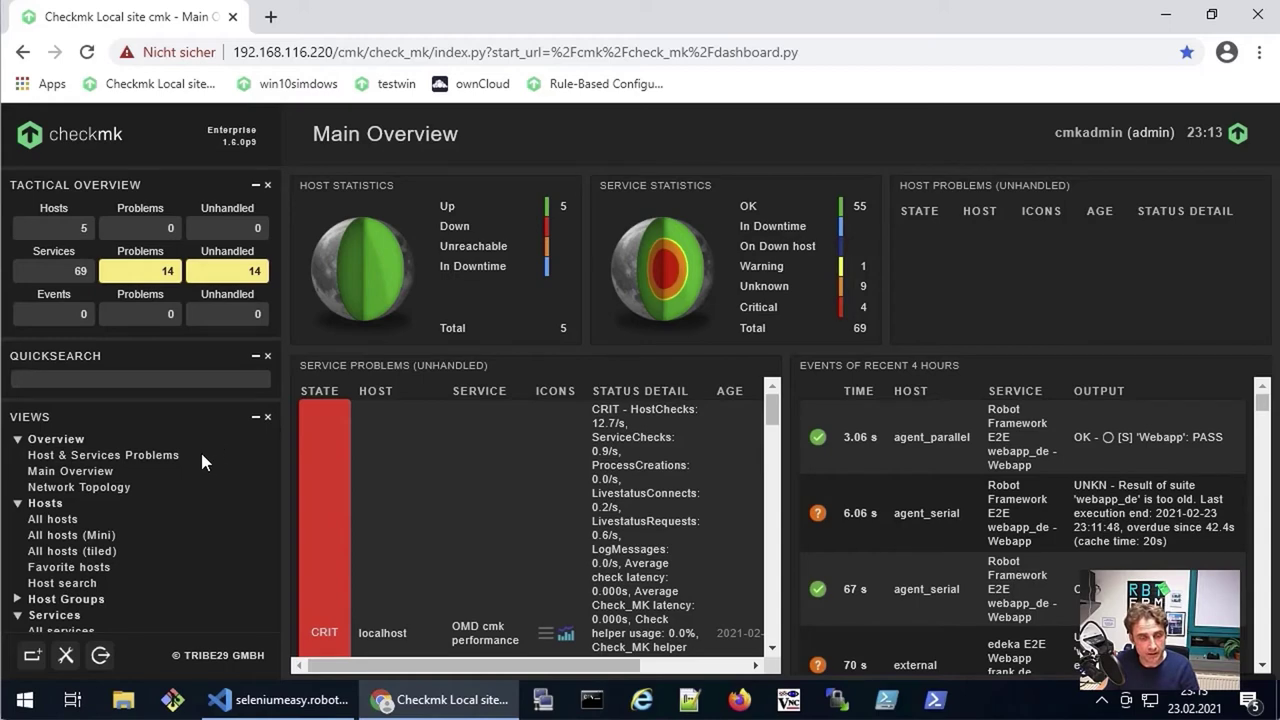
Step: Open the Agent Bakery page from the WATO Monitoring Agents menu
{"action": "scroll", "coordinate": [165, 433], "scroll_direction": "down", "scroll_amount": 1}
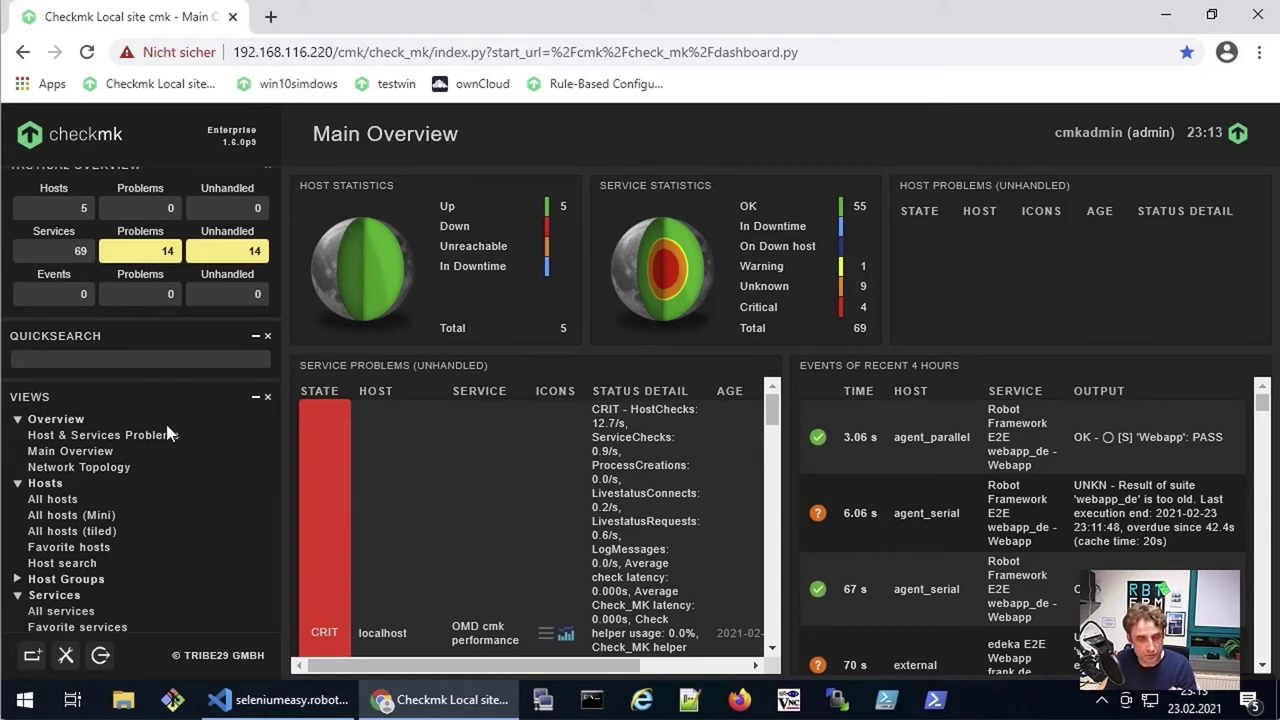
{"action": "scroll", "coordinate": [167, 433], "scroll_direction": "down", "scroll_amount": 5}
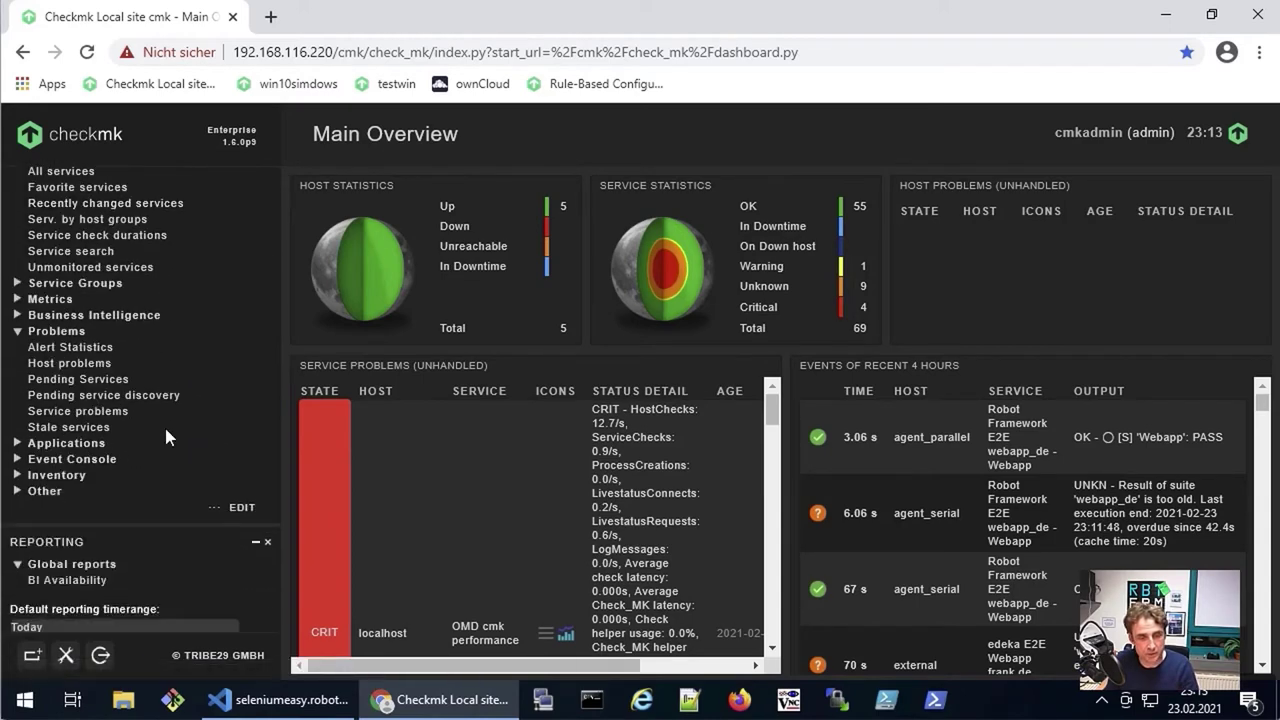
{"action": "scroll", "coordinate": [165, 432], "scroll_direction": "down", "scroll_amount": 3}
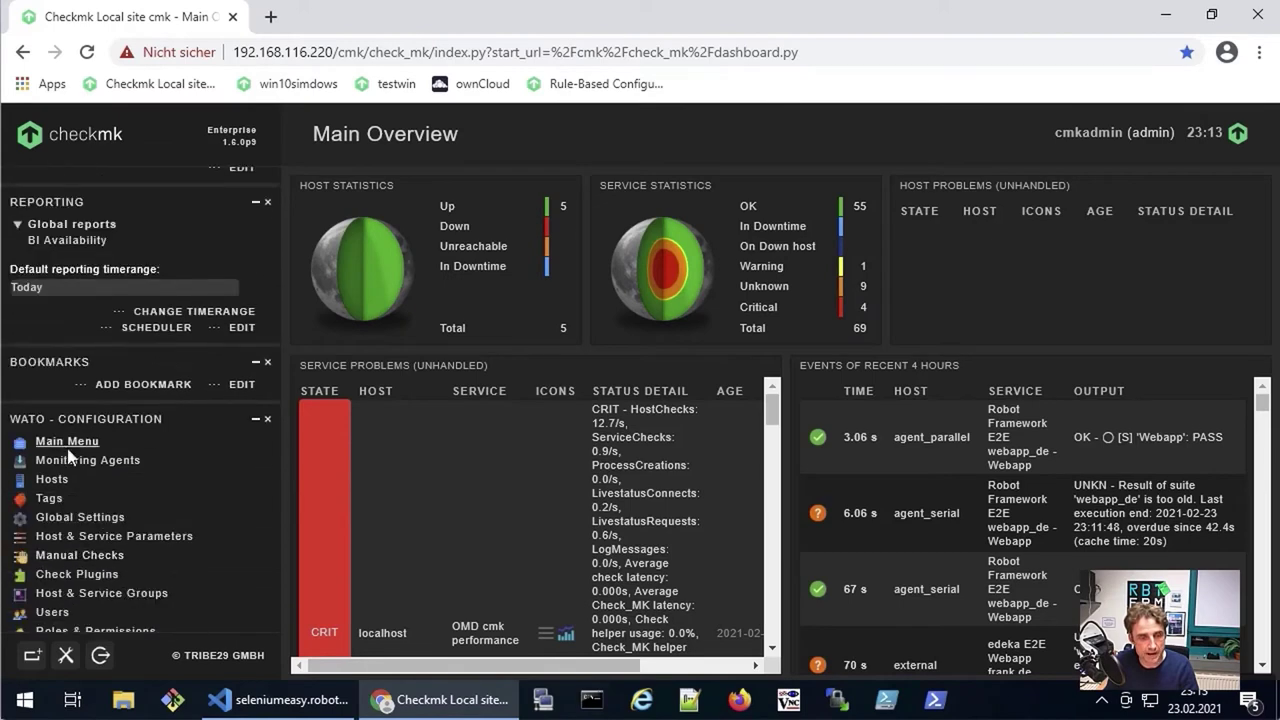
{"action": "left_click", "coordinate": [72, 462]}
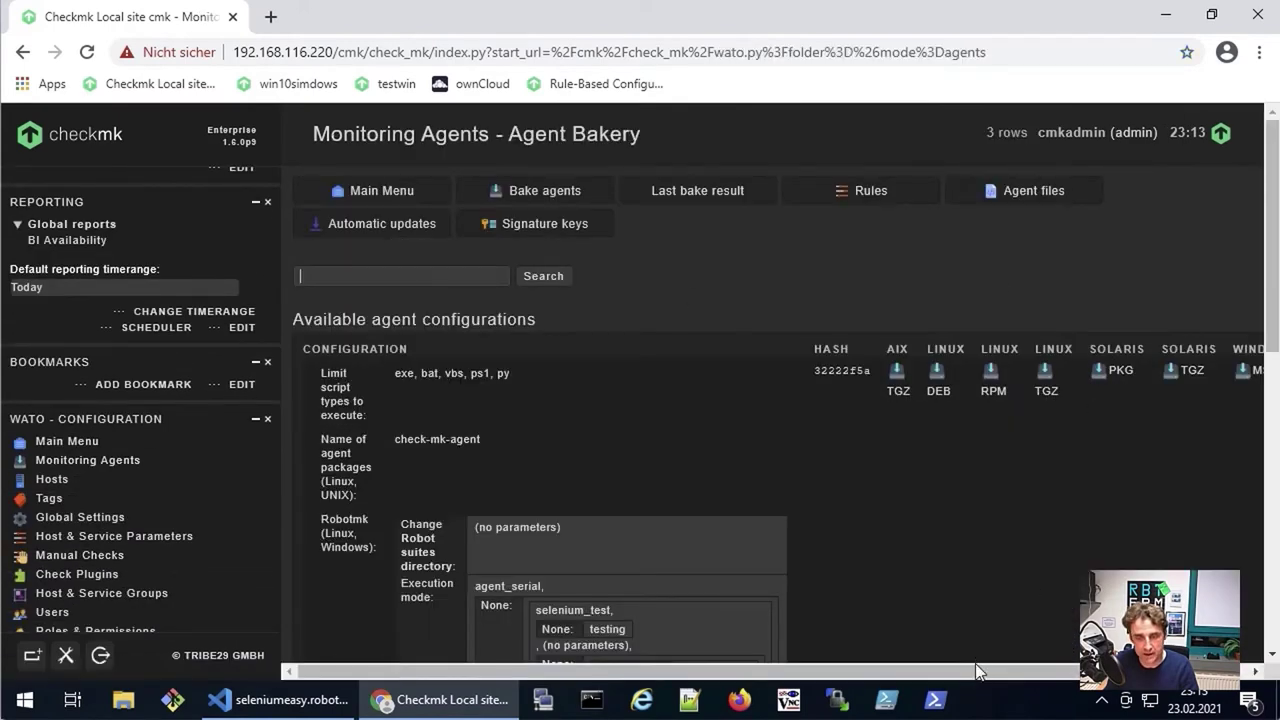
Step: Download the win10simdows Windows MSI agent package and launch the installer
{"action": "scroll", "coordinate": [975, 663], "scroll_direction": "right", "scroll_amount": 1}
{"action": "scroll", "coordinate": [975, 663], "scroll_direction": "right", "scroll_amount": 2}
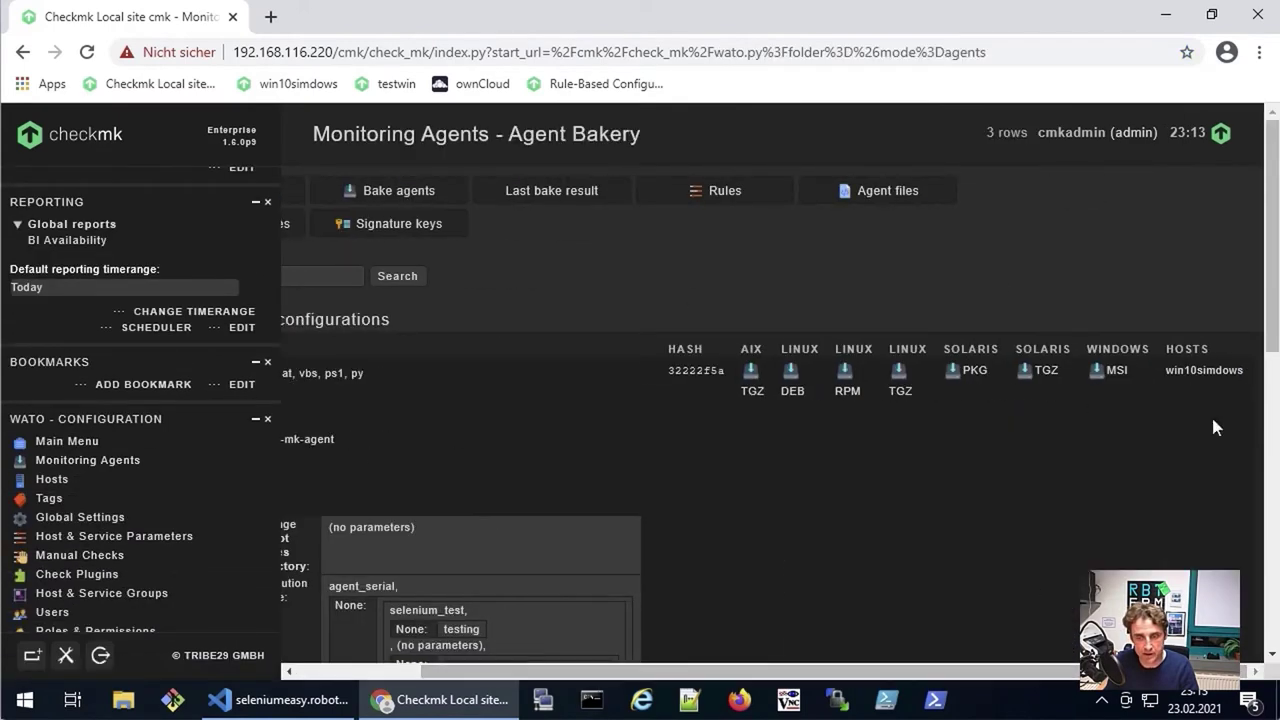
{"action": "left_click", "coordinate": [1117, 371]}
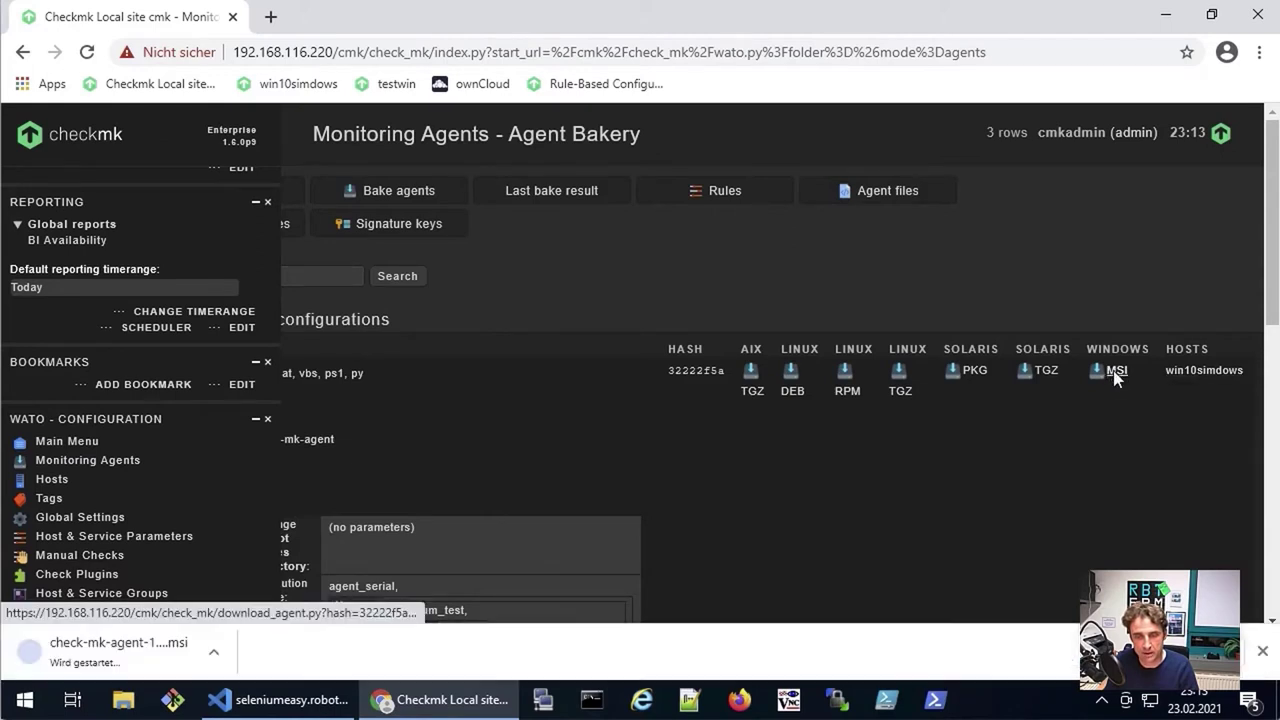
{"action": "left_click", "coordinate": [122, 654]}
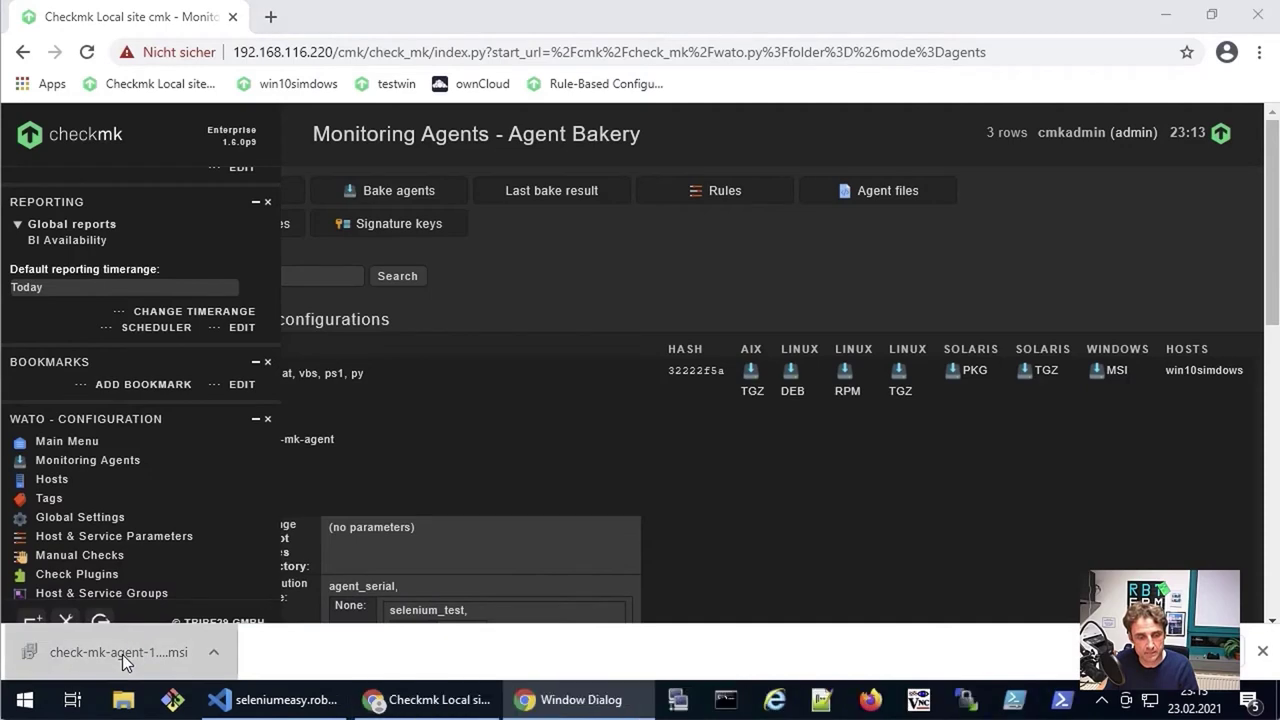
Step: Run the installer past the SmartScreen warning and accept the licence agreement
{"action": "left_click", "coordinate": [478, 246]}
{"action": "left_click", "coordinate": [621, 528]}
{"action": "left_click", "coordinate": [743, 505]}
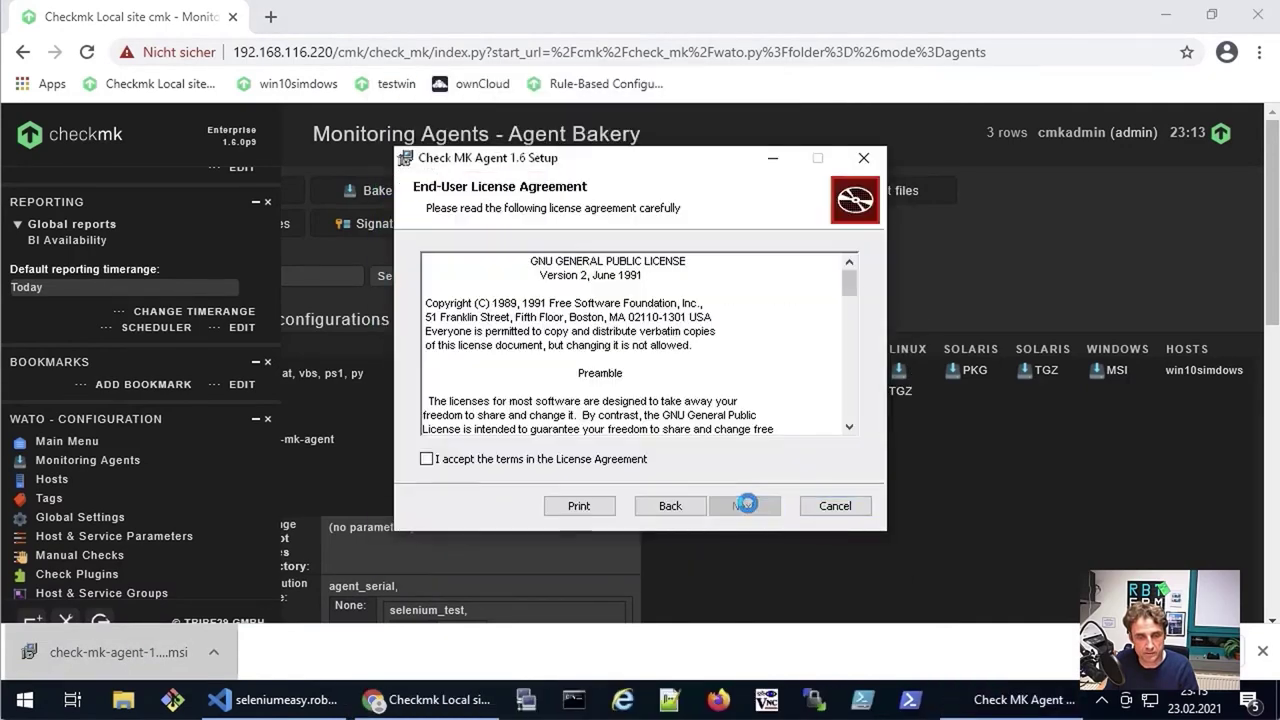
{"action": "left_click", "coordinate": [560, 460]}
{"action": "left_click", "coordinate": [743, 505]}
Step: Install to the default folder with admin permission, finish the wizard, and bring up File Explorer
{"action": "left_click", "coordinate": [743, 506]}
{"action": "left_click", "coordinate": [744, 507]}
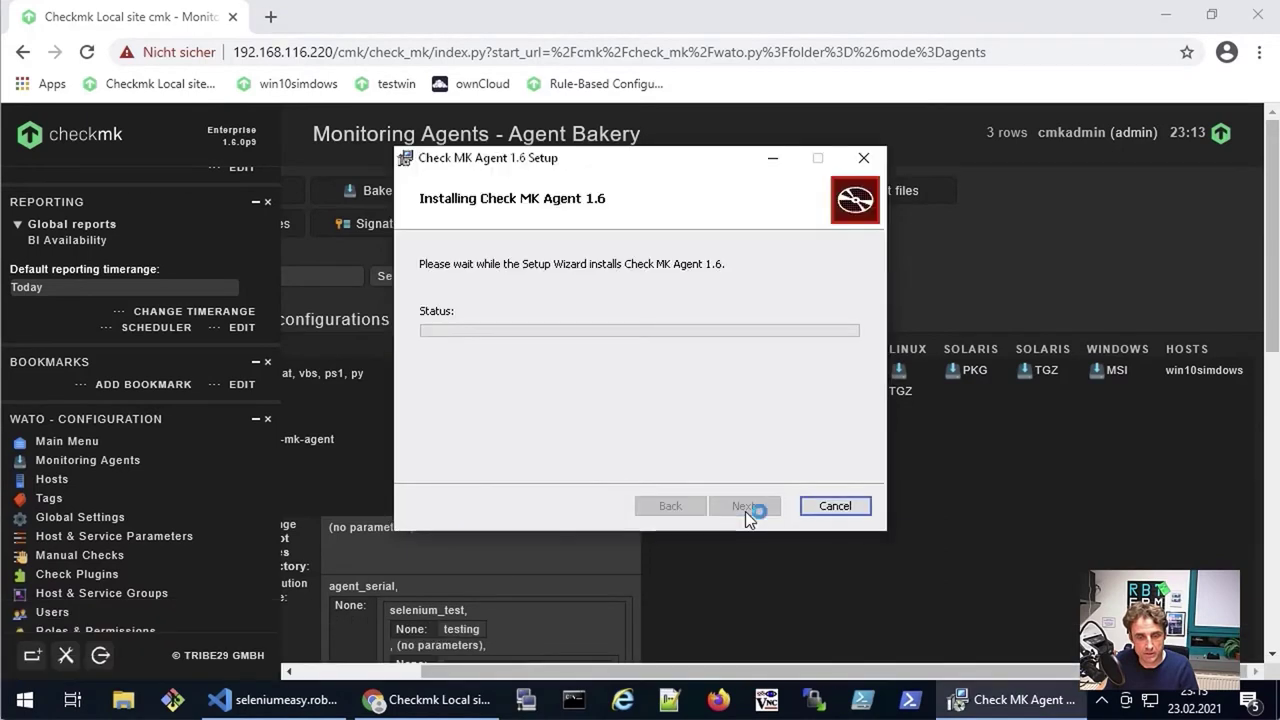
{"action": "left_click", "coordinate": [533, 500]}
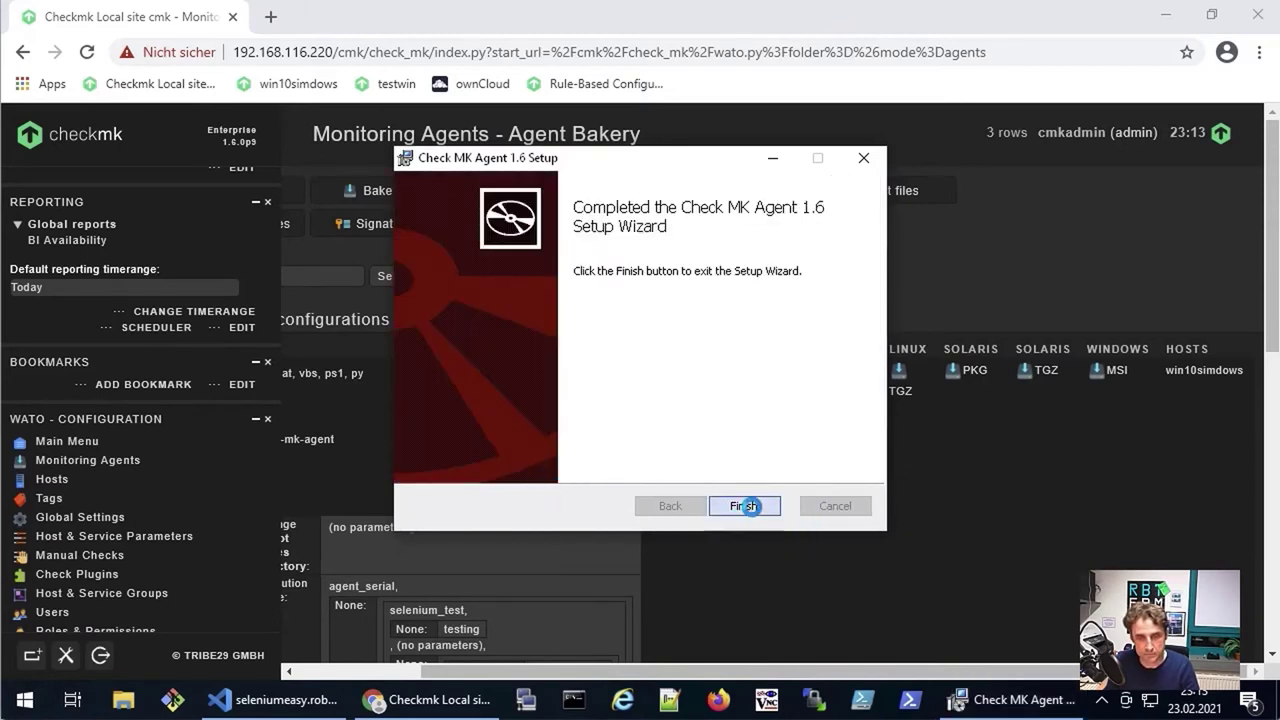
{"action": "left_click", "coordinate": [749, 506]}
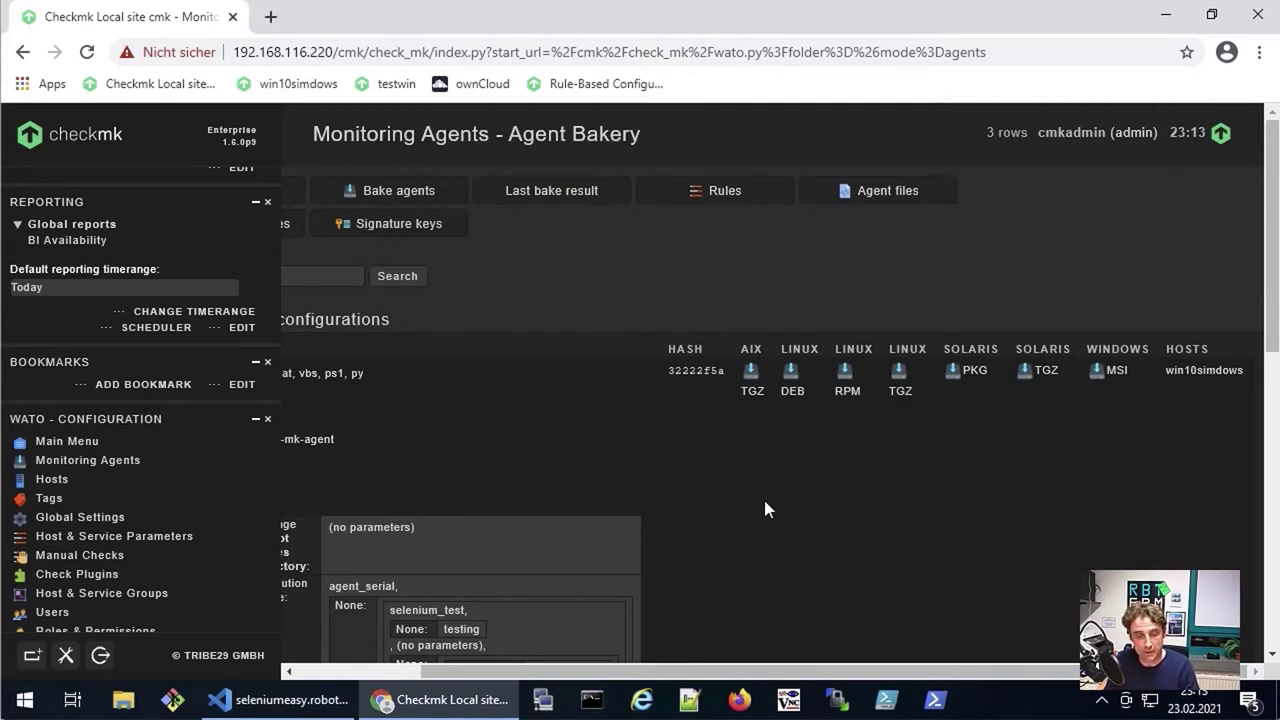
{"action": "left_click", "coordinate": [123, 700]}
Step: Maximize Explorer, go to the agent's config folder, and bring up robotmk.yml's options
{"action": "double_click", "coordinate": [1076, 58]}
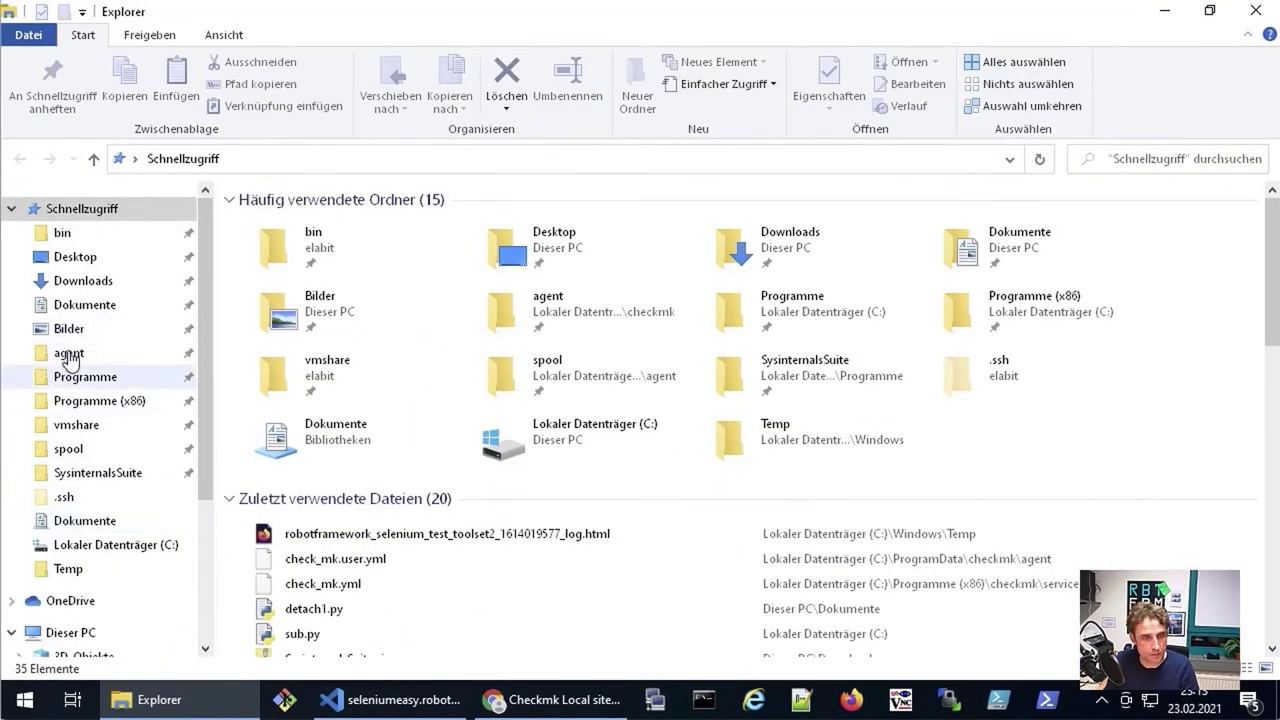
{"action": "left_click", "coordinate": [69, 355]}
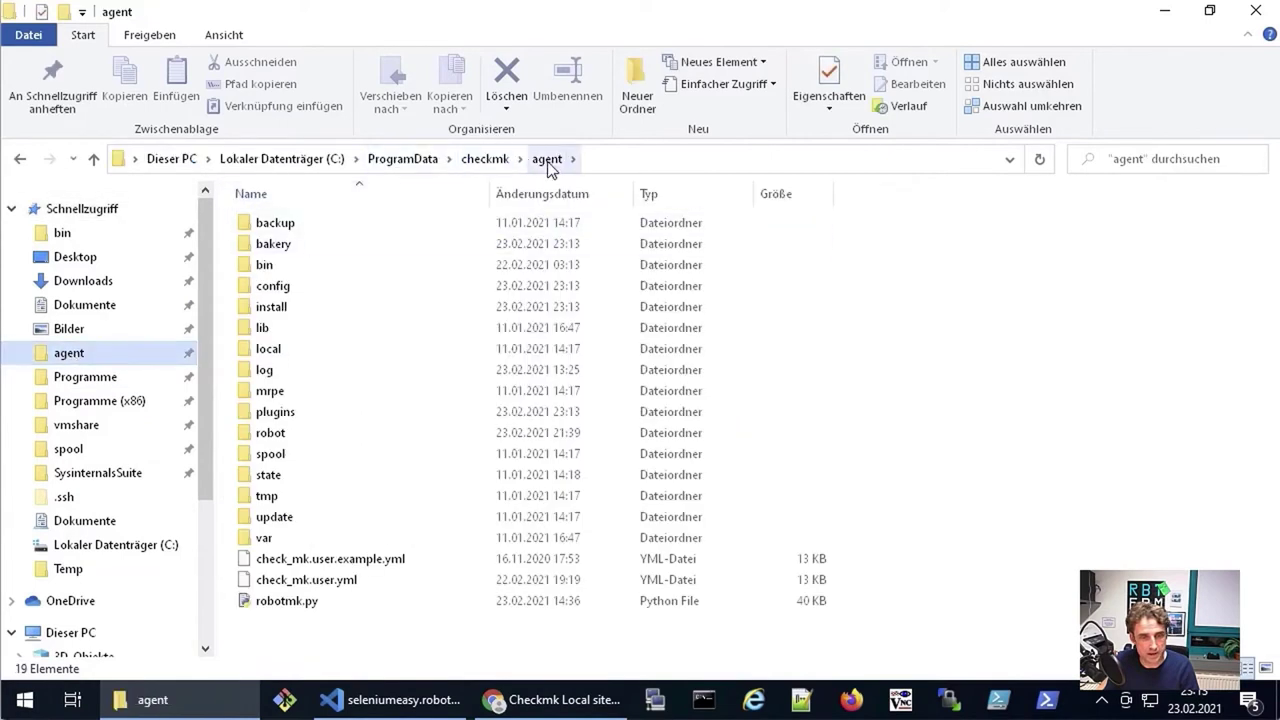
{"action": "double_click", "coordinate": [274, 288]}
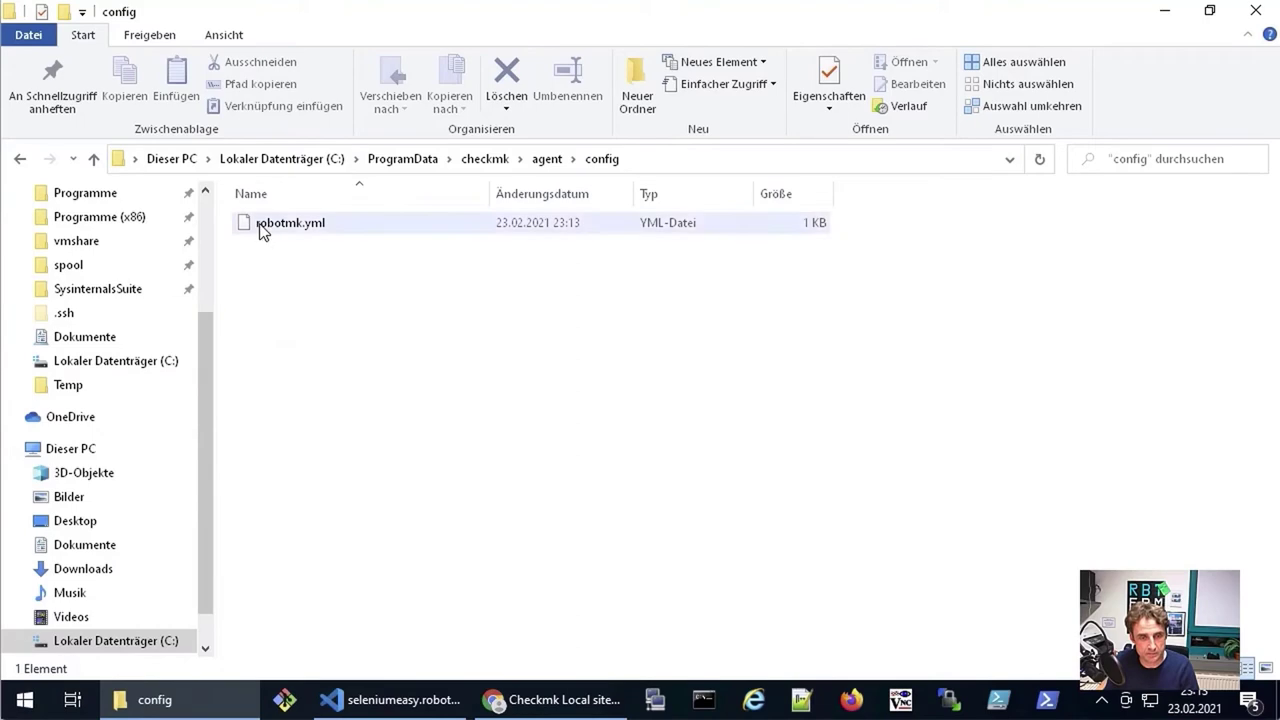
{"action": "right_click", "coordinate": [278, 229]}
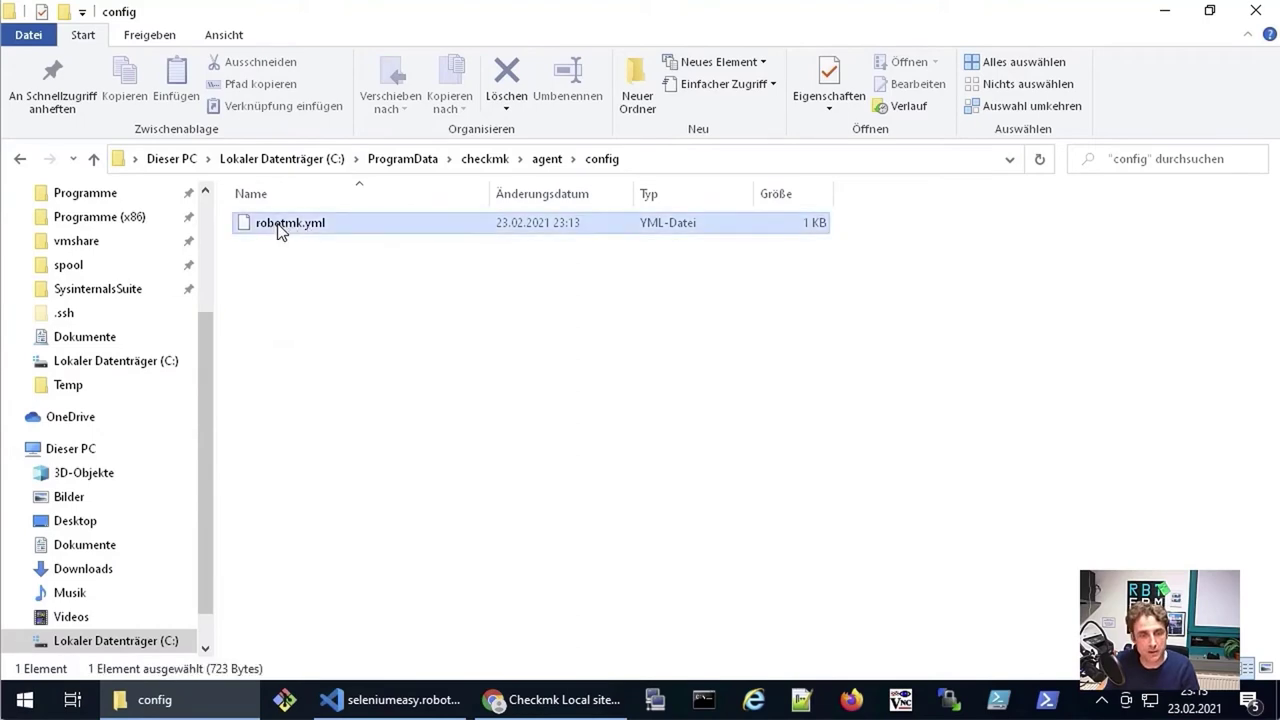
Step: Open robotmk.yml in Notepad++ with 'Edit with Notepad++'
{"action": "left_click", "coordinate": [330, 303]}
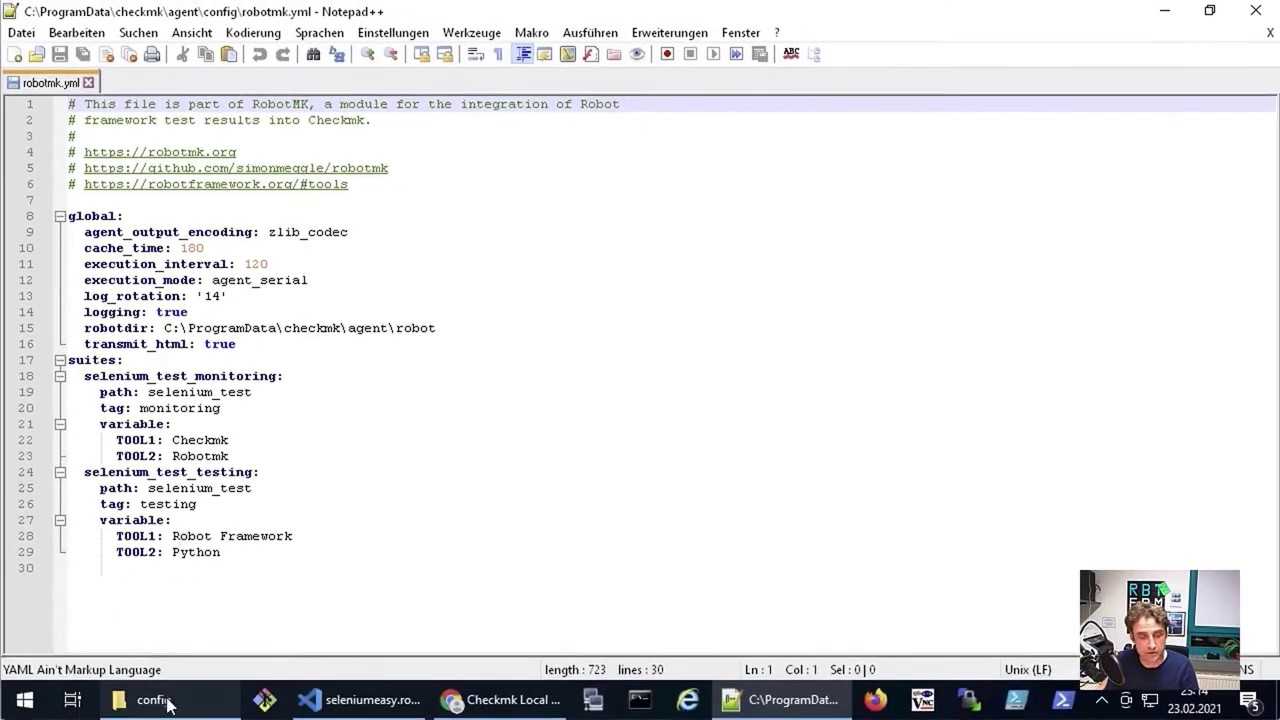
Step: Return to the config Explorer window and navigate up into the agent's plugins folder
{"action": "left_click", "coordinate": [160, 700]}
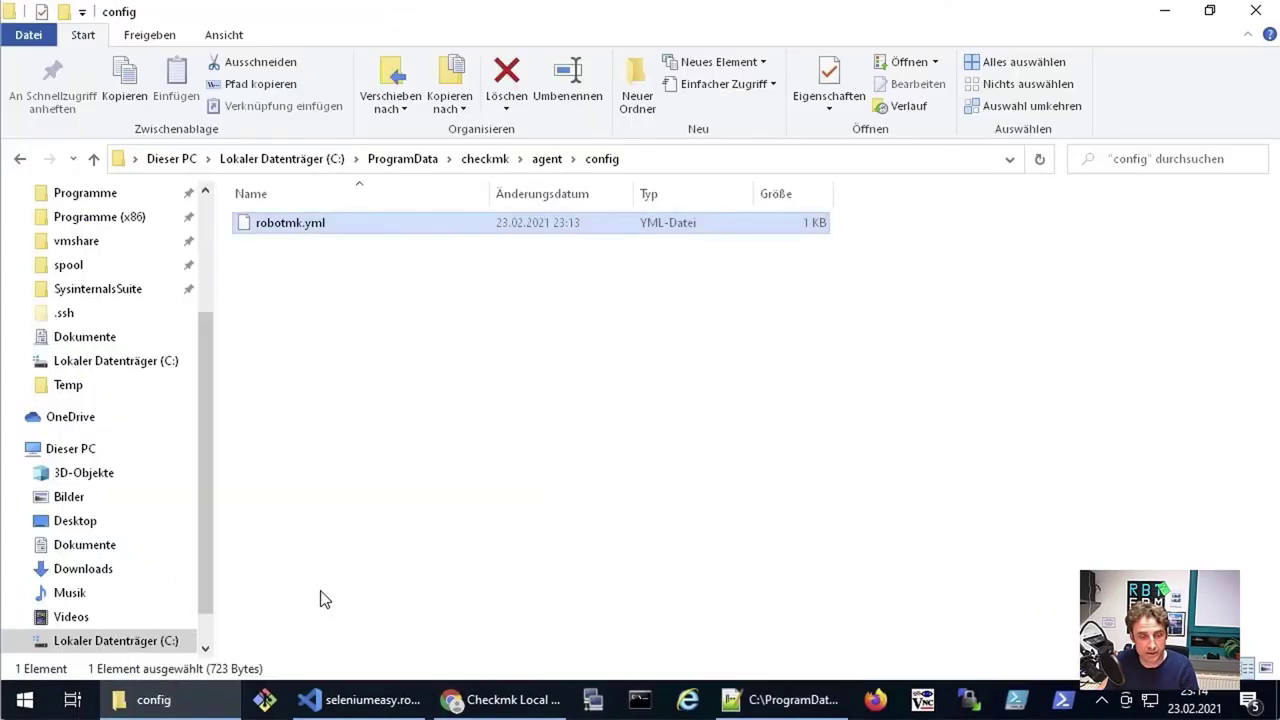
{"action": "left_click", "coordinate": [548, 168]}
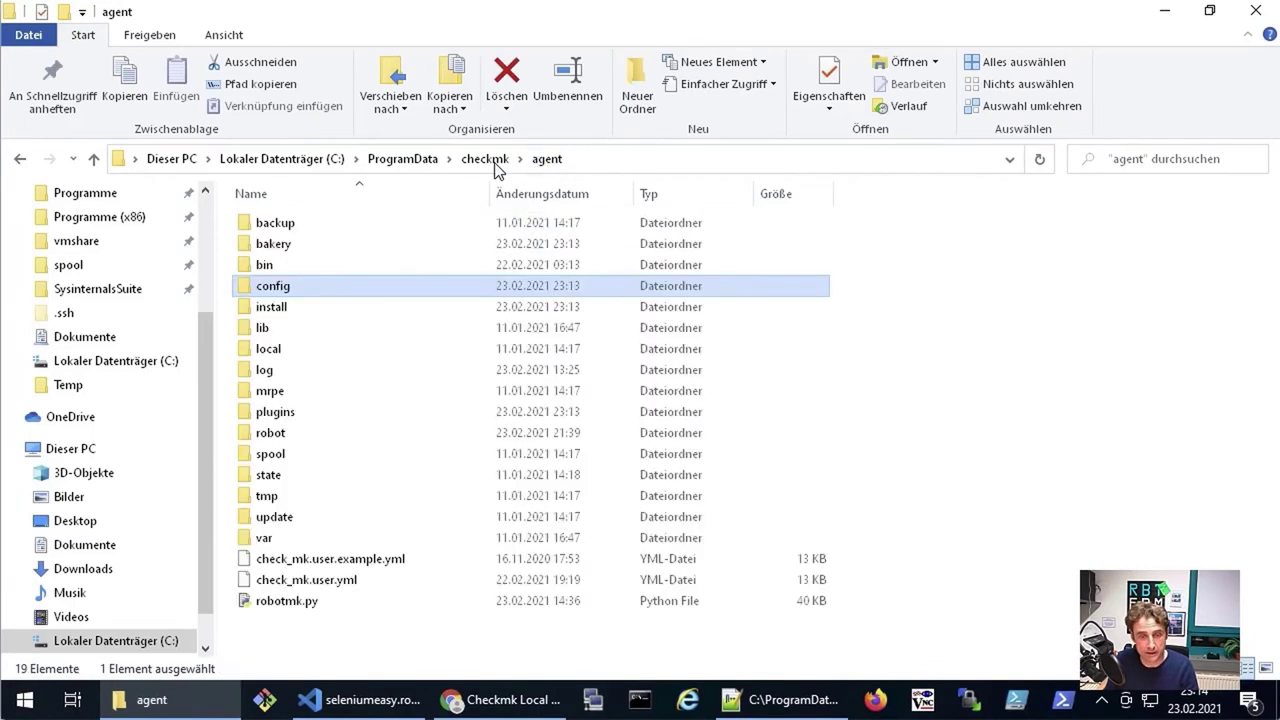
{"action": "double_click", "coordinate": [271, 420]}
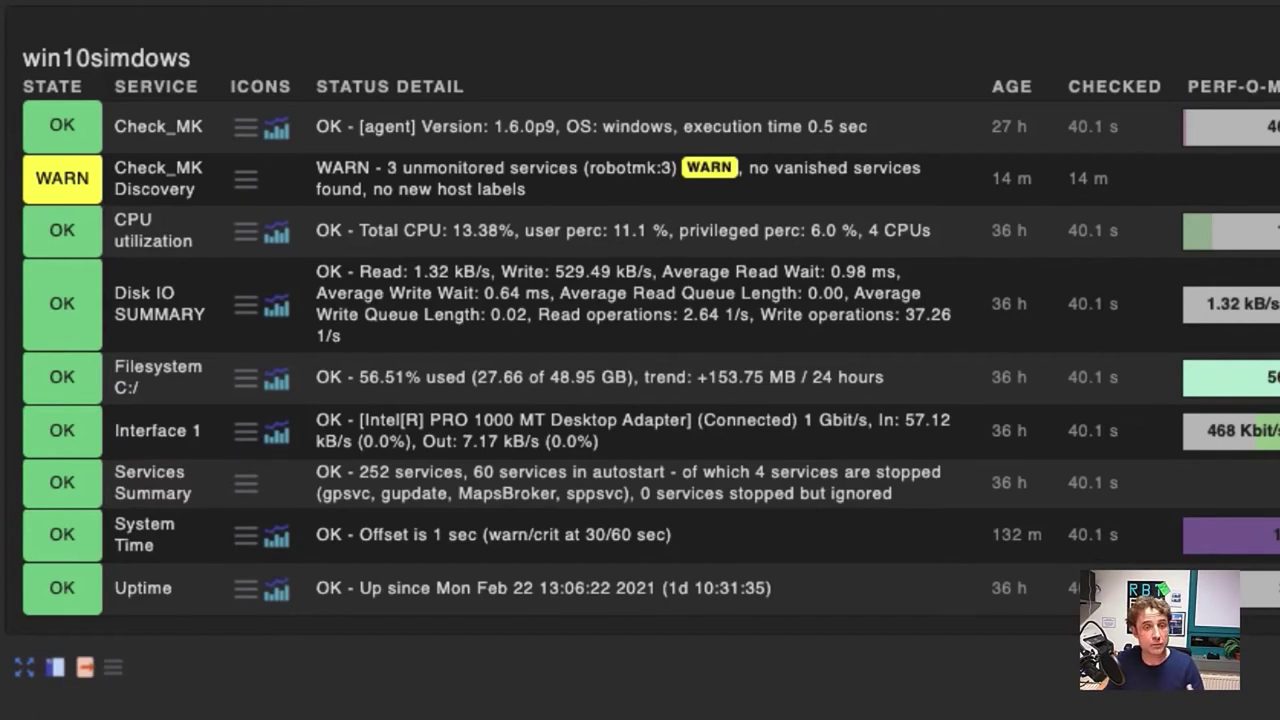
Step: Run service discovery on win10simdows and add all undecided services, including Robotmk, to monitoring
{"action": "left_click", "coordinate": [245, 180]}
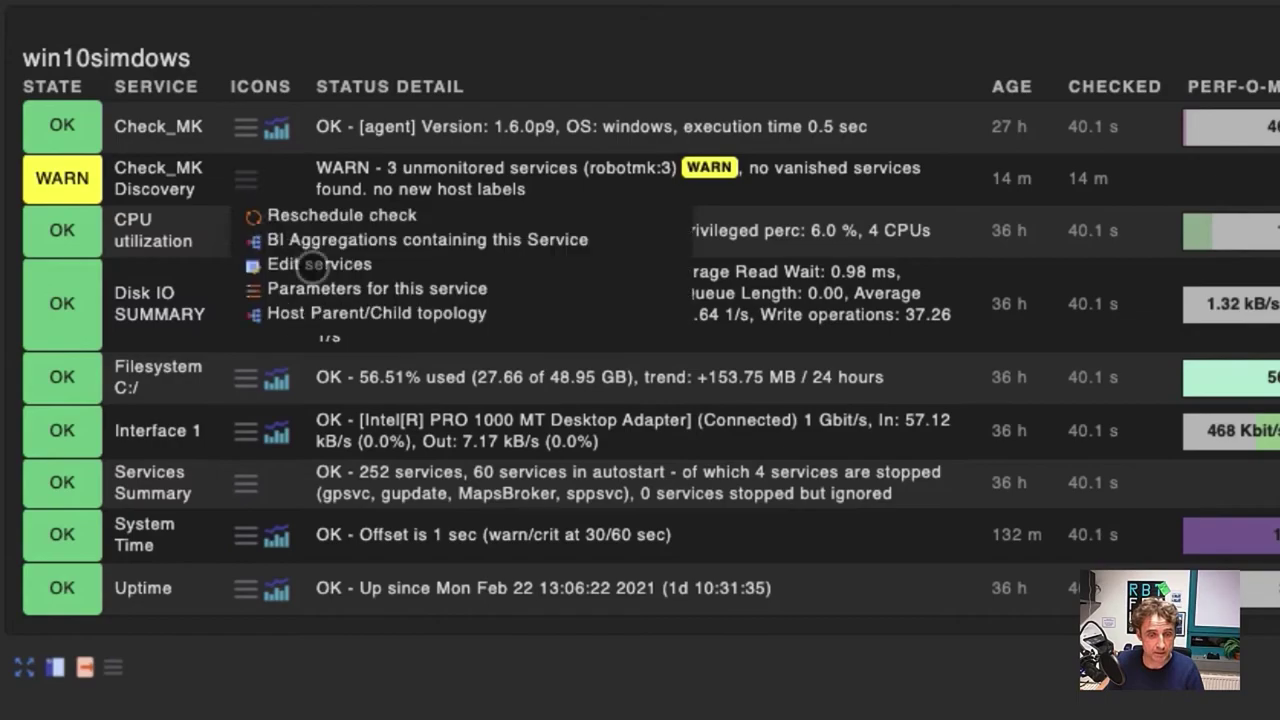
{"action": "left_click", "coordinate": [316, 264]}
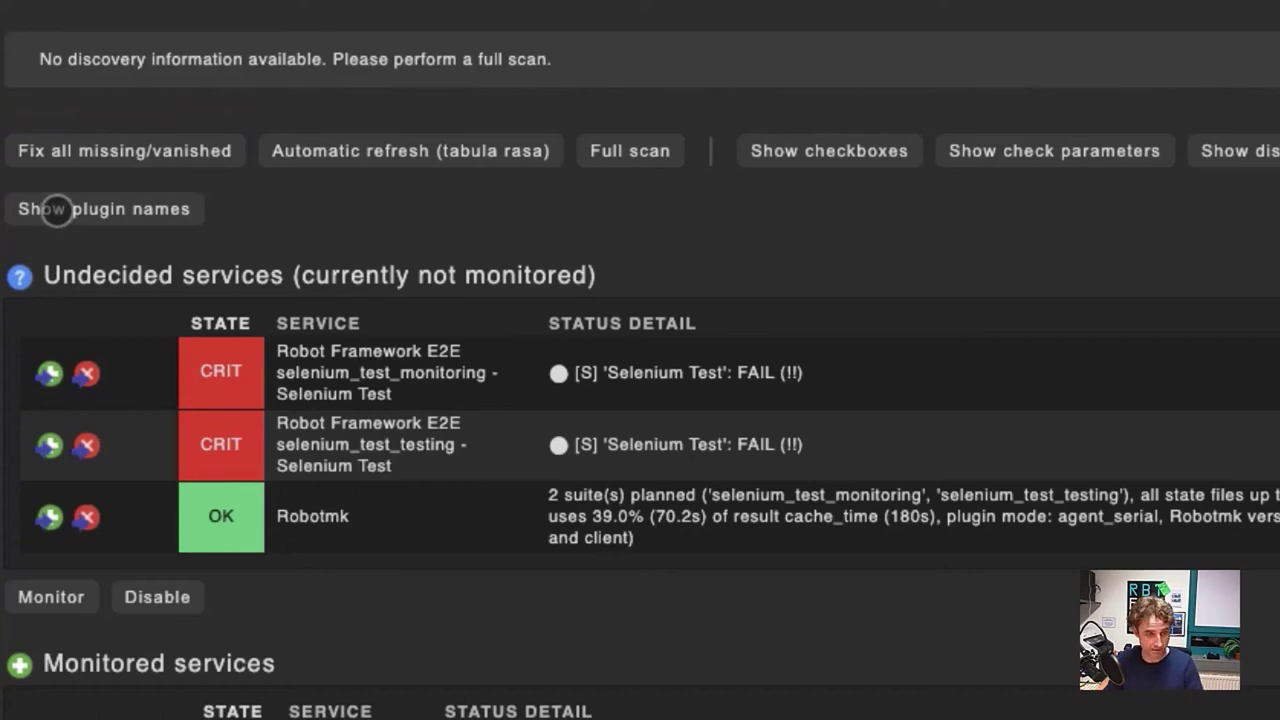
{"action": "left_click", "coordinate": [93, 152]}
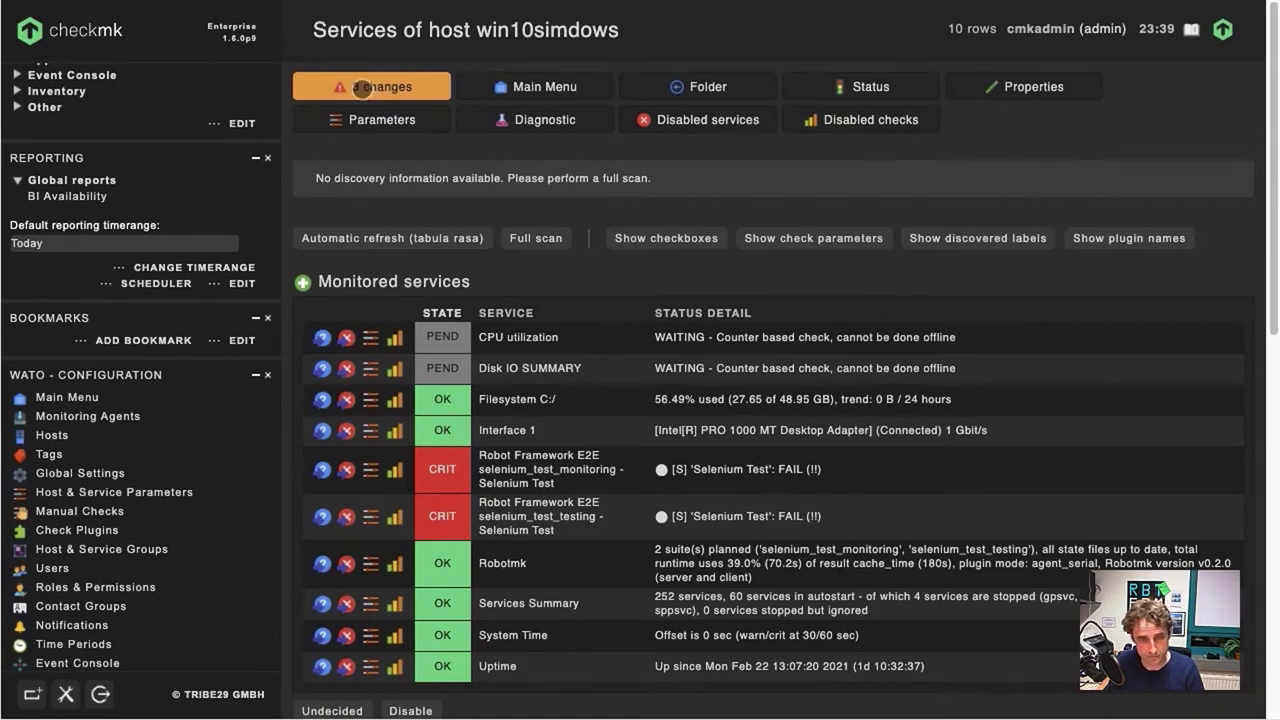
Step: Activate the 3 pending configuration changes on the site
{"action": "left_click", "coordinate": [368, 87]}
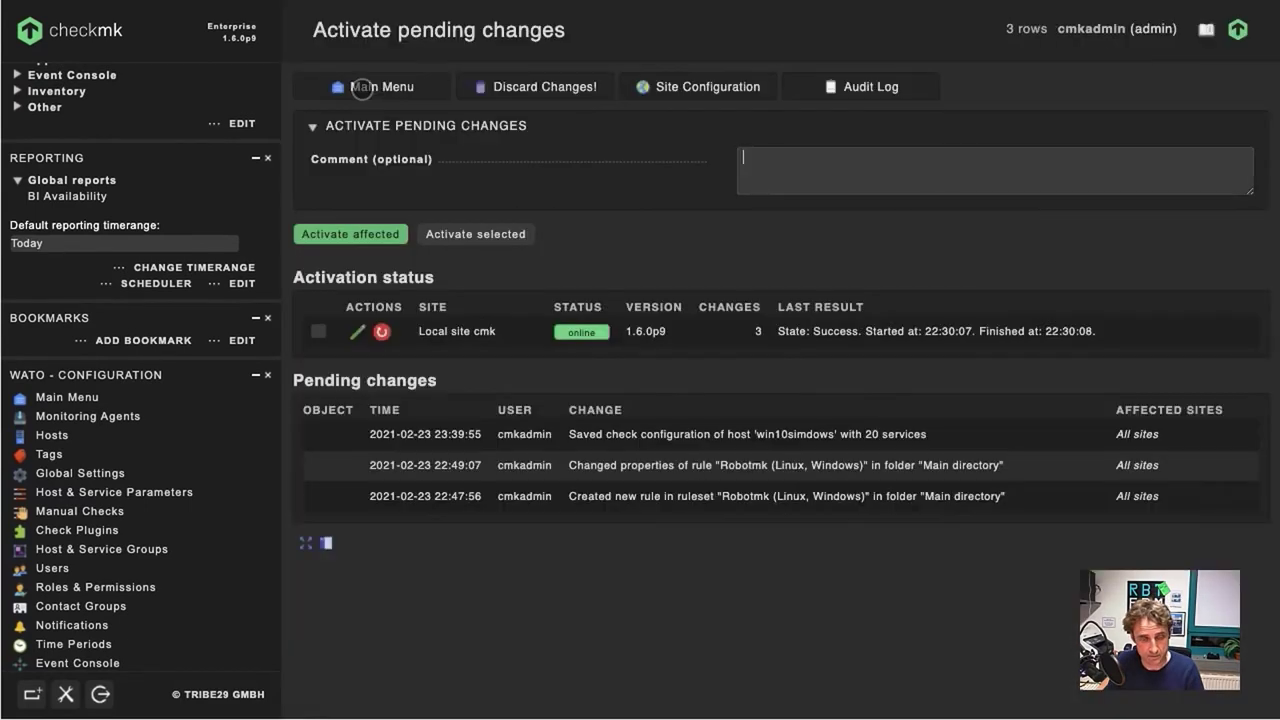
{"action": "left_click", "coordinate": [336, 236]}
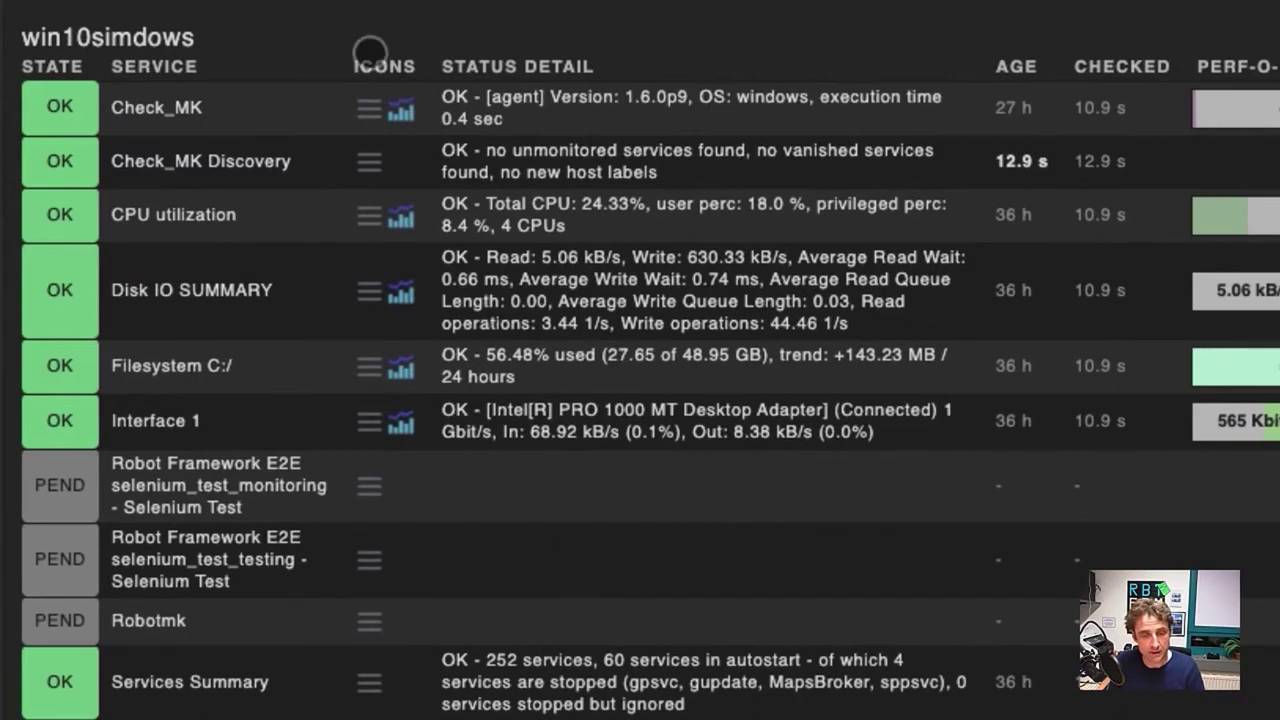
Step: Reschedule the Check_MK agent check on win10simdows
{"action": "left_click", "coordinate": [368, 108]}
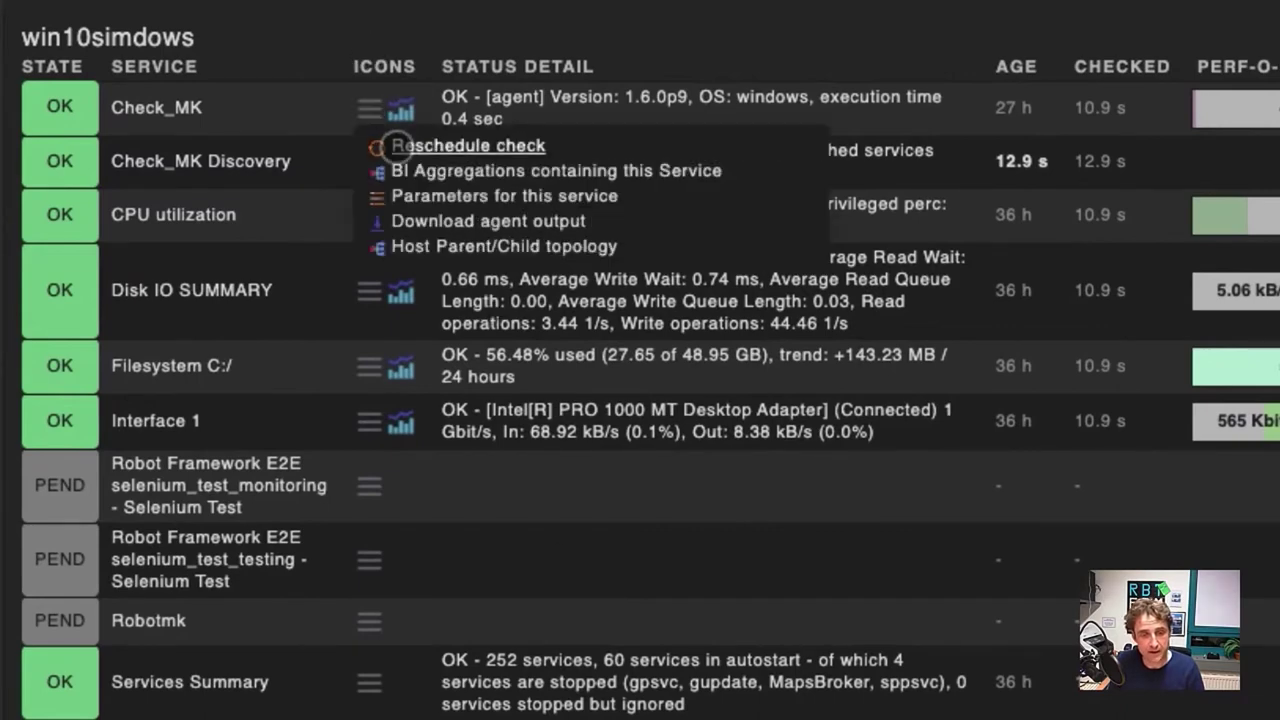
{"action": "left_click", "coordinate": [395, 146]}
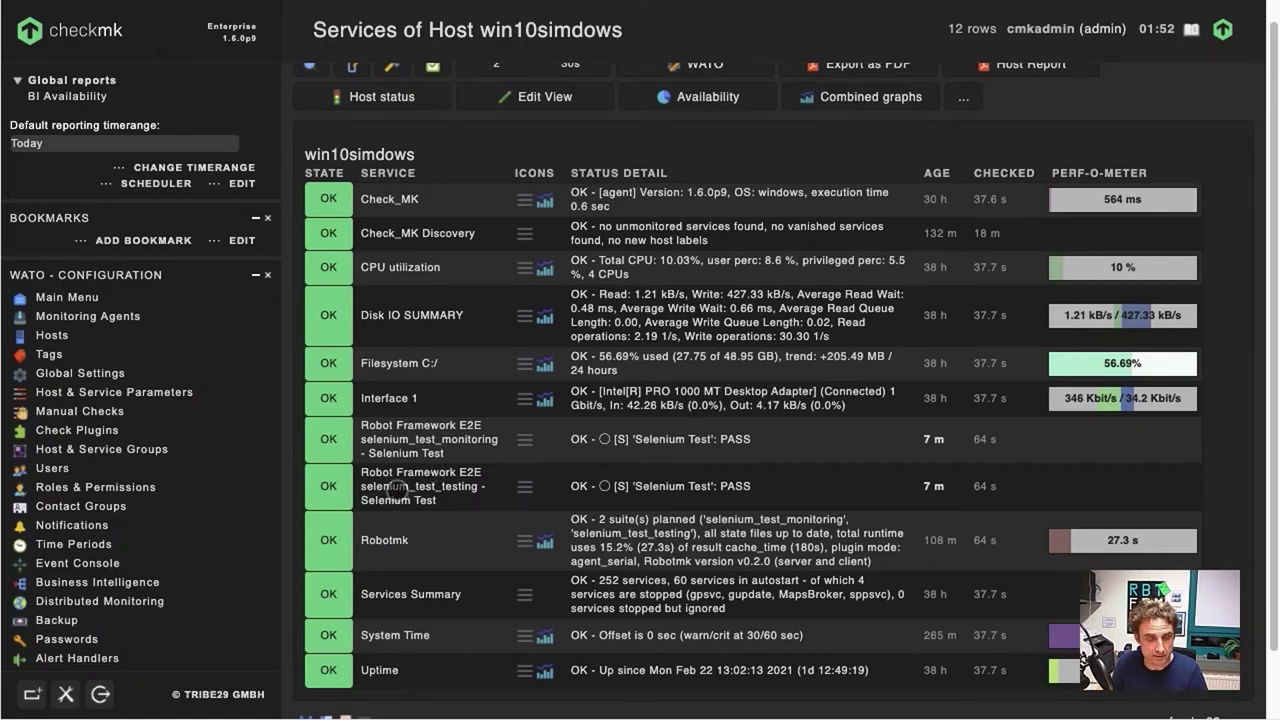
Step: Open the 'Robot Framework E2E selenium_test_testing - Selenium Test' service details
{"action": "left_click", "coordinate": [397, 489]}
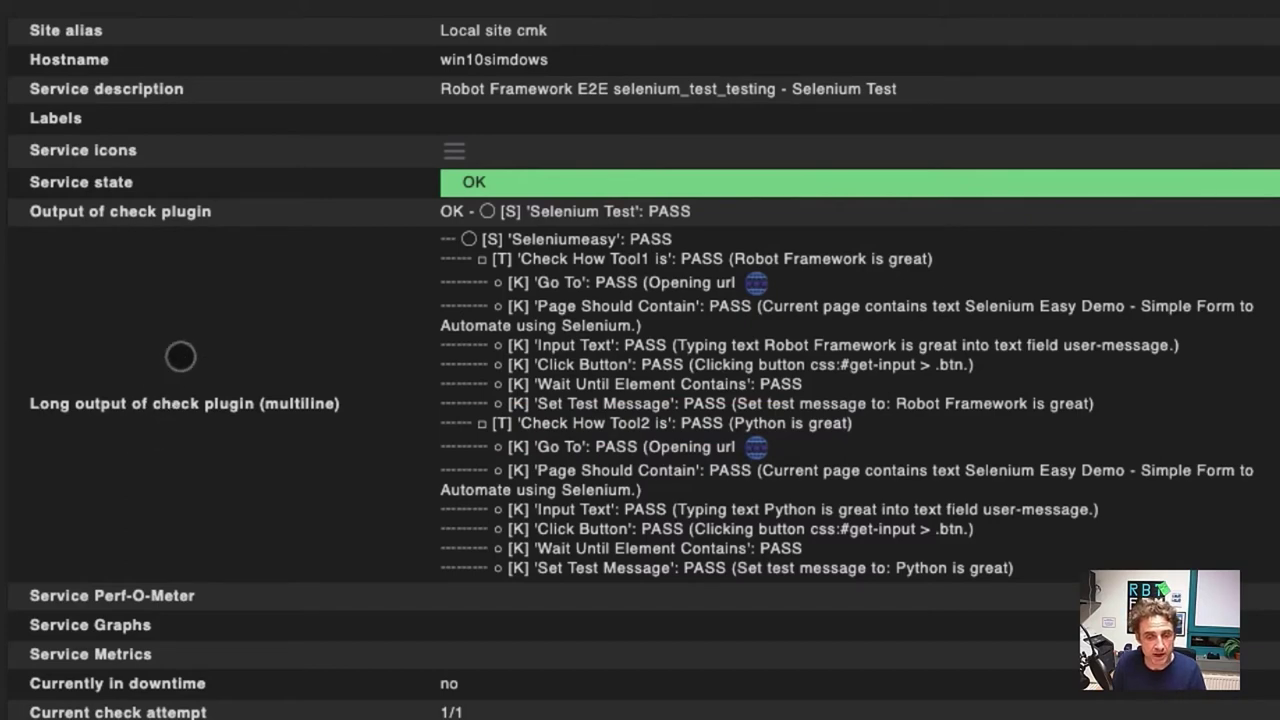
Step: Go to the Robot Framework ruleset from this service's parameters
{"action": "left_click", "coordinate": [456, 155]}
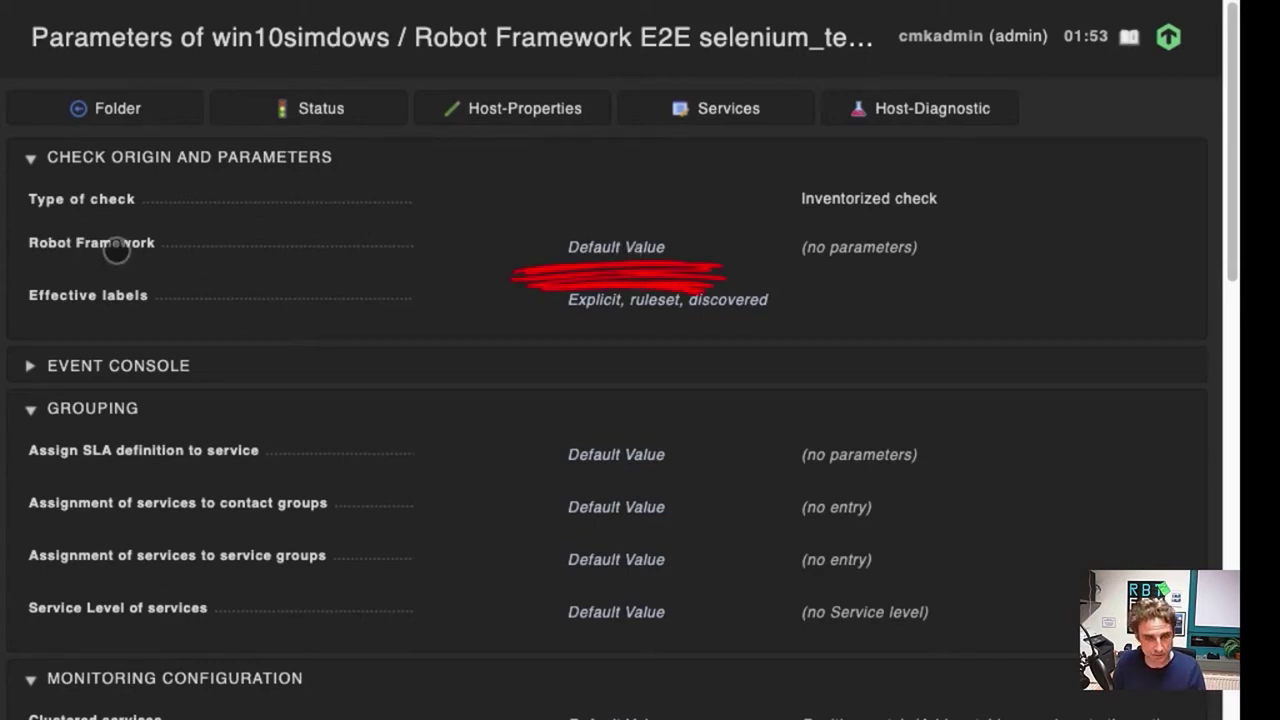
{"action": "left_click", "coordinate": [114, 244]}
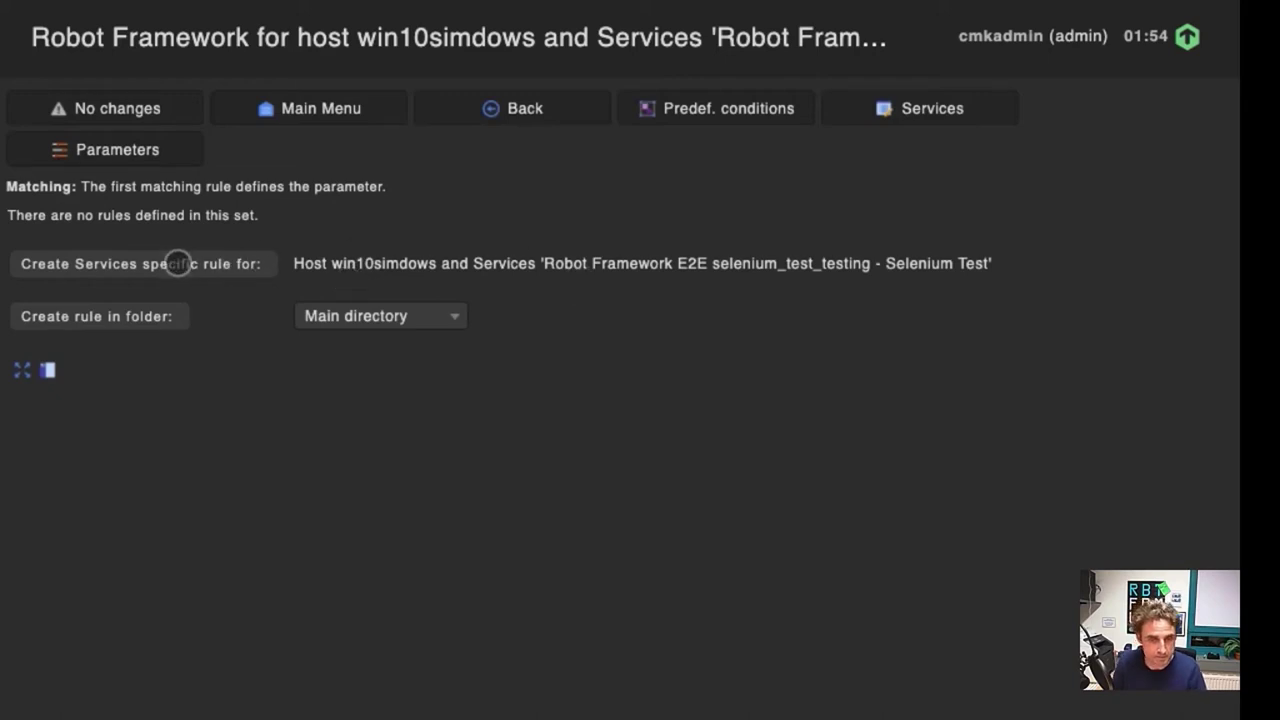
Step: Create a service-specific Robot Framework rule with runtime thresholds for individual tests enabled
{"action": "left_click", "coordinate": [177, 263]}
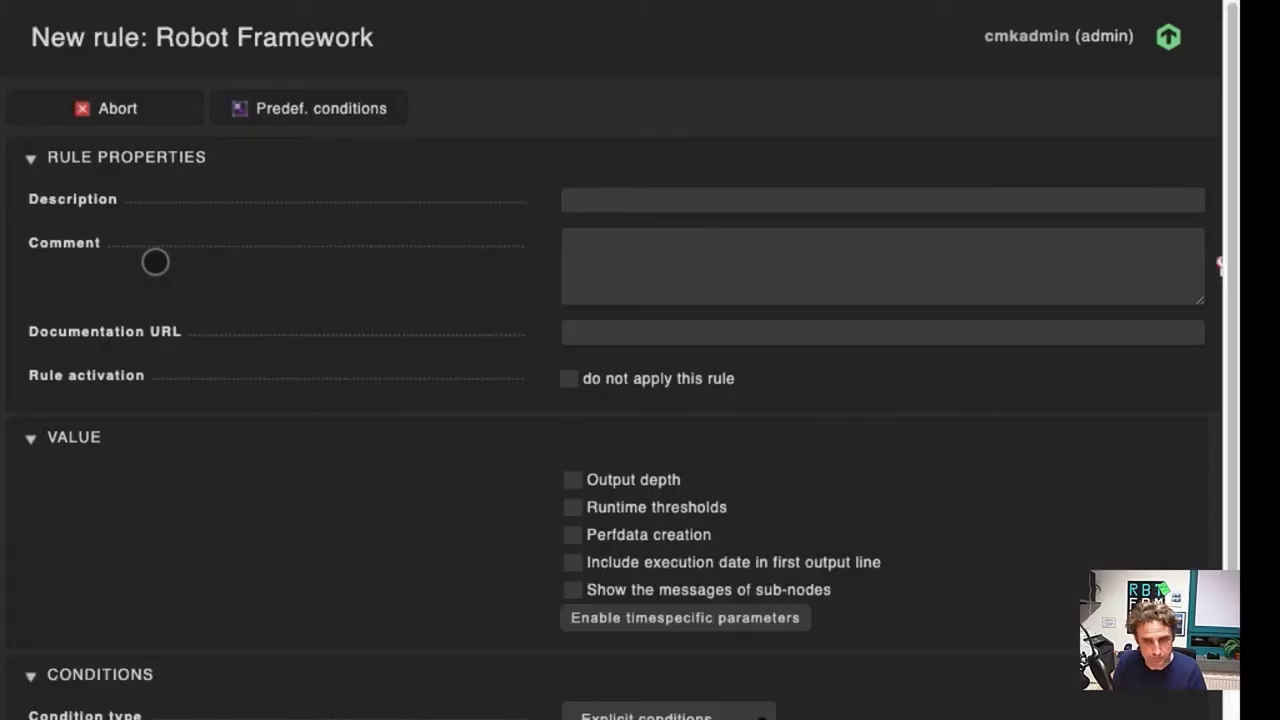
{"action": "scroll", "coordinate": [357, 531], "scroll_direction": "down", "scroll_amount": 1}
{"action": "scroll", "coordinate": [357, 531], "scroll_direction": "down", "scroll_amount": 3}
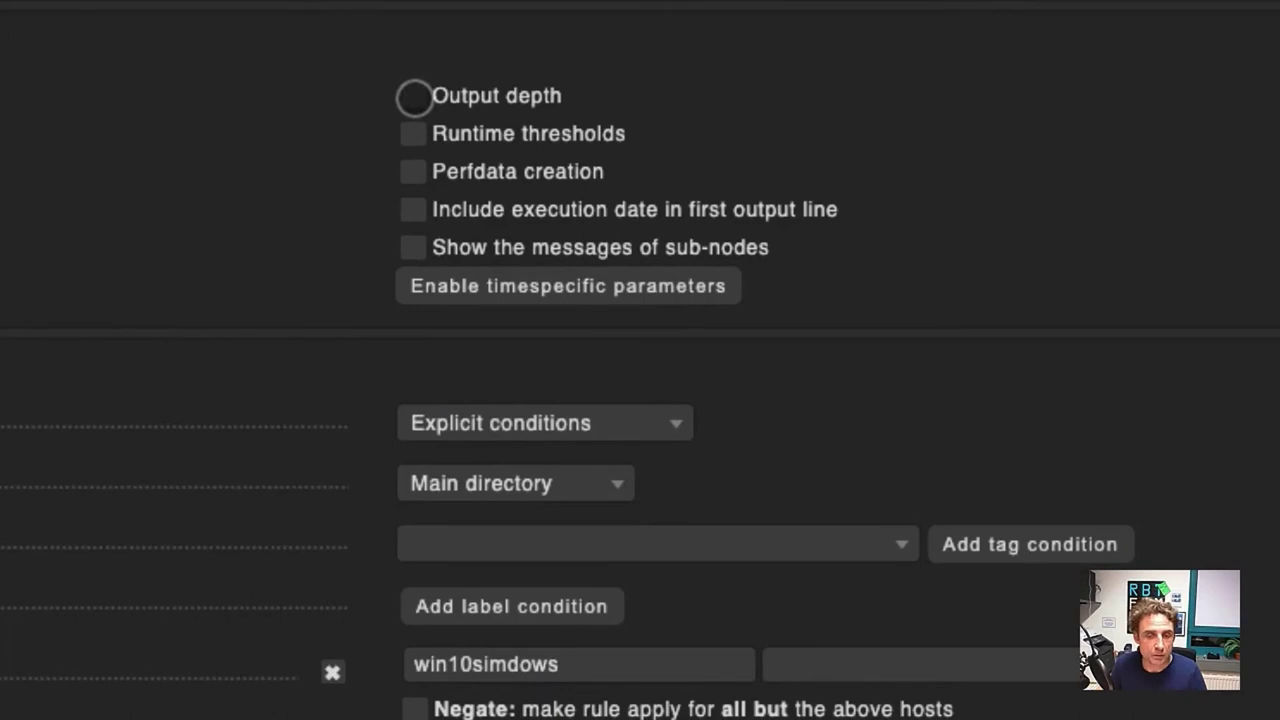
{"action": "left_click", "coordinate": [413, 95]}
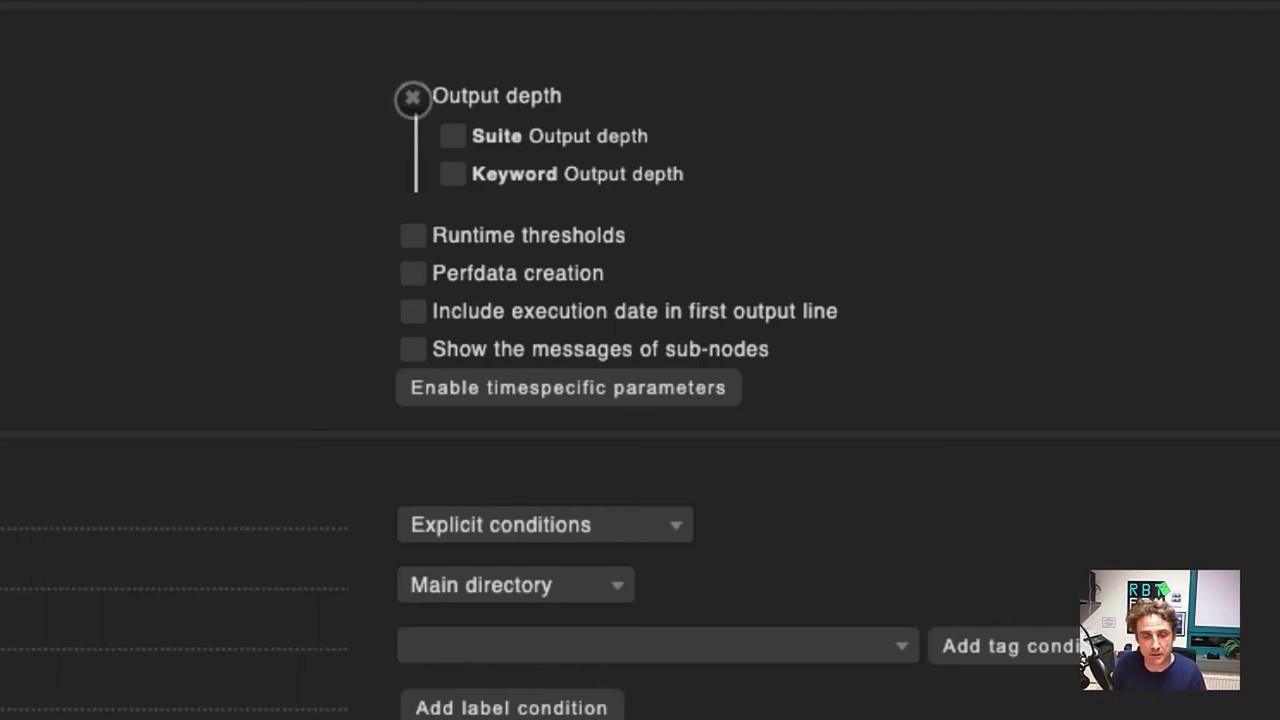
{"action": "left_click", "coordinate": [412, 98]}
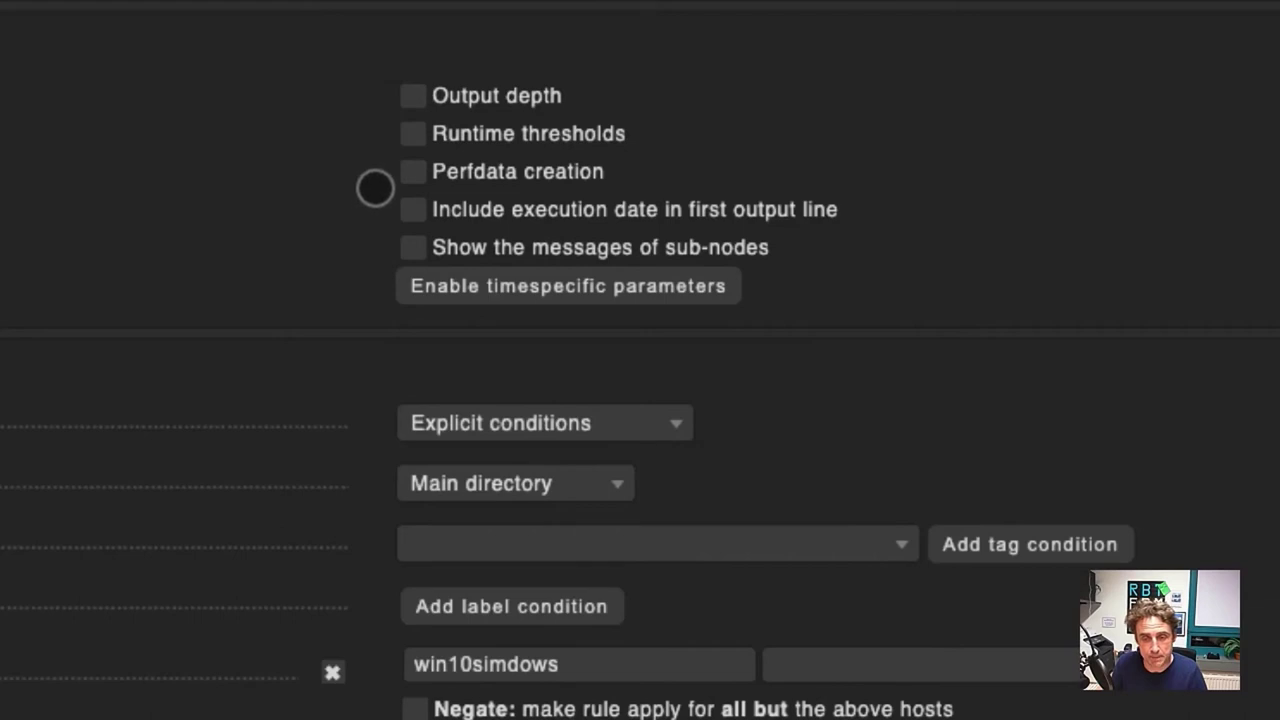
{"action": "left_click", "coordinate": [412, 134]}
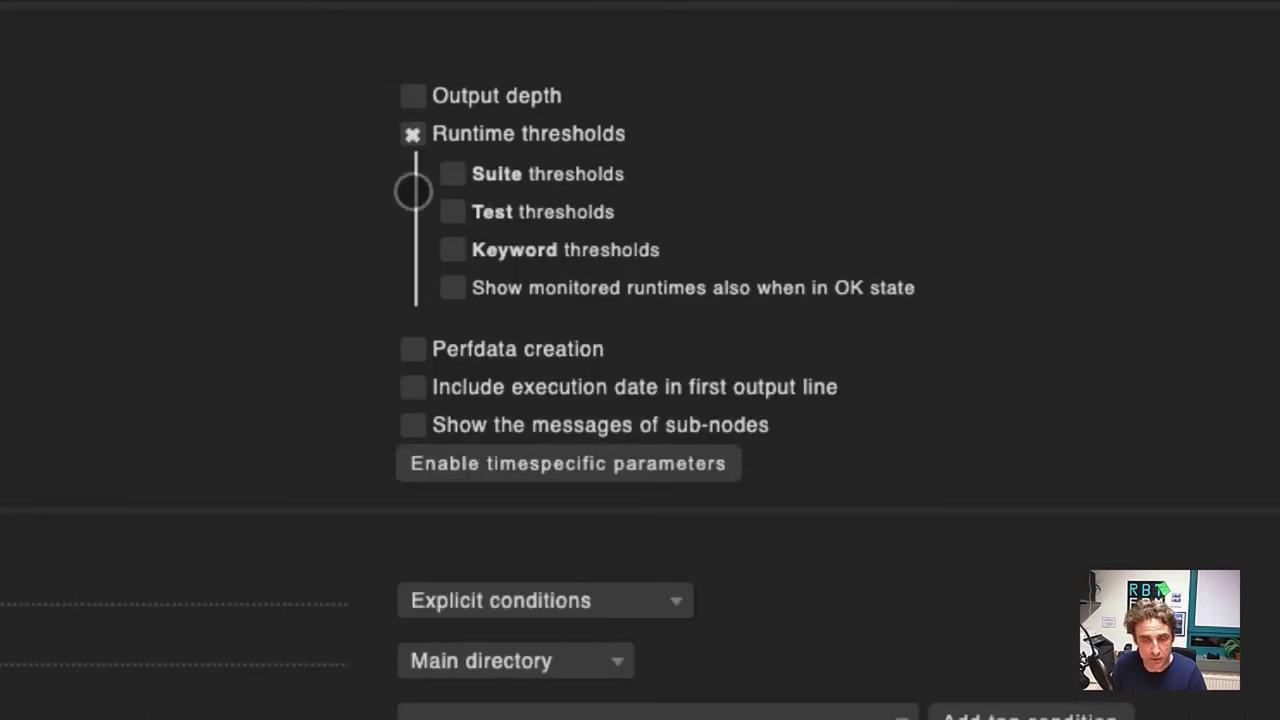
{"action": "left_click", "coordinate": [455, 212]}
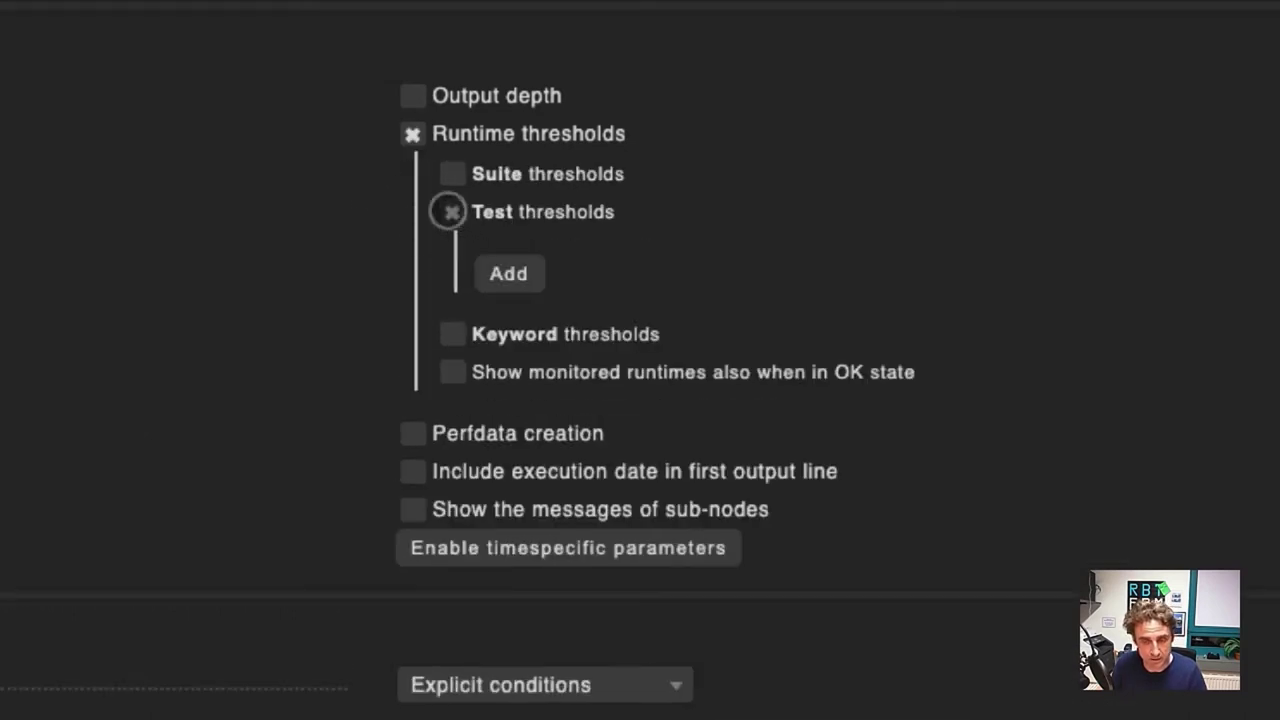
Step: Add a test threshold for pattern .*Tool2.* with WARN 0.2 s and CRIT 0.4 s
{"action": "left_click", "coordinate": [507, 274]}
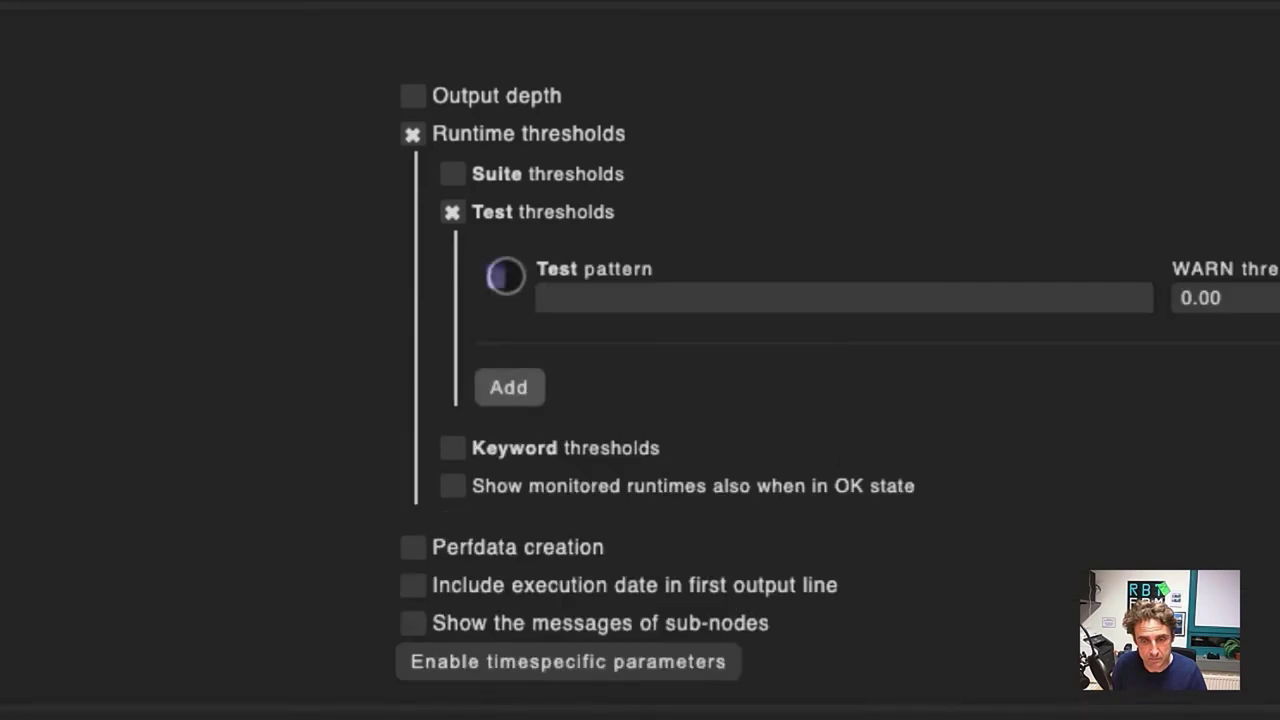
{"action": "left_click", "coordinate": [591, 293]}
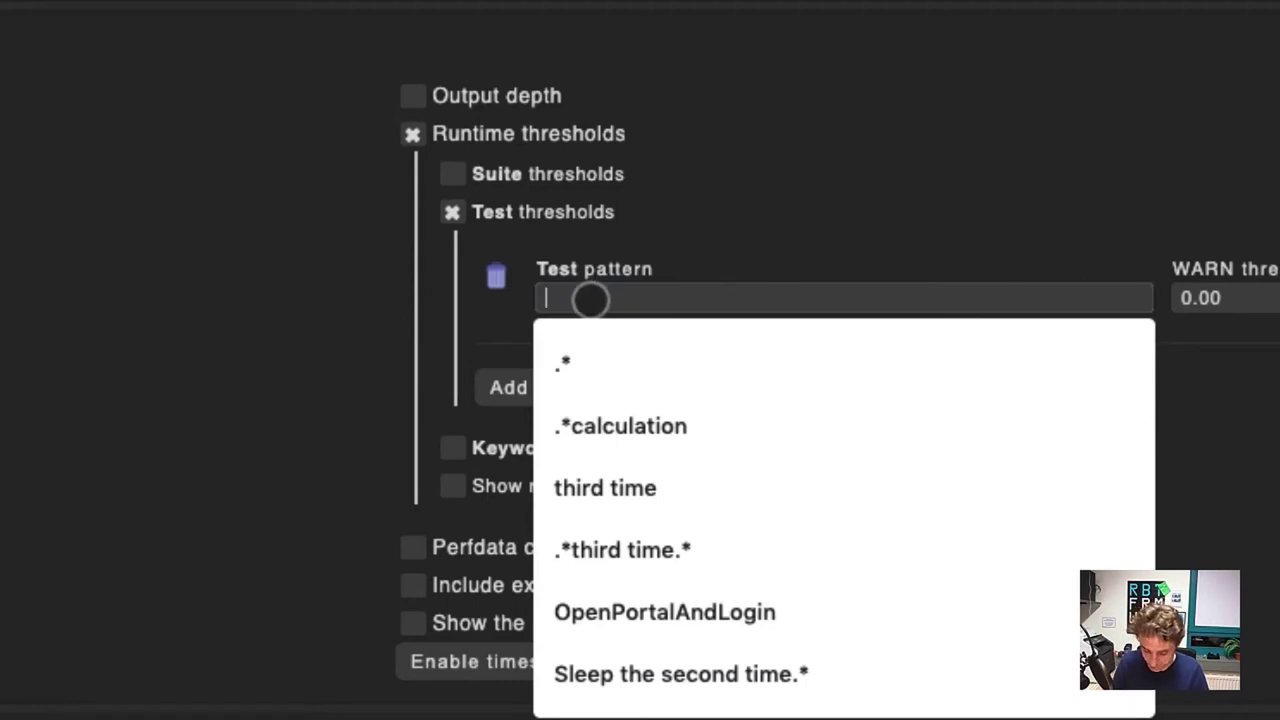
{"action": "type", "text": ".*Tool2"}
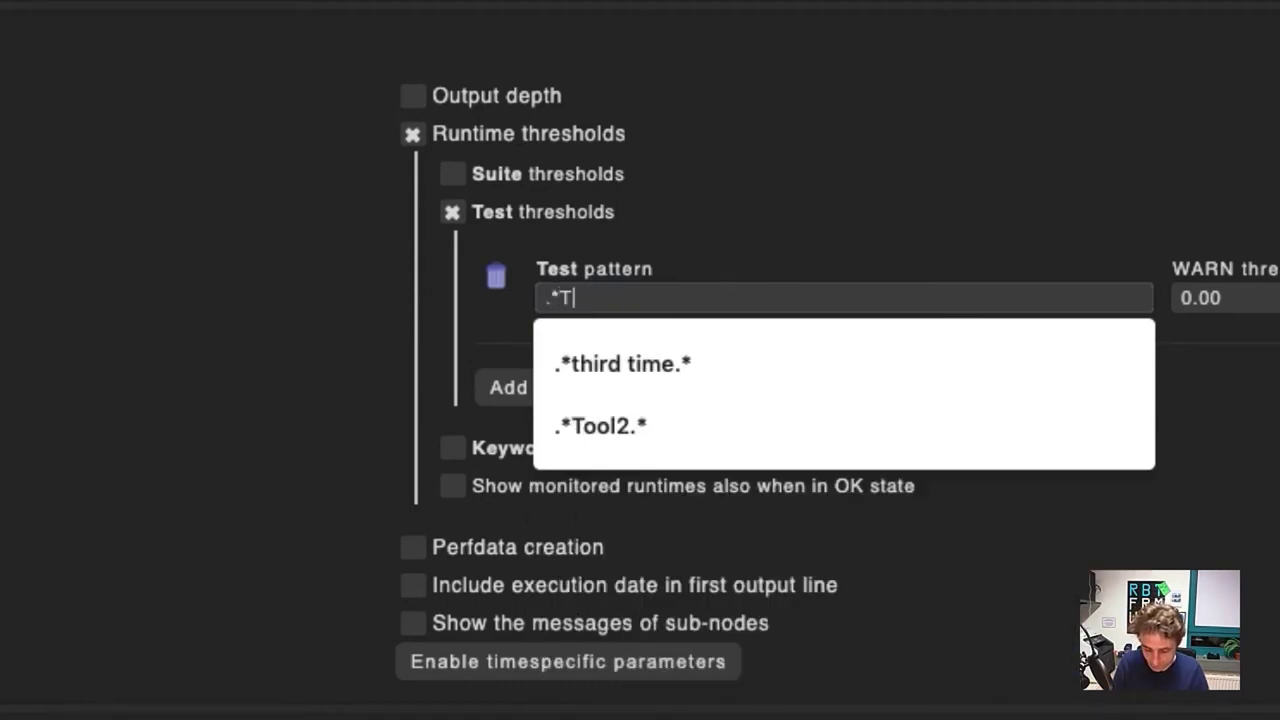
{"action": "type", "text": ".*"}
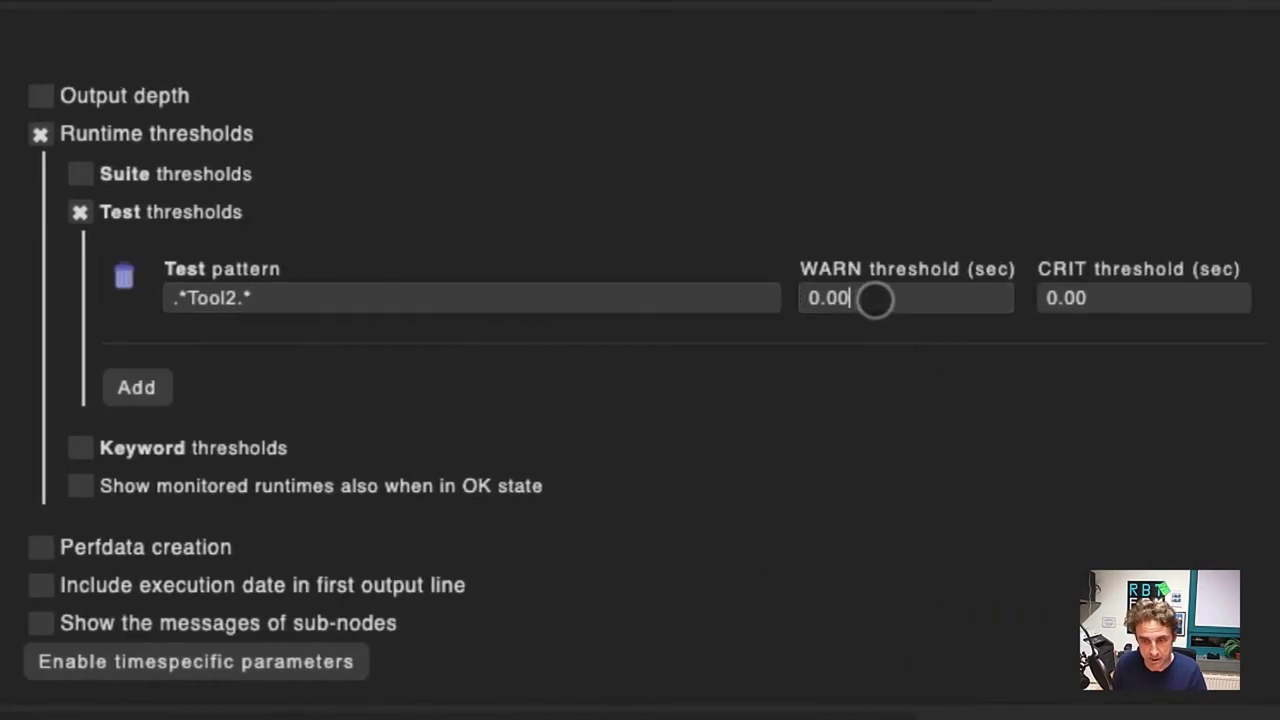
{"action": "left_click", "coordinate": [829, 303]}
{"action": "key", "text": "BackSpace"}
{"action": "key", "text": "BackSpace"}
{"action": "key", "text": "BackSpace"}
{"action": "key", "text": "BackSpace"}
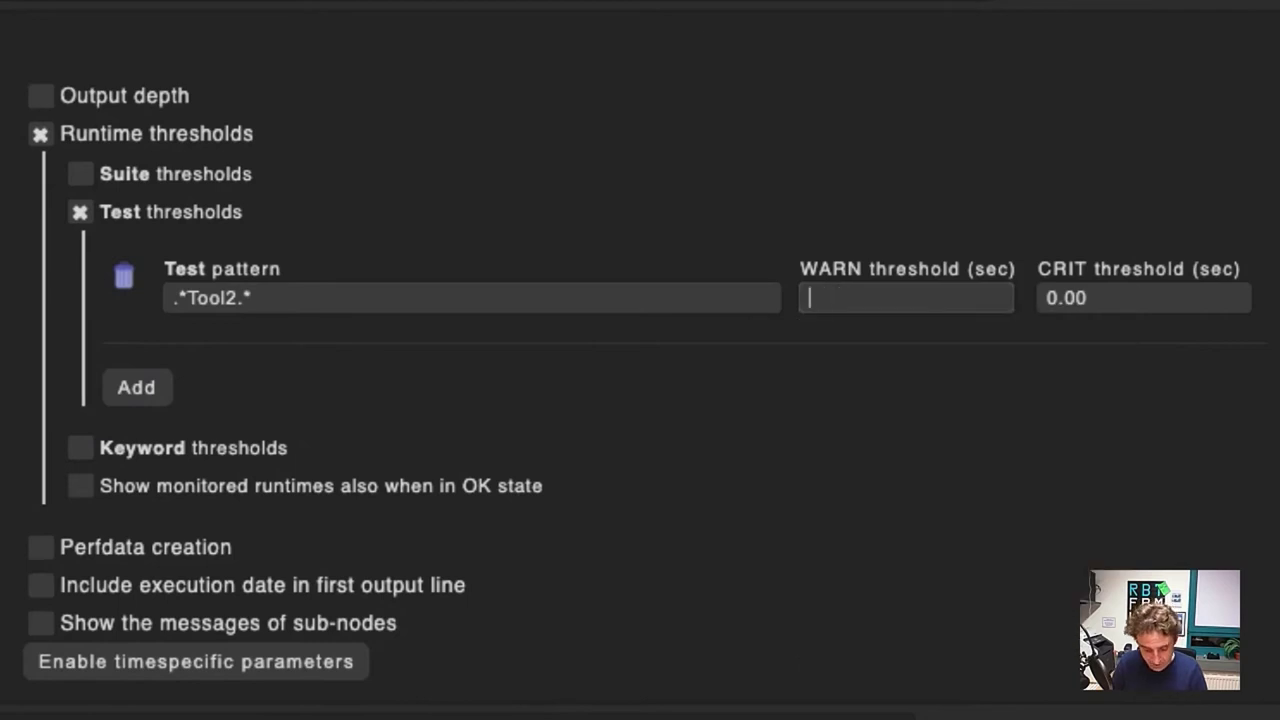
{"action": "type", "text": "0.2"}
{"action": "key", "text": "Tab"}
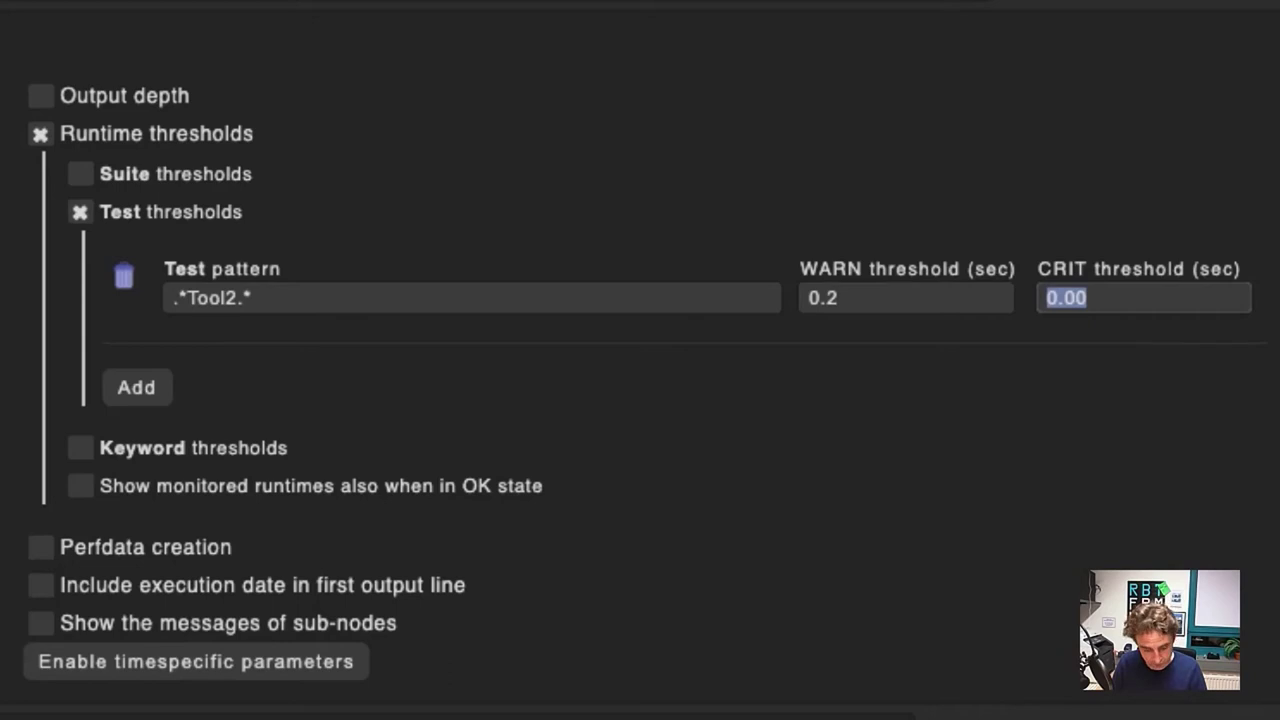
{"action": "type", "text": "0.3"}
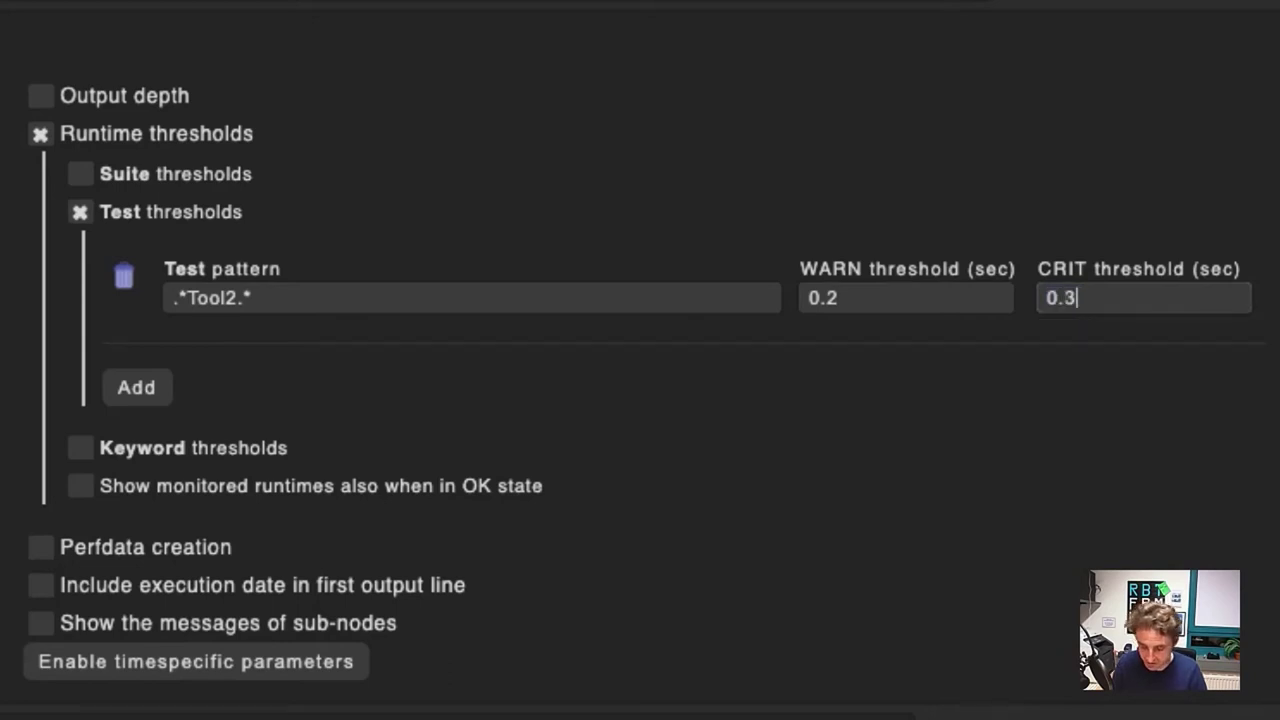
{"action": "key", "text": "BackSpace"}
{"action": "type", "text": "4"}
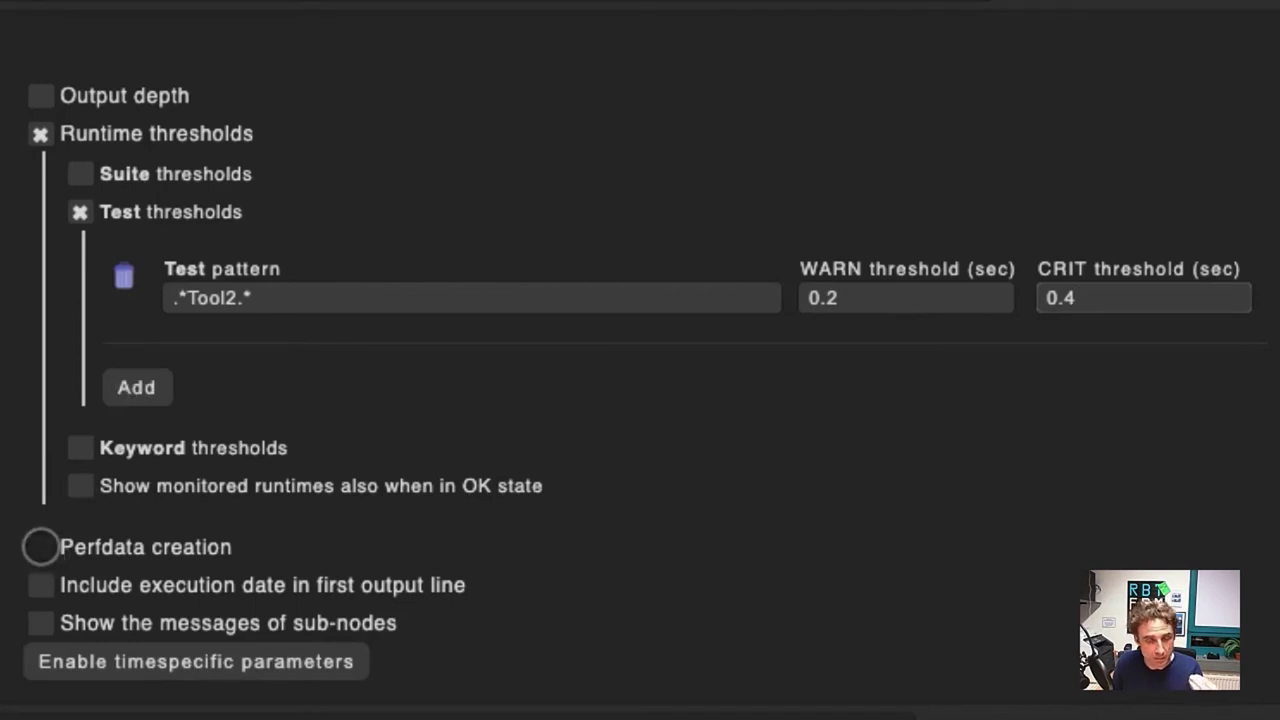
Step: Enable perfdata creation with test perfdata for pattern .*Tool2.*, then scroll to the rule's end
{"action": "left_click", "coordinate": [40, 547]}
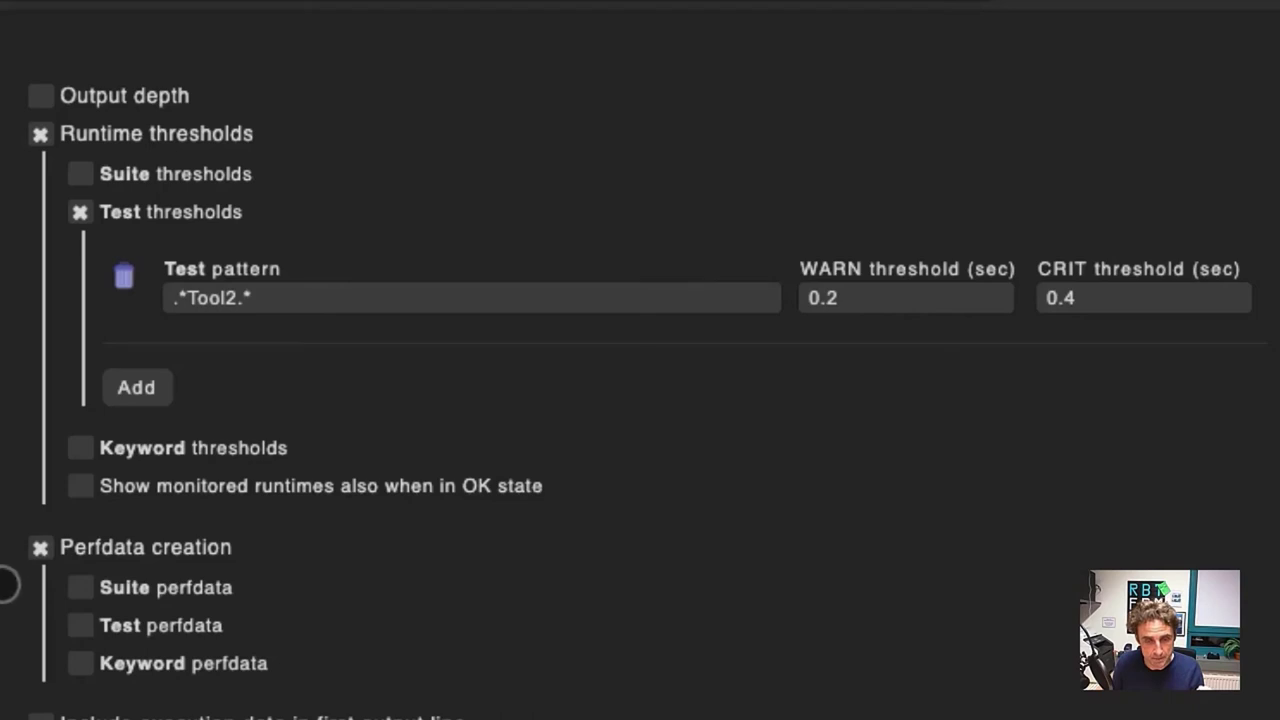
{"action": "left_click", "coordinate": [80, 625]}
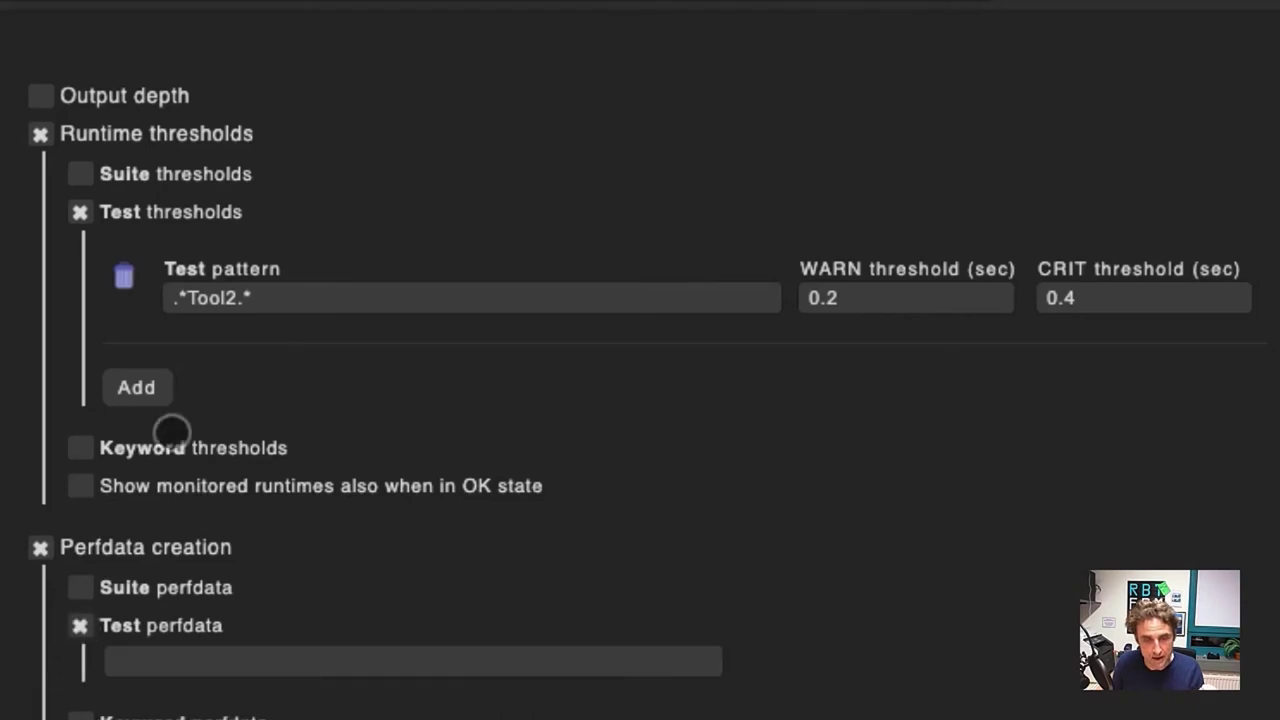
{"action": "left_click", "coordinate": [296, 297]}
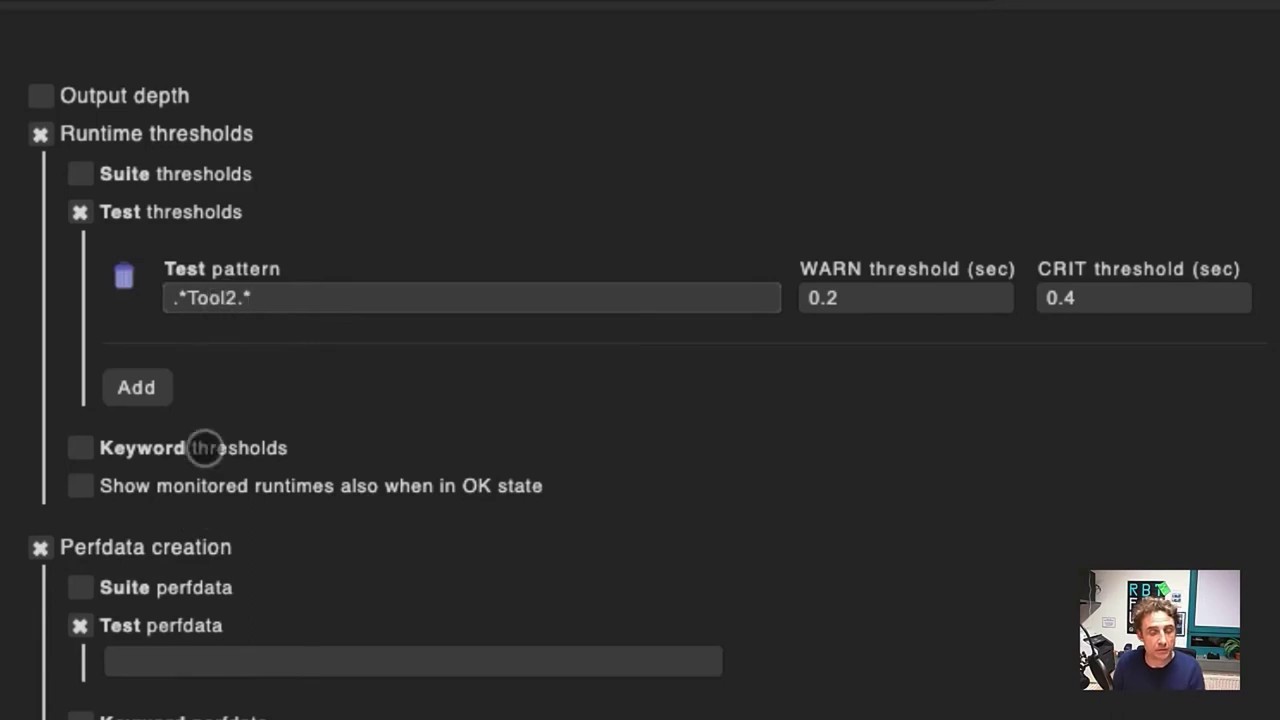
{"action": "left_click", "coordinate": [143, 658]}
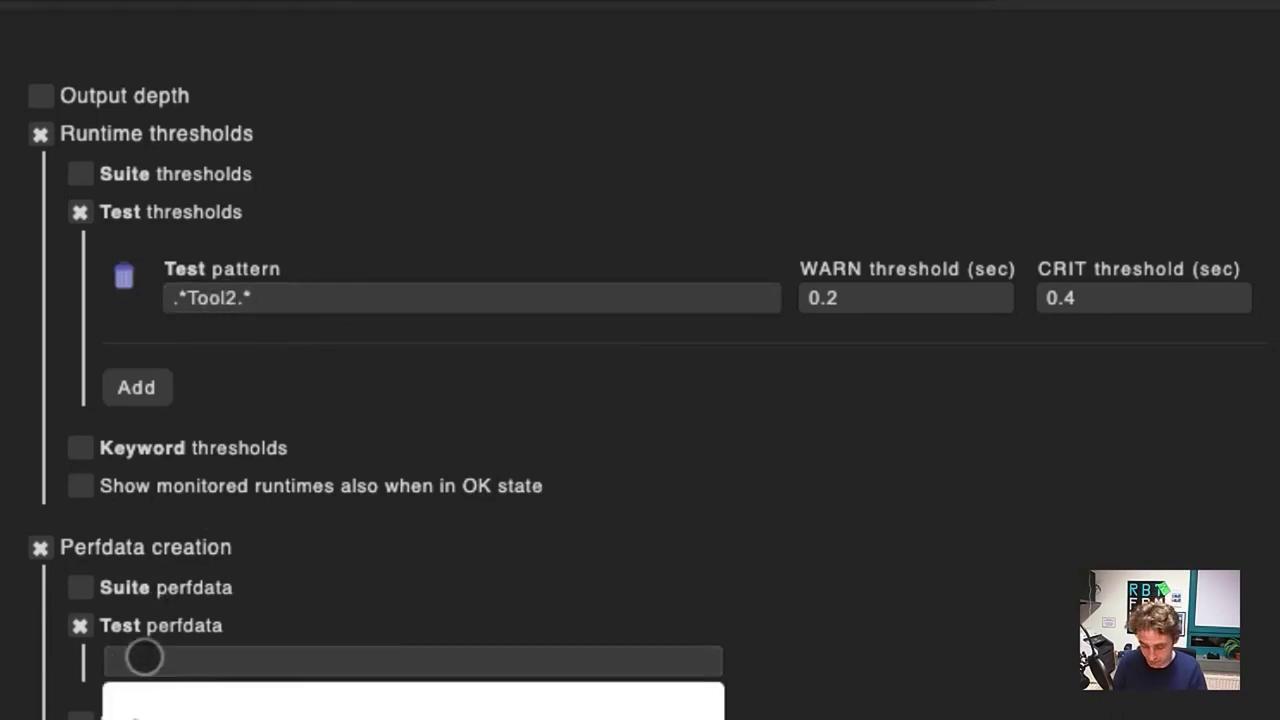
{"action": "type", "text": ".*T"}
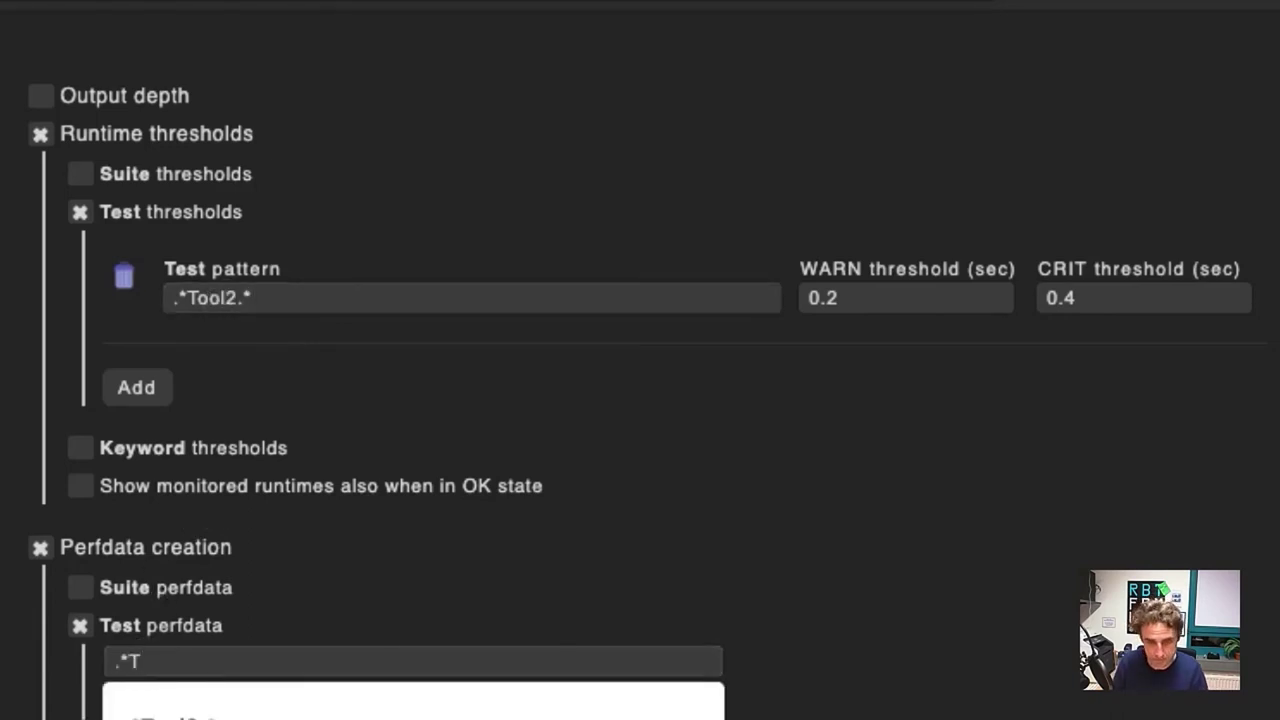
{"action": "type", "text": "ool2.*"}
{"action": "scroll", "coordinate": [209, 547], "scroll_direction": "down", "scroll_amount": 5}
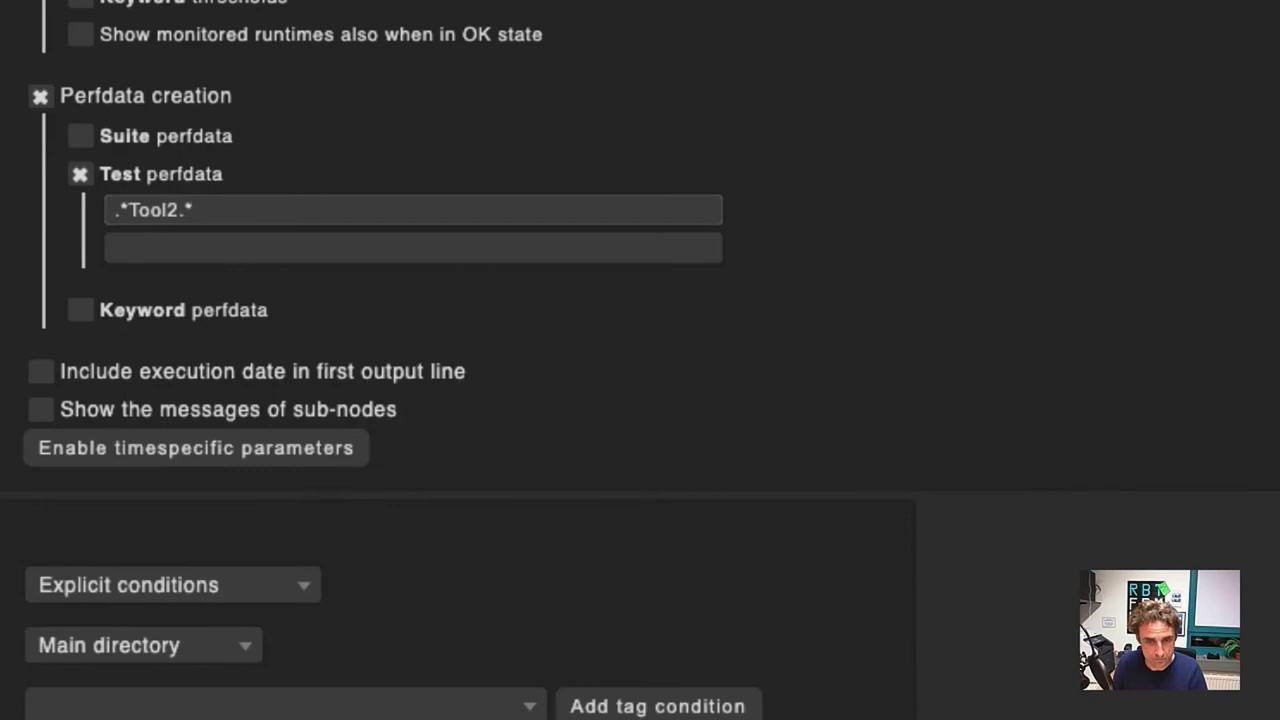
{"action": "scroll", "coordinate": [640, 356], "scroll_direction": "down", "scroll_amount": 1}
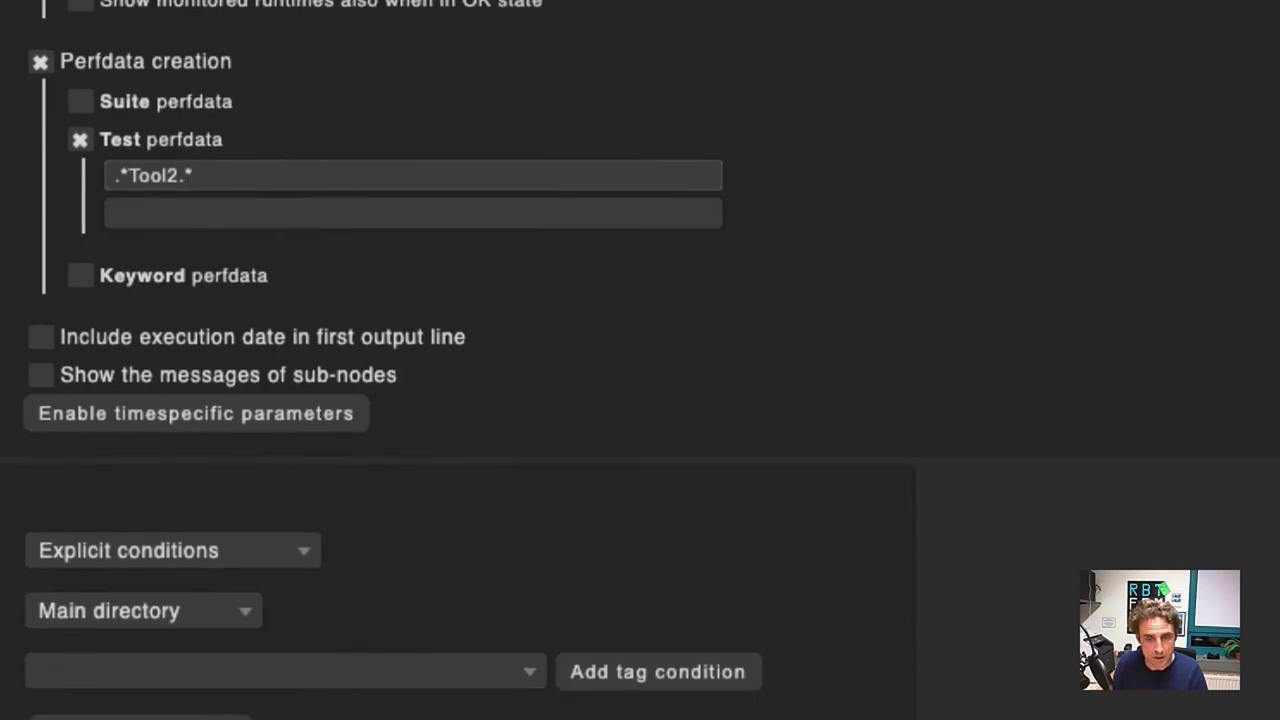
{"action": "scroll", "coordinate": [640, 356], "scroll_direction": "down", "scroll_amount": 4}
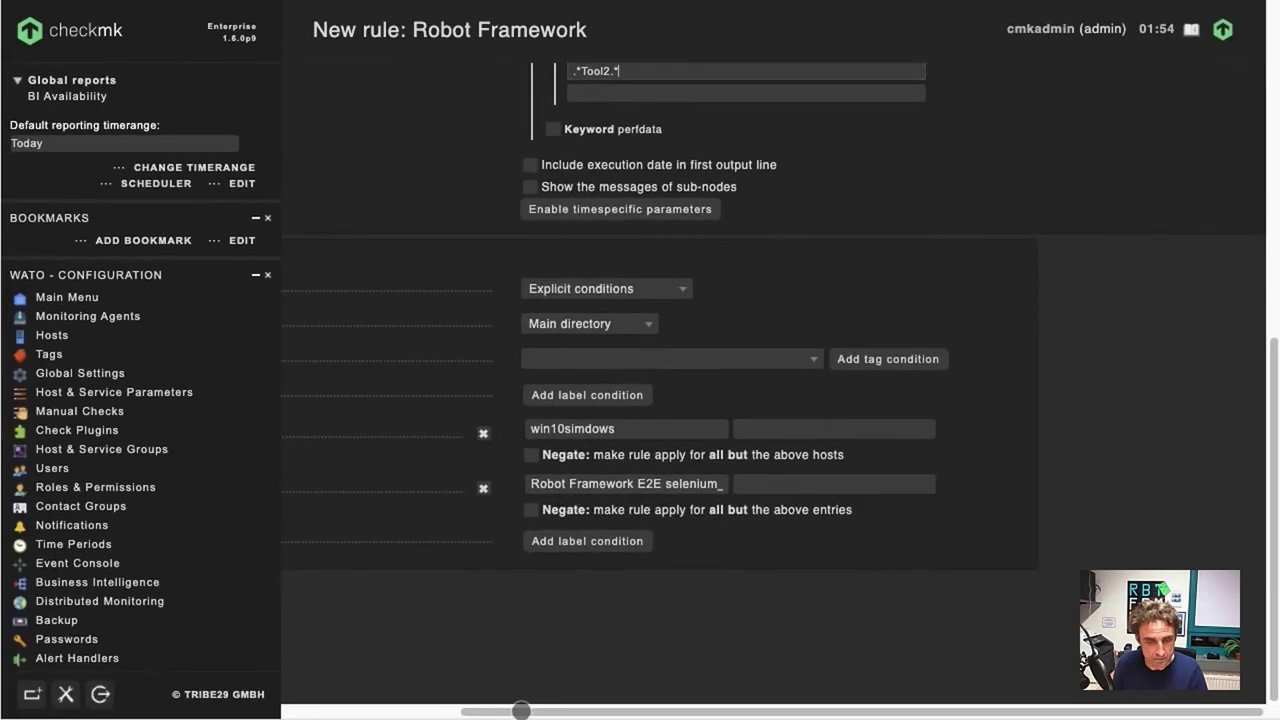
{"action": "left_click_drag", "start_coordinate": [521, 711], "coordinate": [290, 692]}
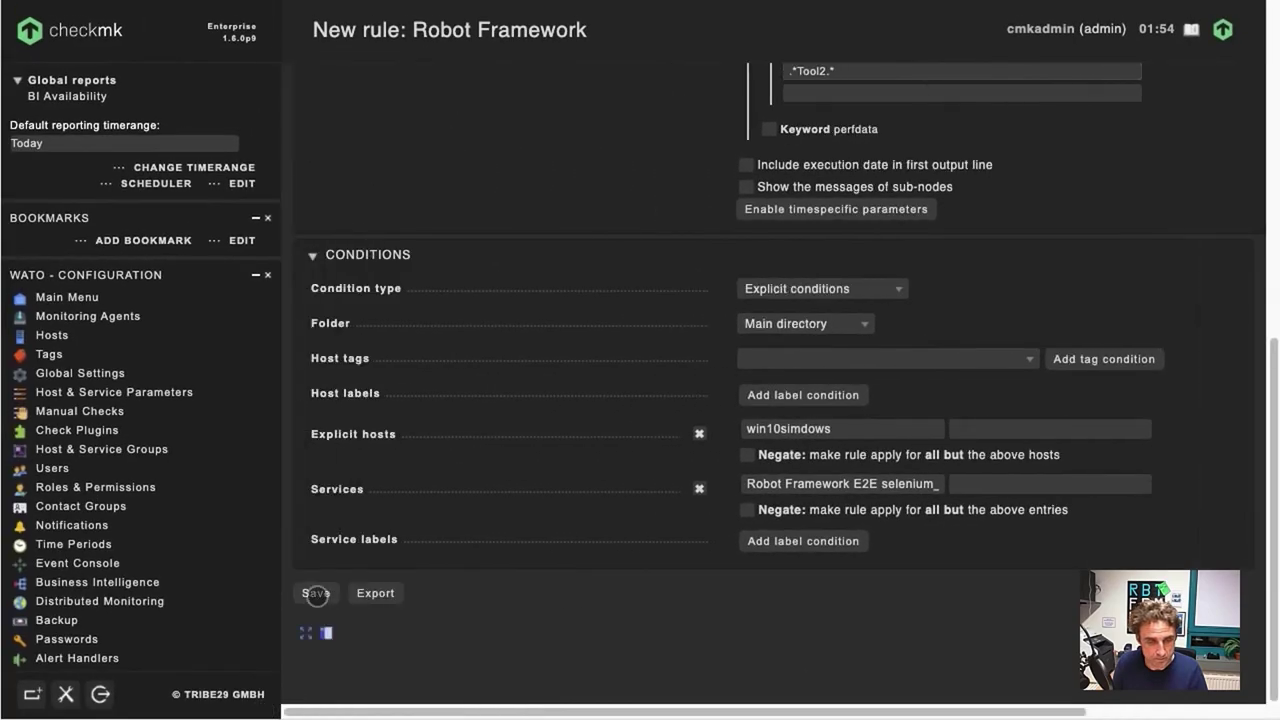
Step: Save the Robot Framework rule and bring up the Check_MK service's actions on win10simdows
{"action": "left_click", "coordinate": [317, 594]}
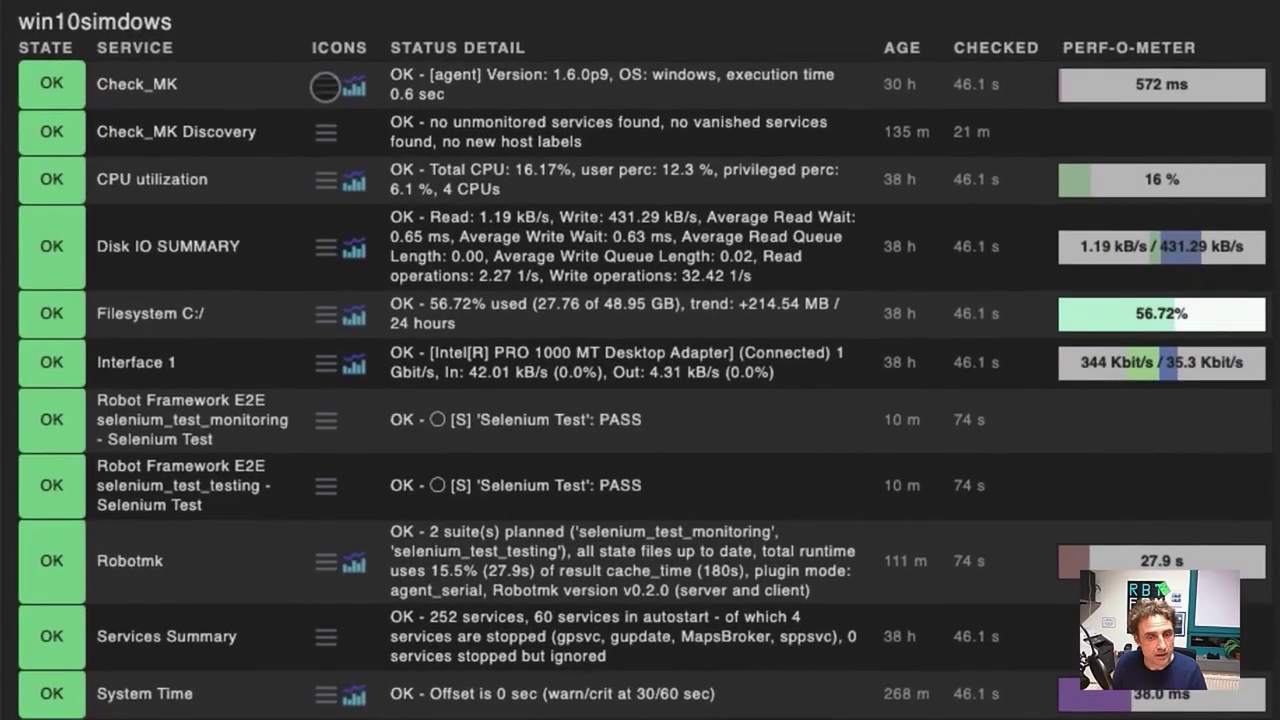
{"action": "left_click", "coordinate": [326, 85]}
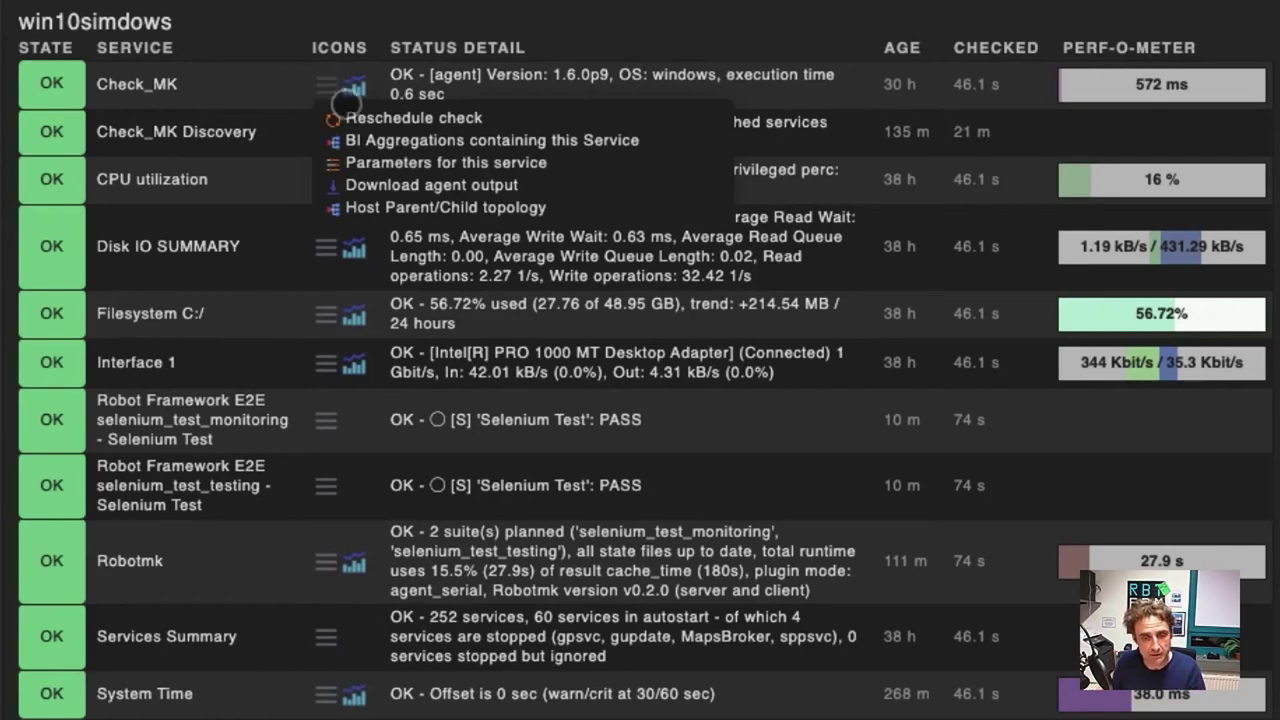
Step: Reschedule the Check_MK check, then scroll to the Tool2 runtime graph showing CRIT at 0.52 s
{"action": "left_click", "coordinate": [367, 117]}
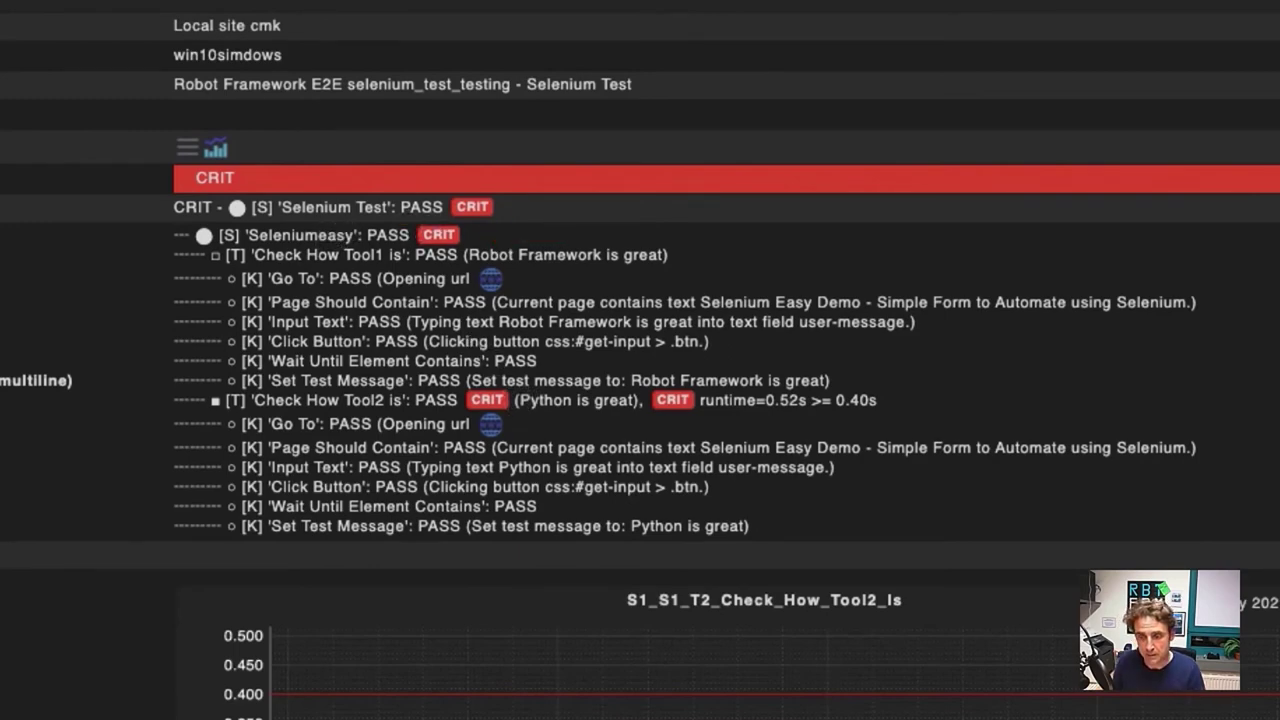
{"action": "scroll", "coordinate": [640, 360], "scroll_direction": "down", "scroll_amount": 5}
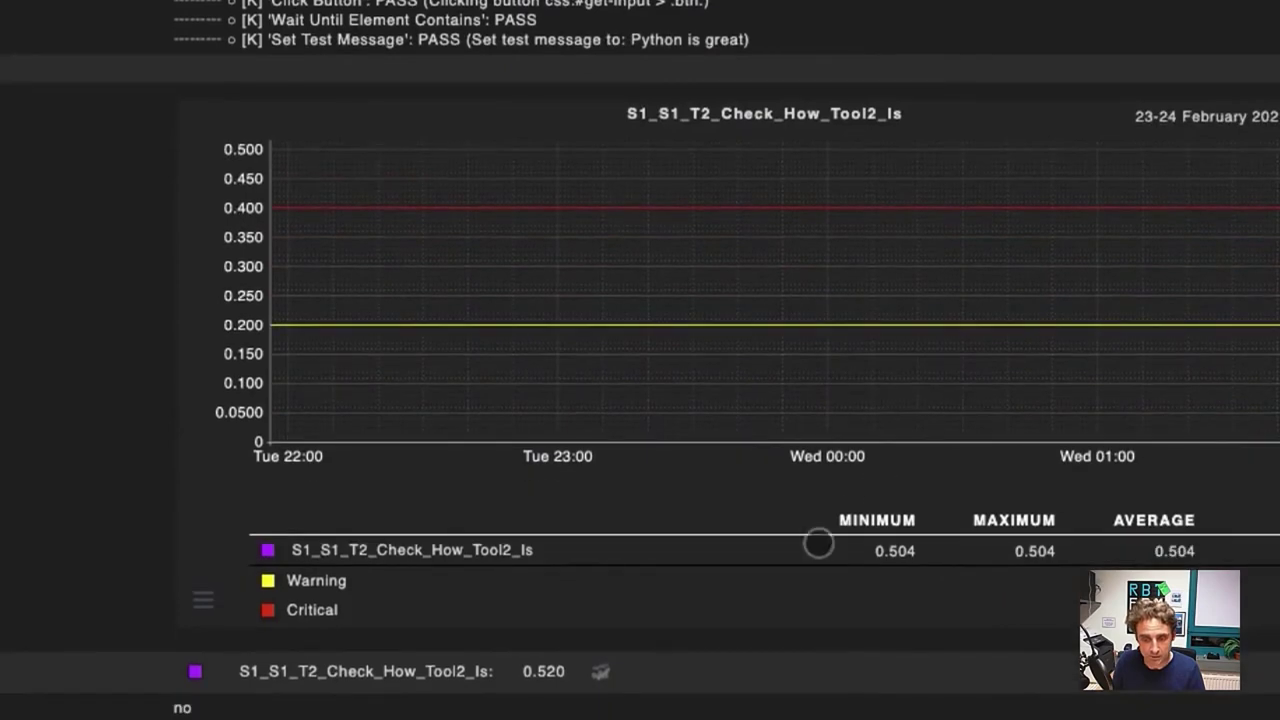